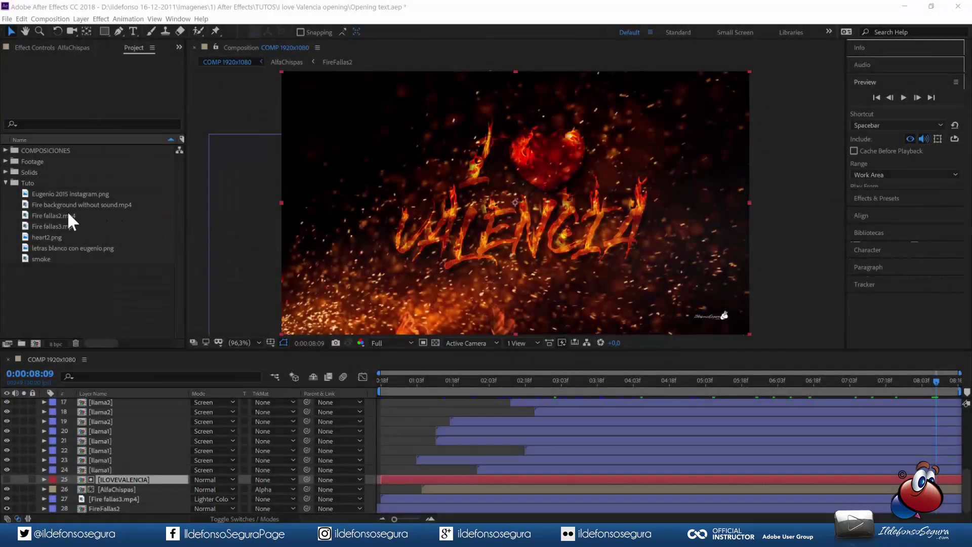
- Create a composition named Tuto from the Fire fallas2.mp4 footage and play a short preview of it
drag(61, 211, 49, 277)
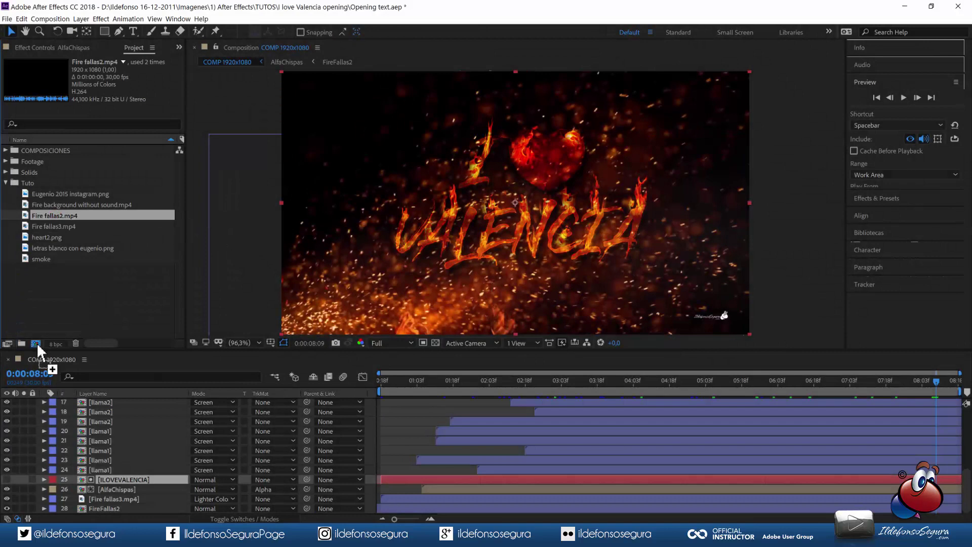
drag(37, 343, 36, 343)
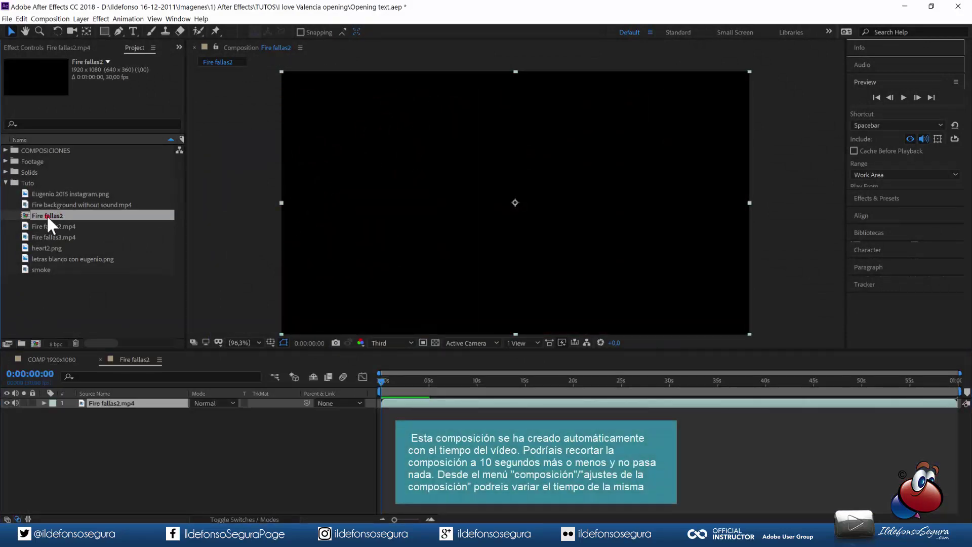
key(Return)
key(Return)
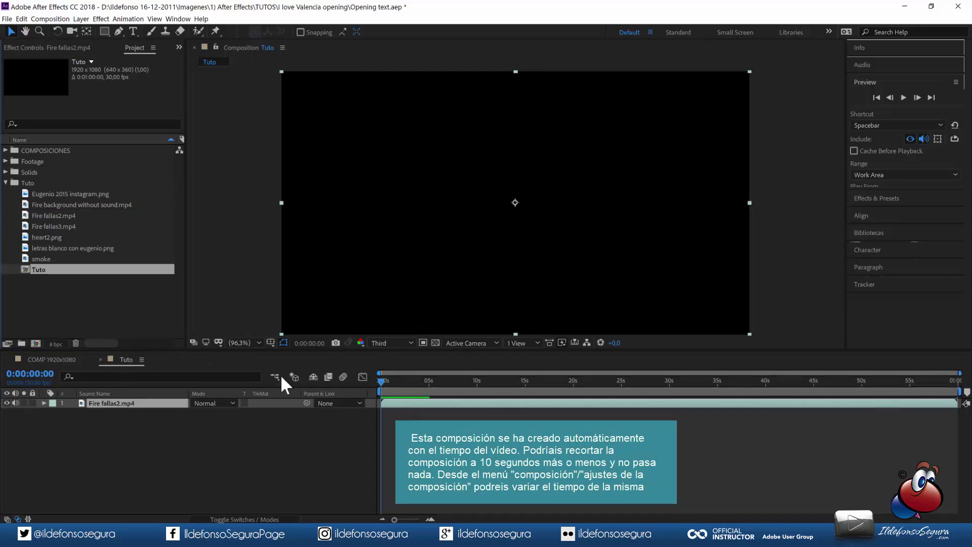
click(904, 98)
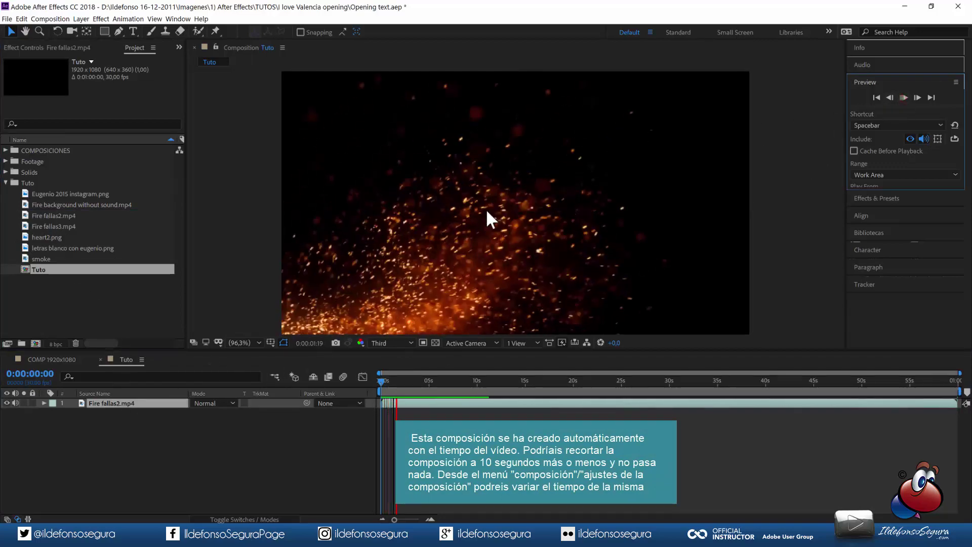
click(903, 97)
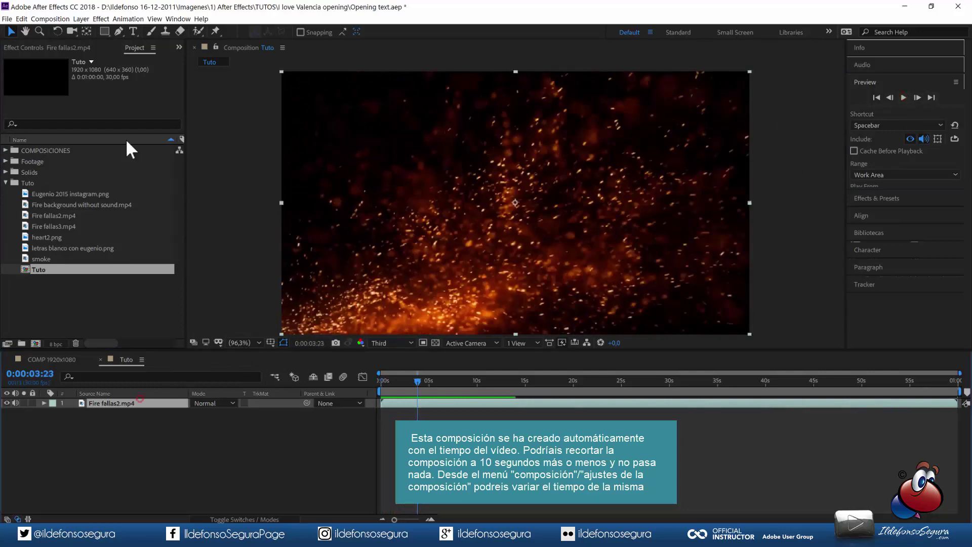
- Pre-compose the Fire fallas2.mp4 layer as Chispas Base, leaving all attributes in Tuto
click(87, 19)
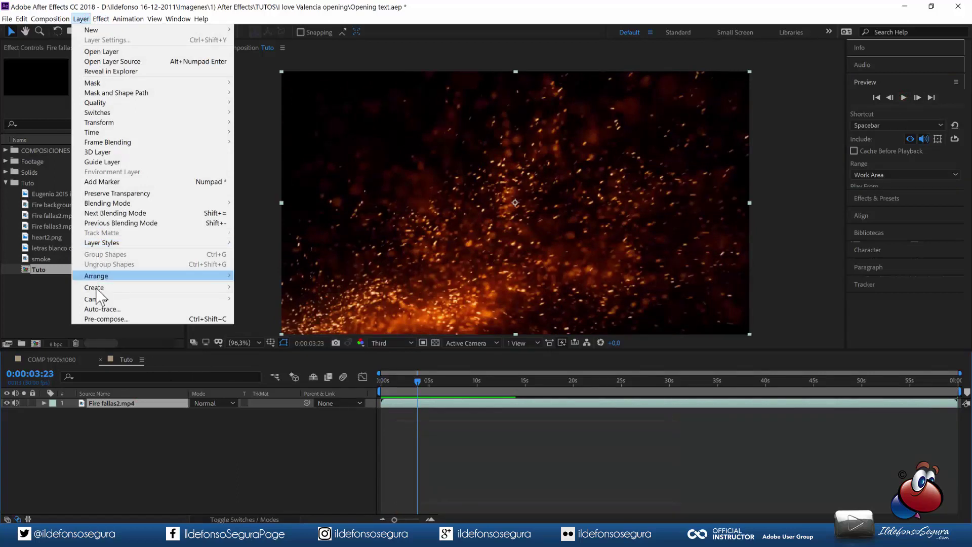
click(100, 318)
text(Chispas Base)
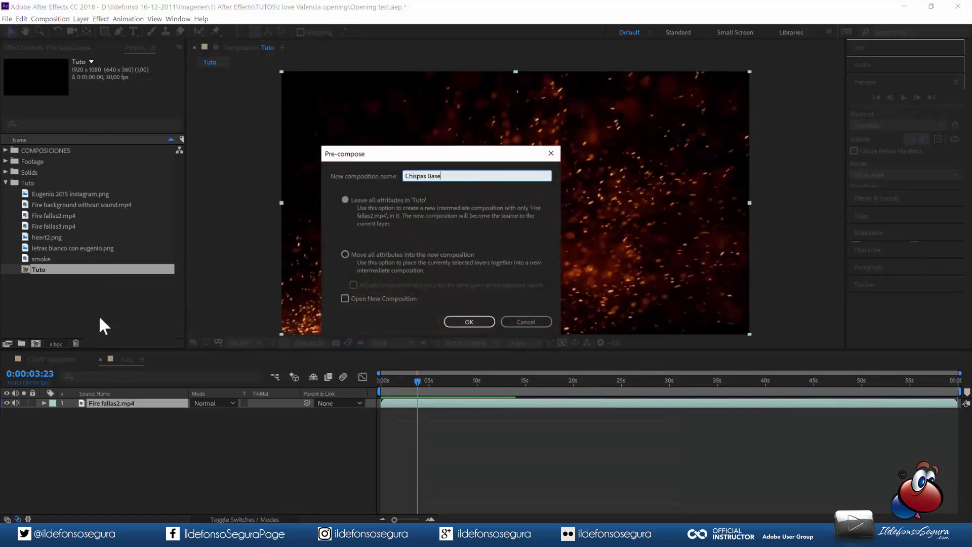
key(Return)
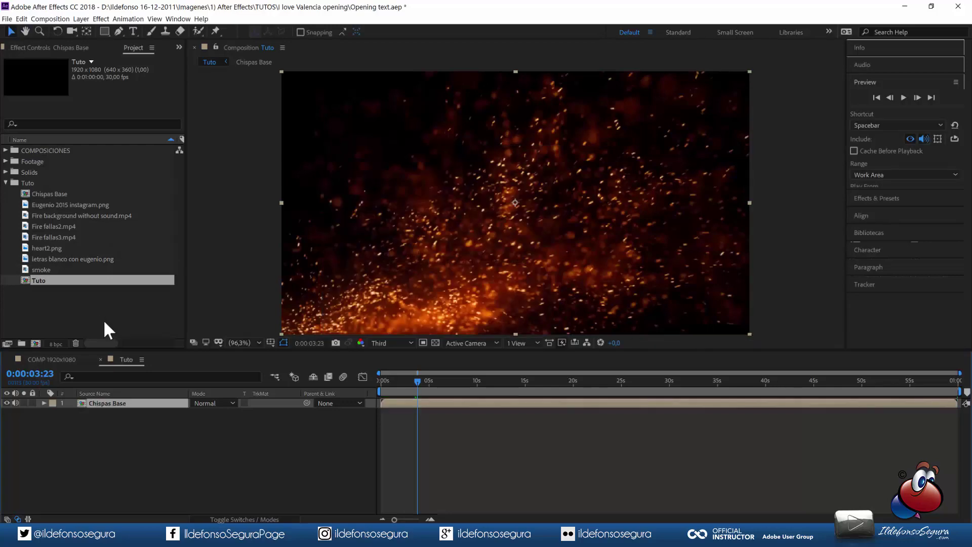
- Move the current time to 0:00:05:01 and enable time remapping on the Fire fallas2.mp4 layer inside Chispas Base
drag(422, 381, 430, 382)
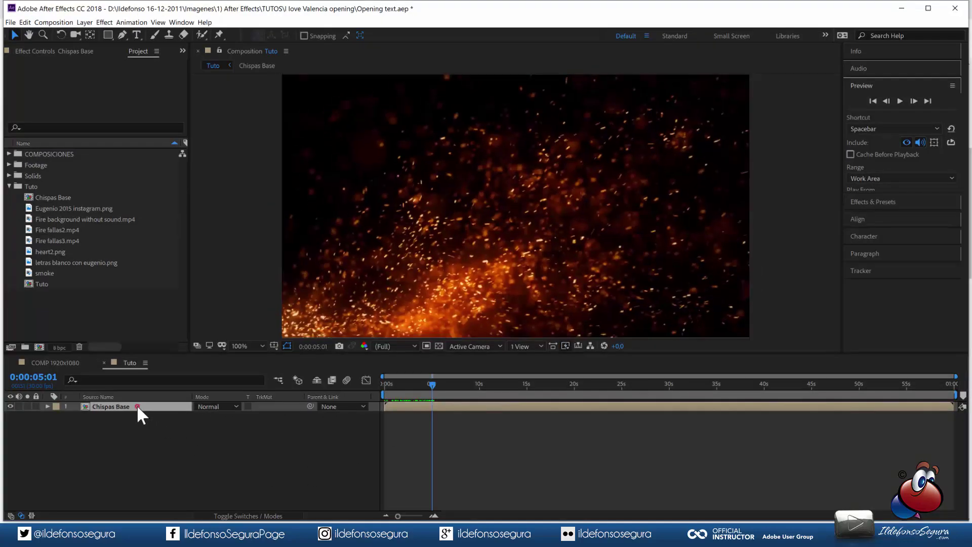
double_click(135, 403)
right_click(132, 403)
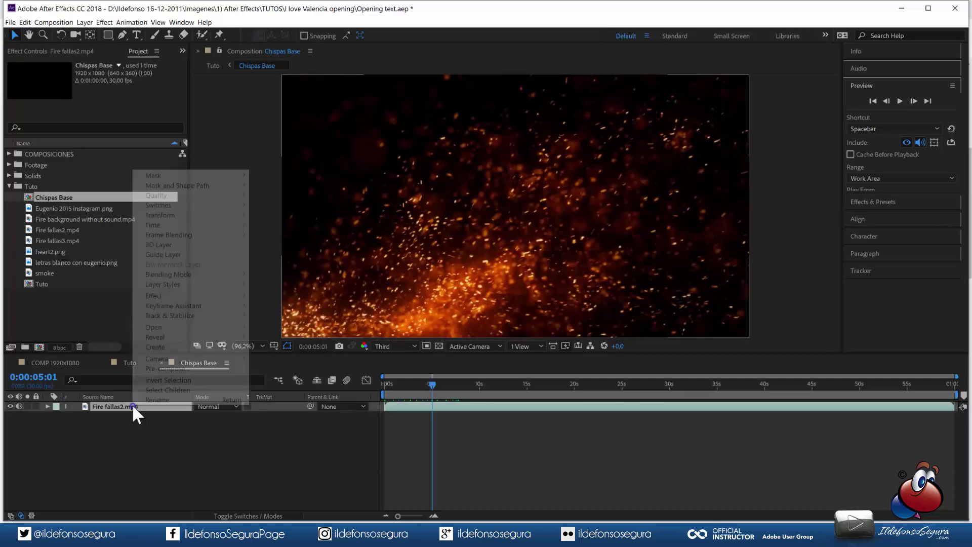
click(181, 227)
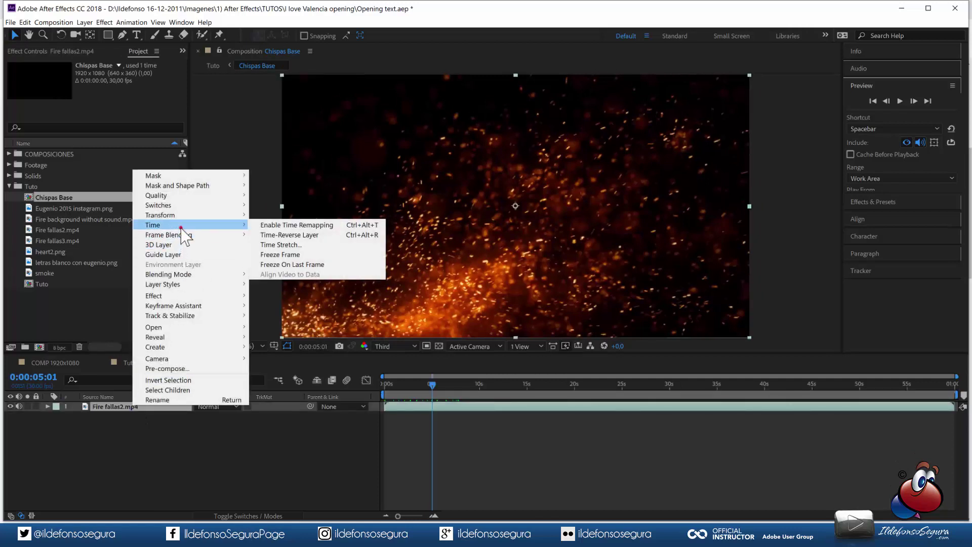
click(273, 226)
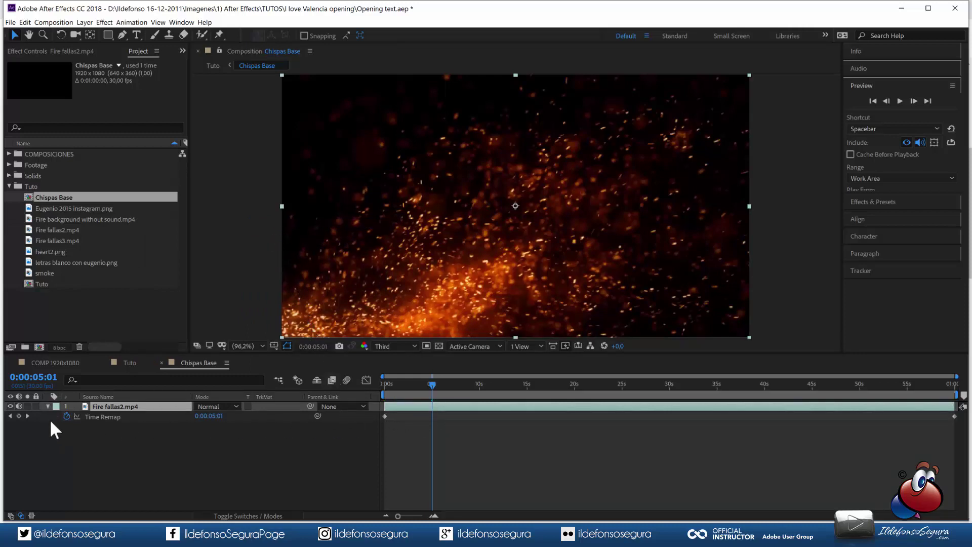
- Add a Time Remap keyframe at 0:00:05:01 and set its value to 0:00:03:01
click(18, 416)
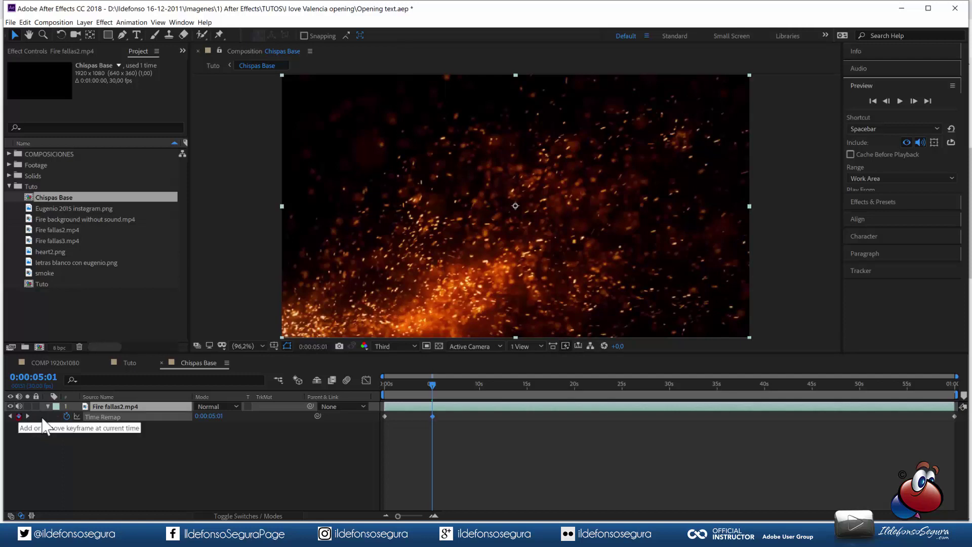
double_click(431, 416)
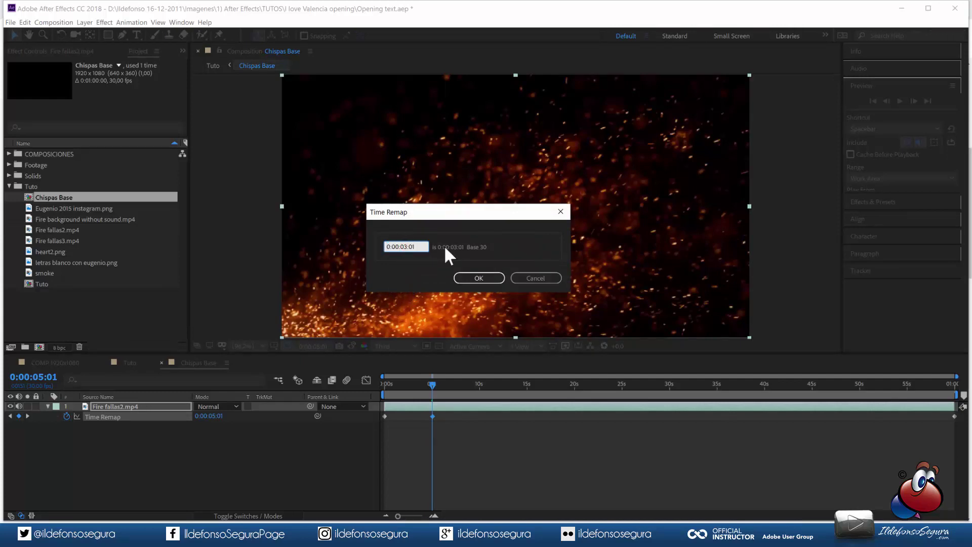
click(494, 278)
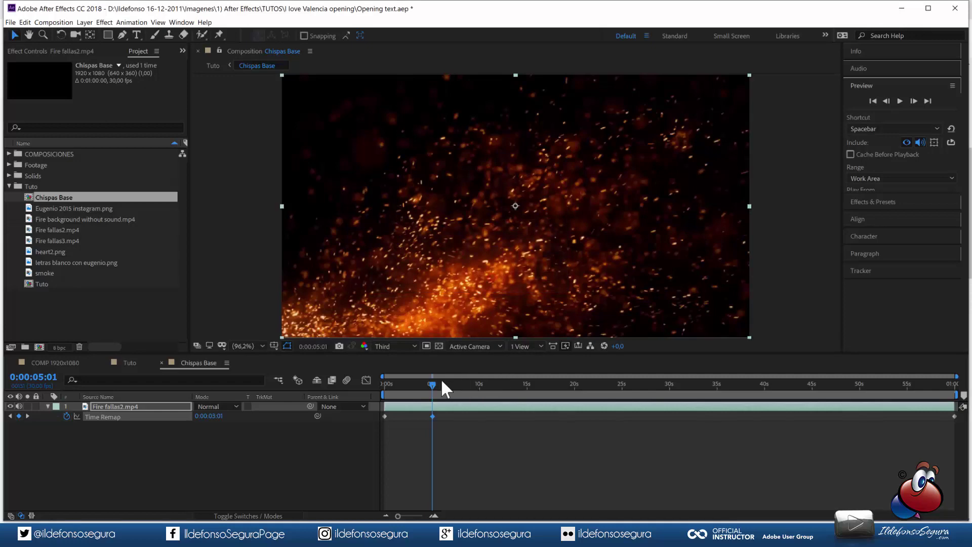
- Set the Time Remap value to 0:00:40:28 at the end of the Chispas Base composition
drag(431, 382, 968, 387)
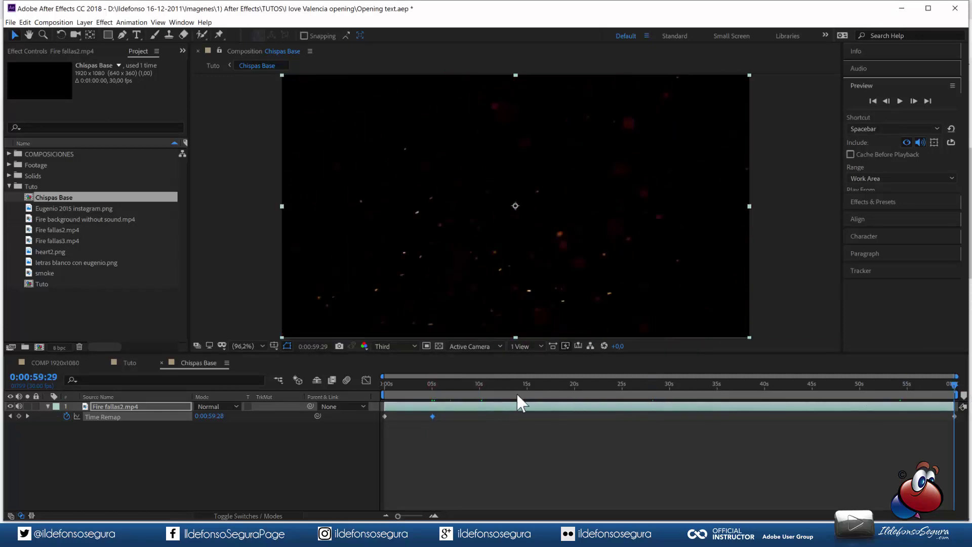
click(212, 415)
click(212, 415)
click(341, 438)
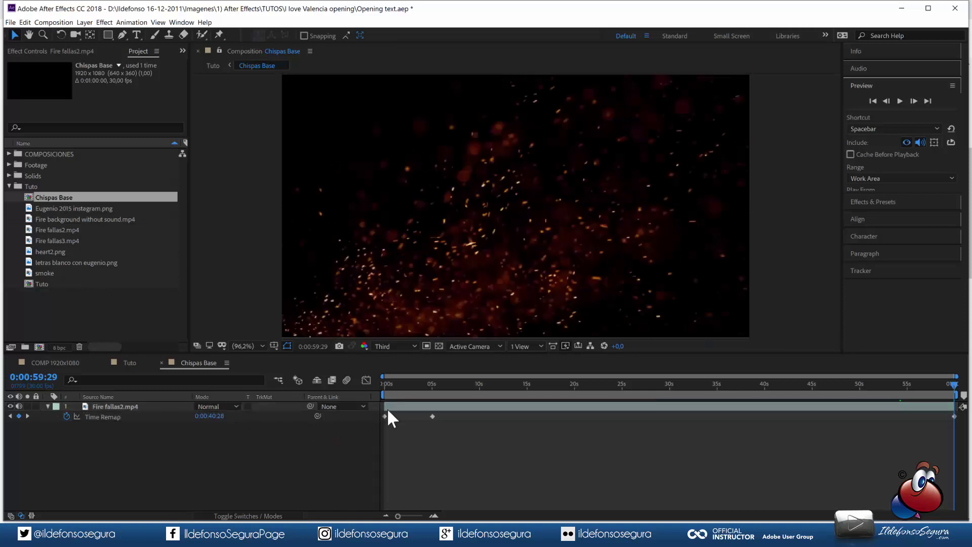
- Preview the time-remapped sparks in Chispas Base from the first frame
drag(400, 385, 366, 378)
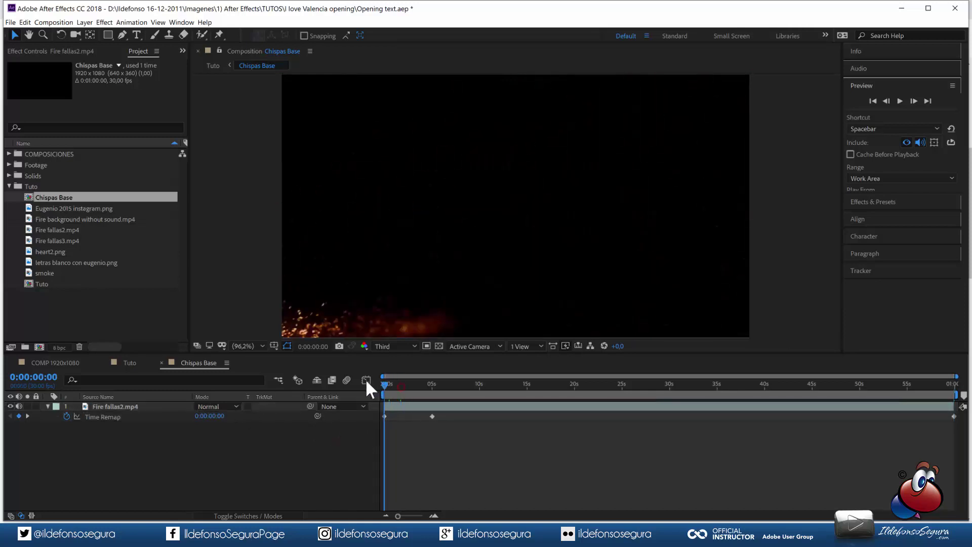
click(899, 101)
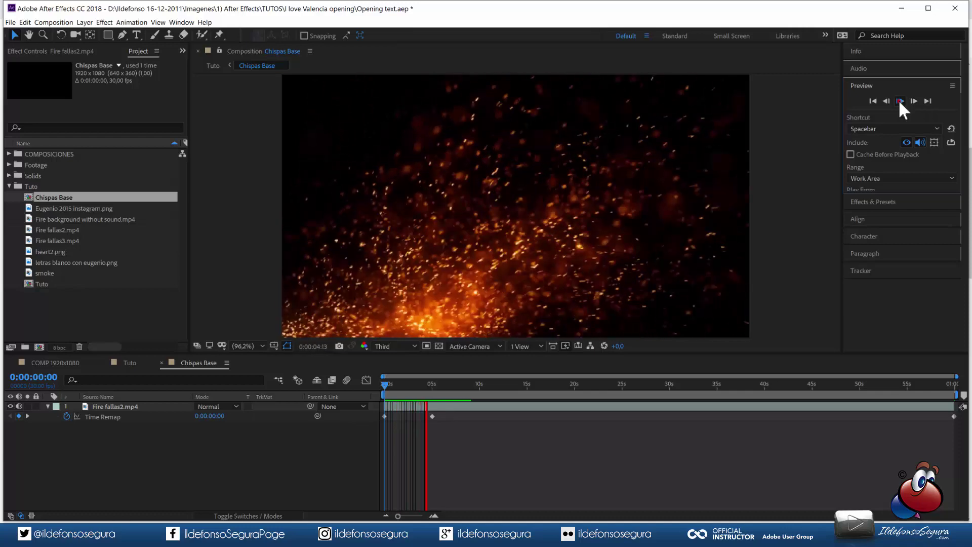
click(900, 100)
- Set the duration of the Tuto composition to 0:00:09:00
click(132, 362)
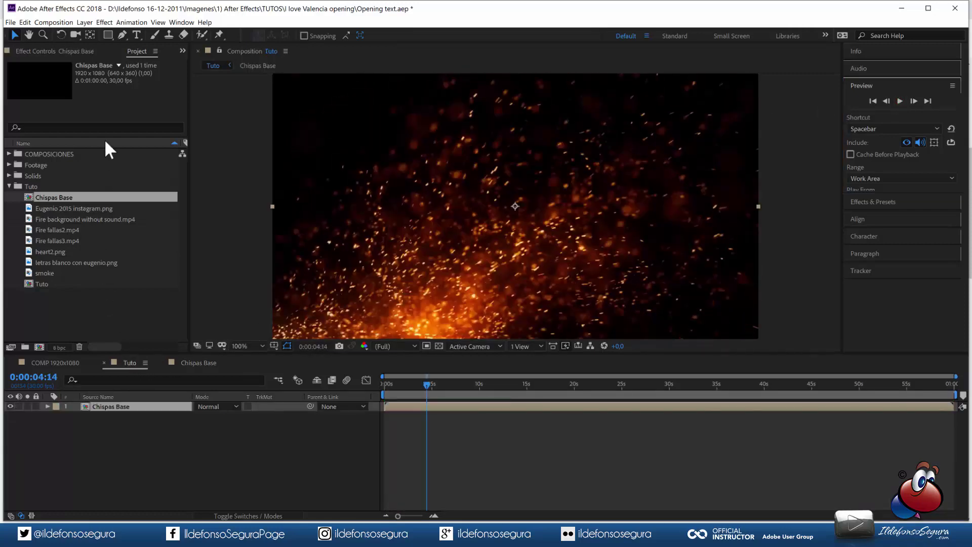
click(53, 22)
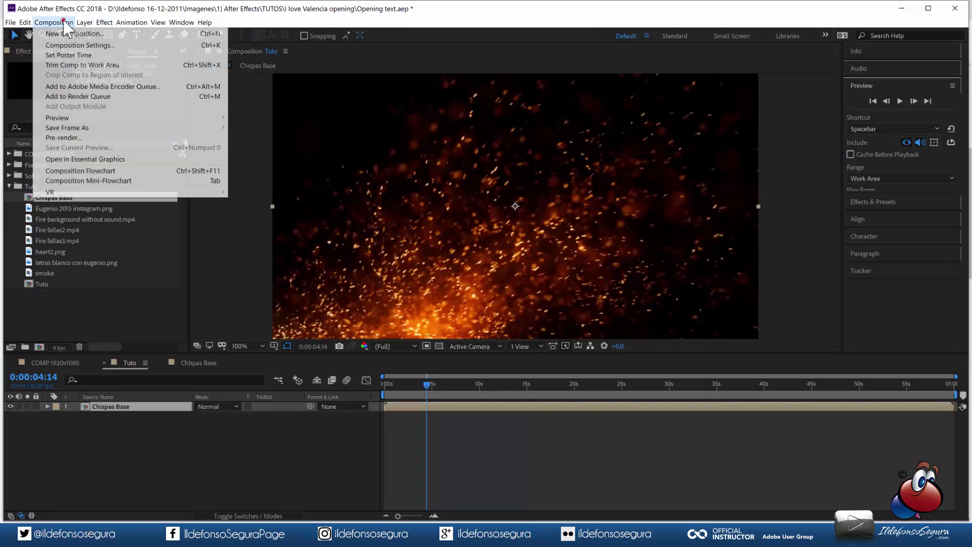
click(74, 45)
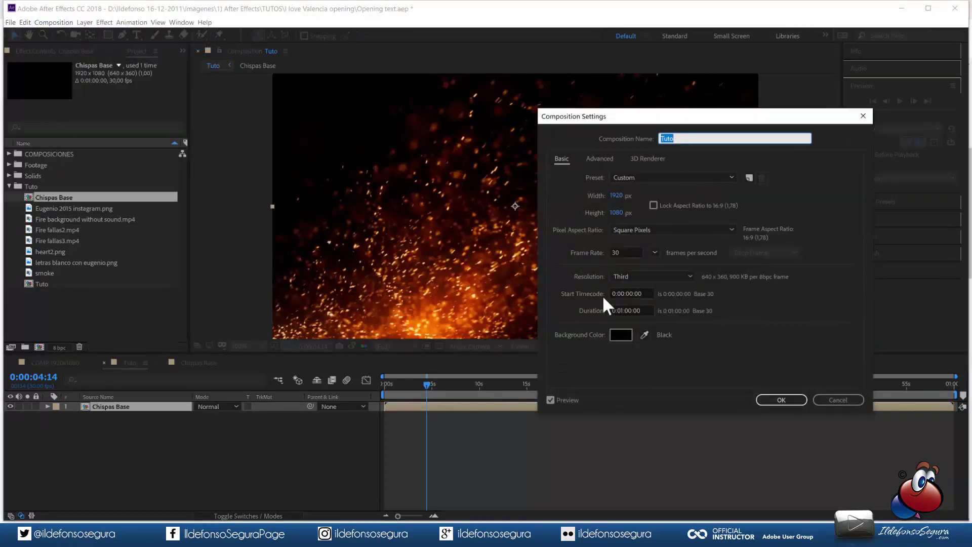
click(632, 312)
key(BackSpace)
key(BackSpace)
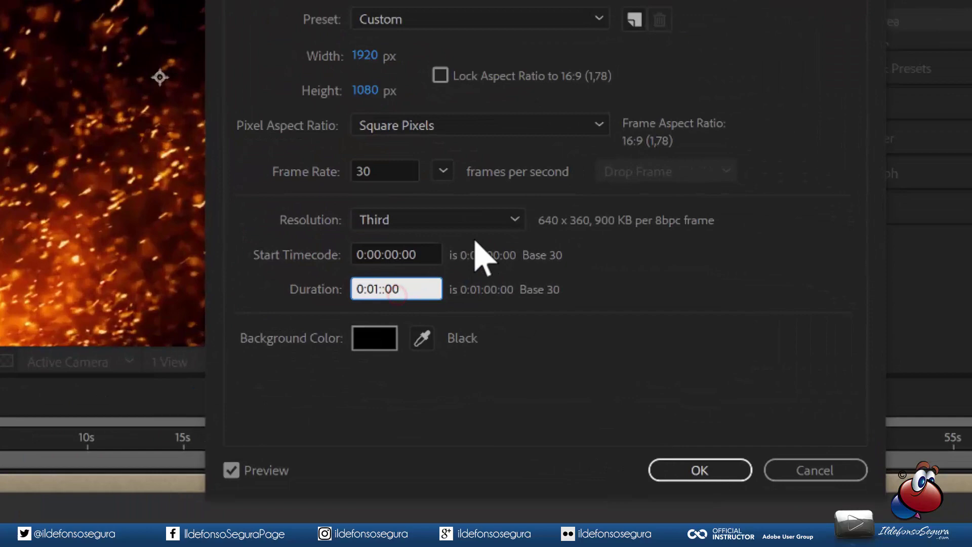
text(09)
click(380, 289)
key(BackSpace)
text(0)
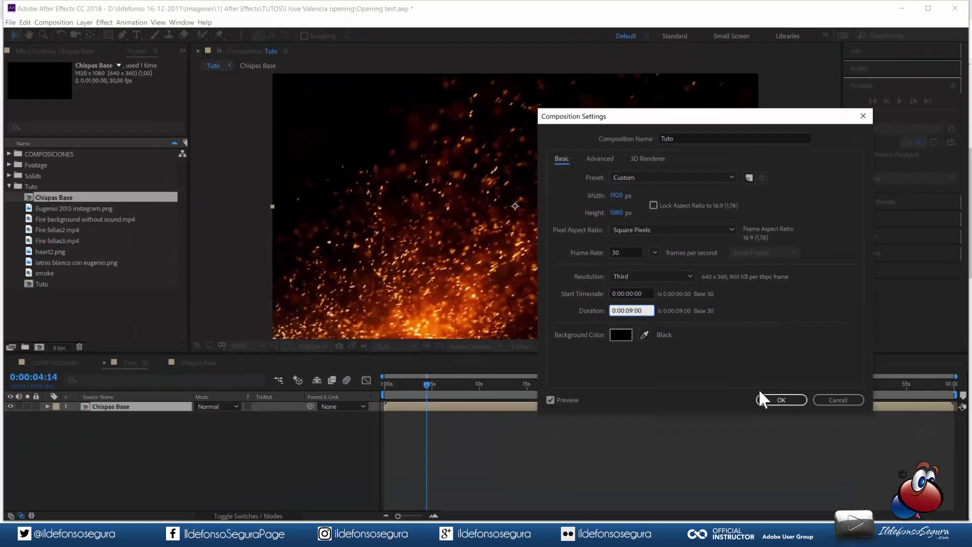
click(780, 398)
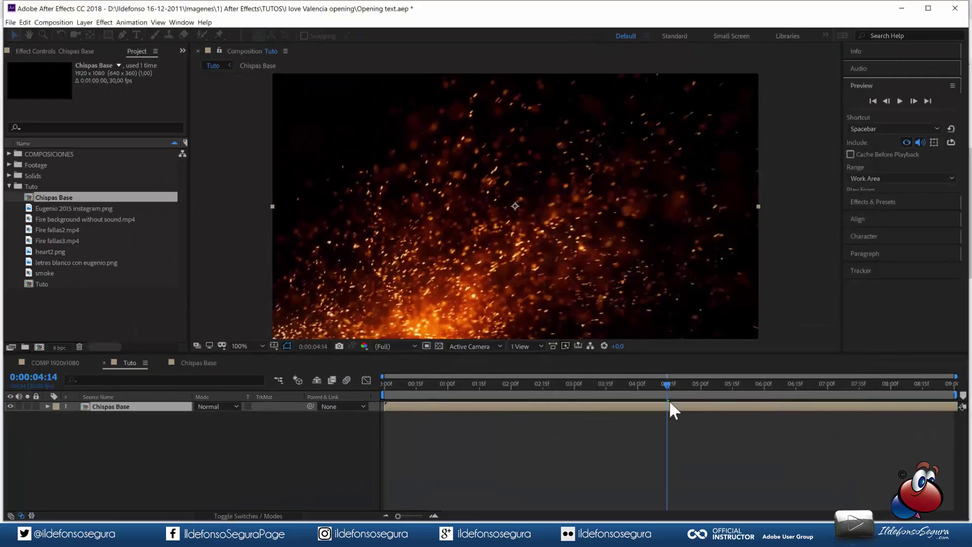
- Move the current time to the end of Tuto and add a new empty text layer above Chispas Base
drag(669, 386, 968, 388)
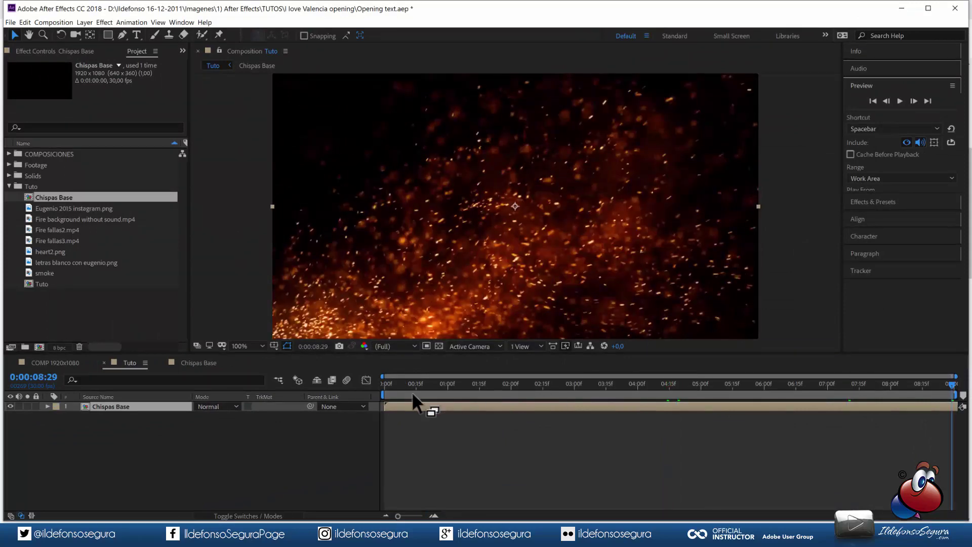
key(ctrl+t)
right_click(180, 420)
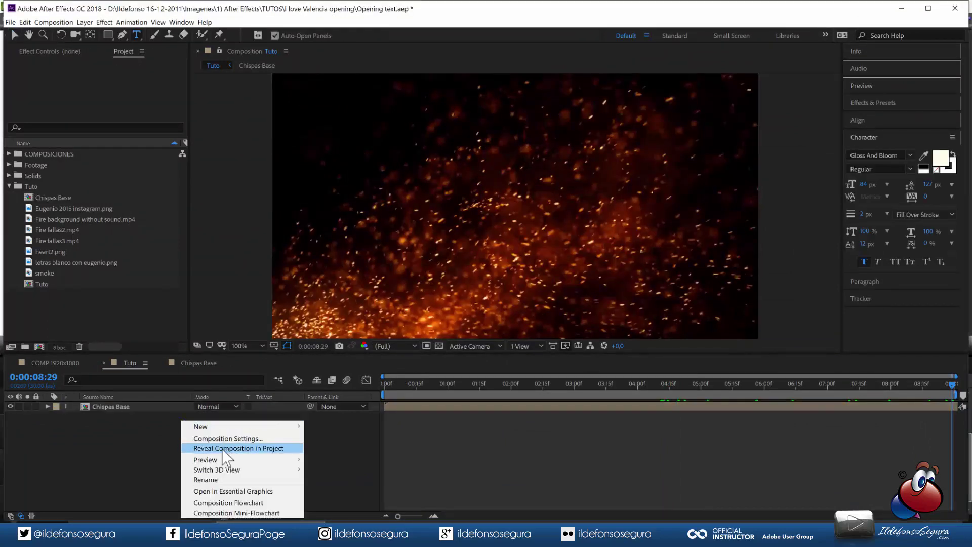
mouse_move(222, 428)
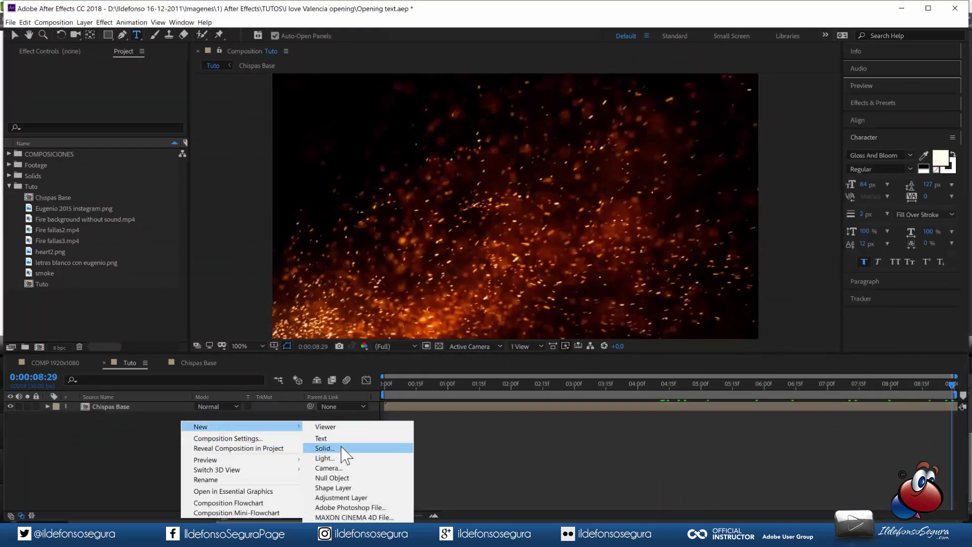
click(336, 438)
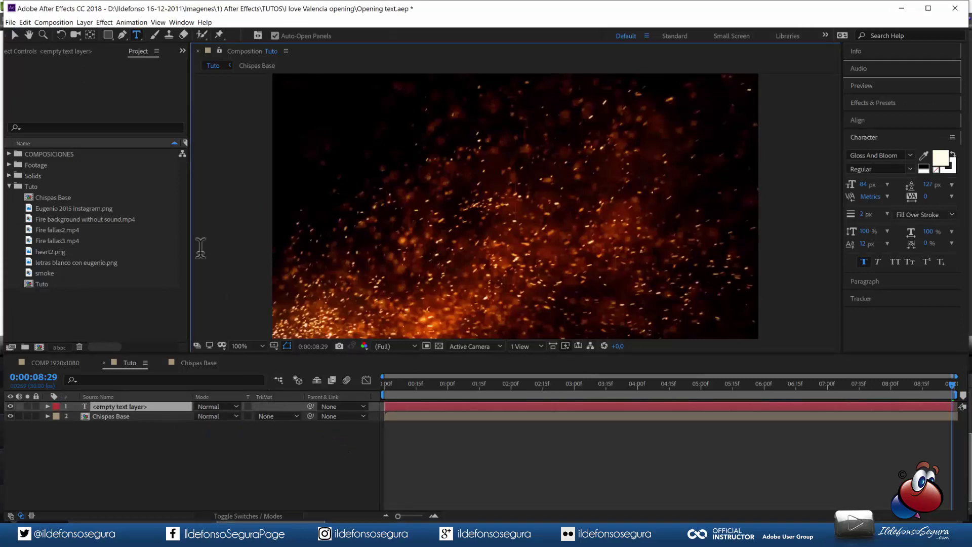
- Pre-compose the empty text layer as Texto, moving all attributes into the new composition
click(84, 22)
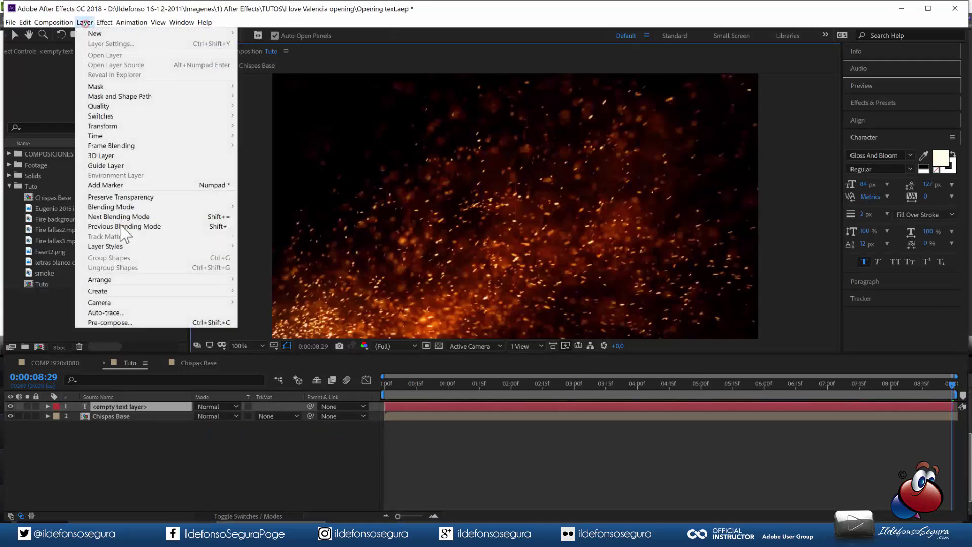
click(129, 323)
text(Tex)
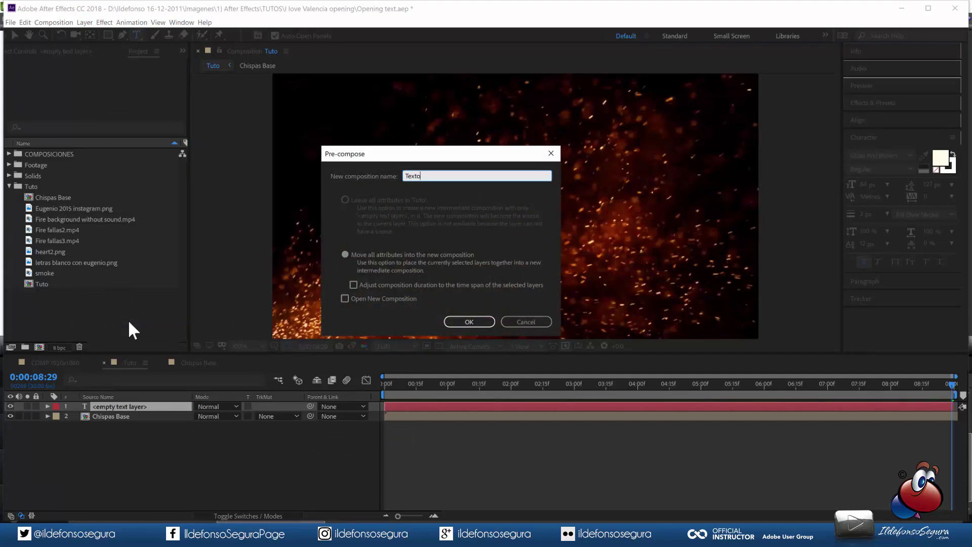
text(to)
click(461, 322)
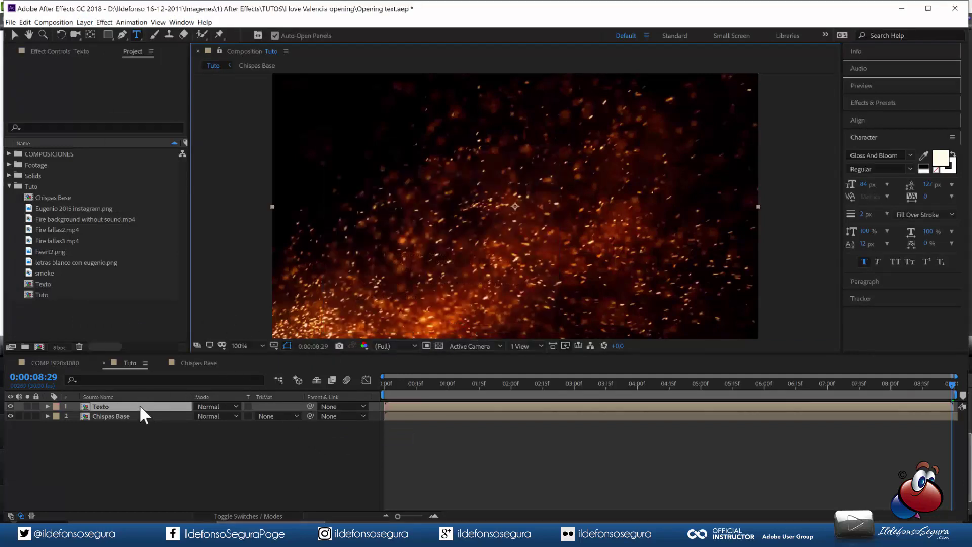
- Move the current time to 0:00:04:23 and enter the text VALENCIA in the empty text layer inside Texto
drag(526, 390, 686, 378)
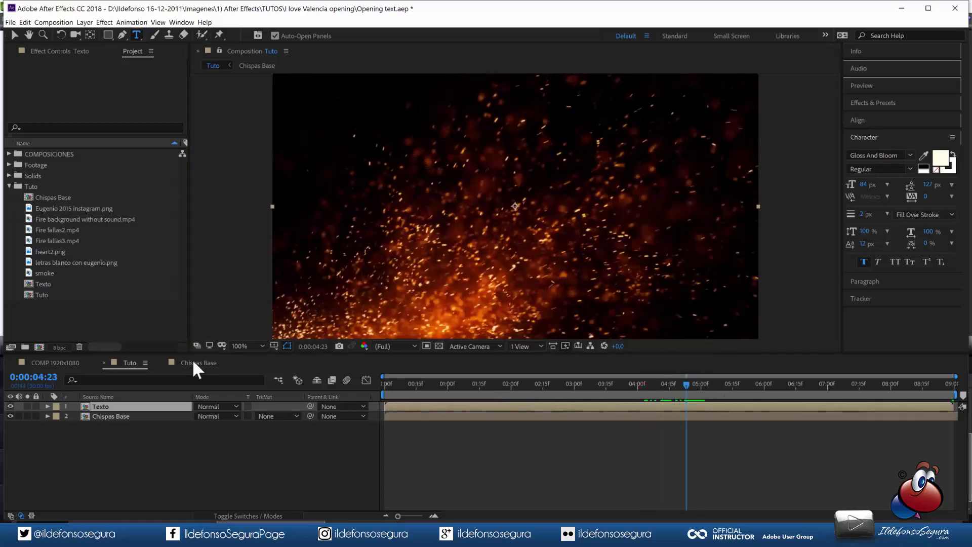
double_click(151, 406)
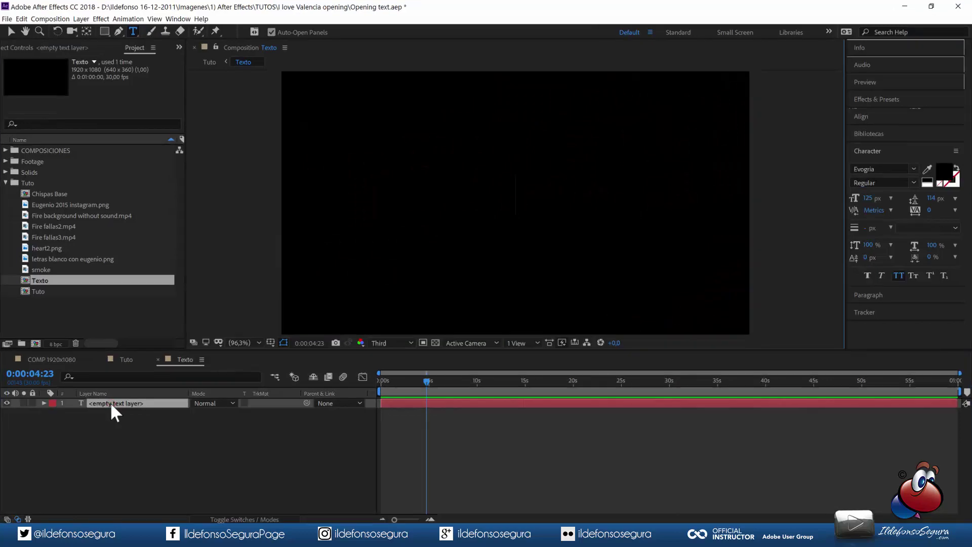
text(VALENCIA)
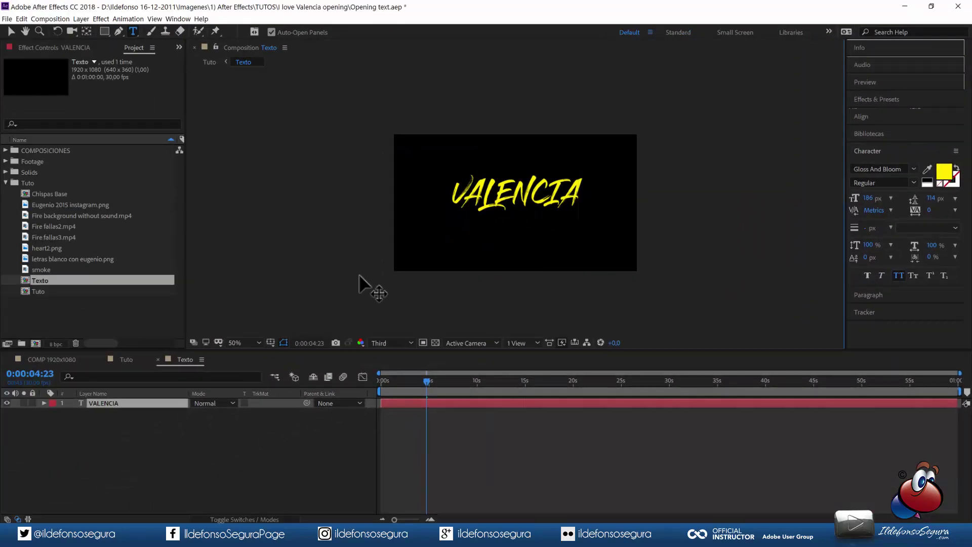
- Display the title/action safe guides in Texto and use them to centre the VALENCIA text in the frame
click(179, 431)
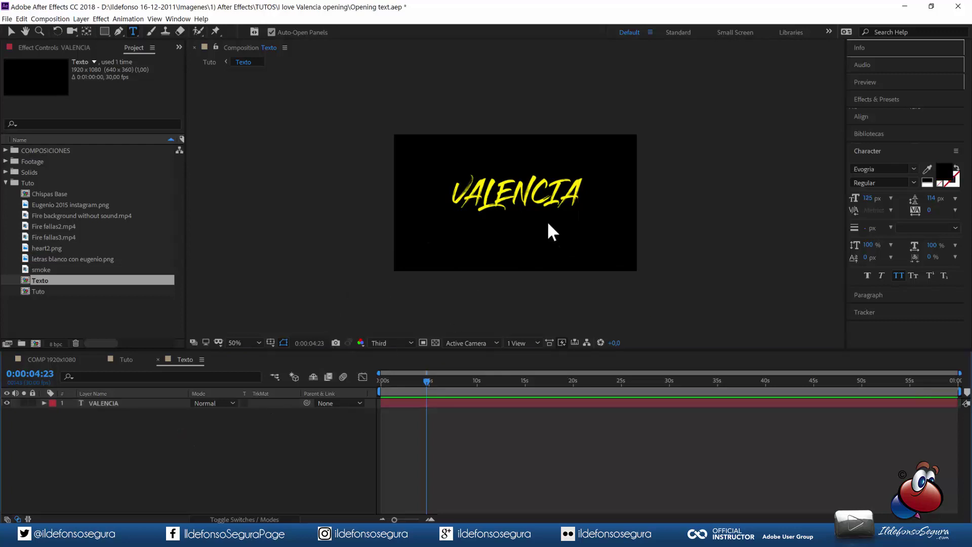
key(v)
click(536, 199)
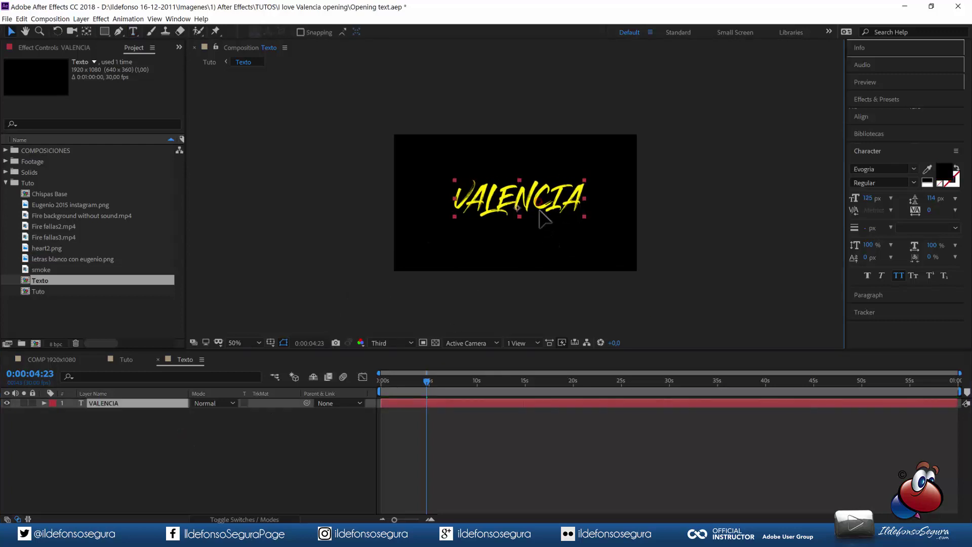
click(270, 344)
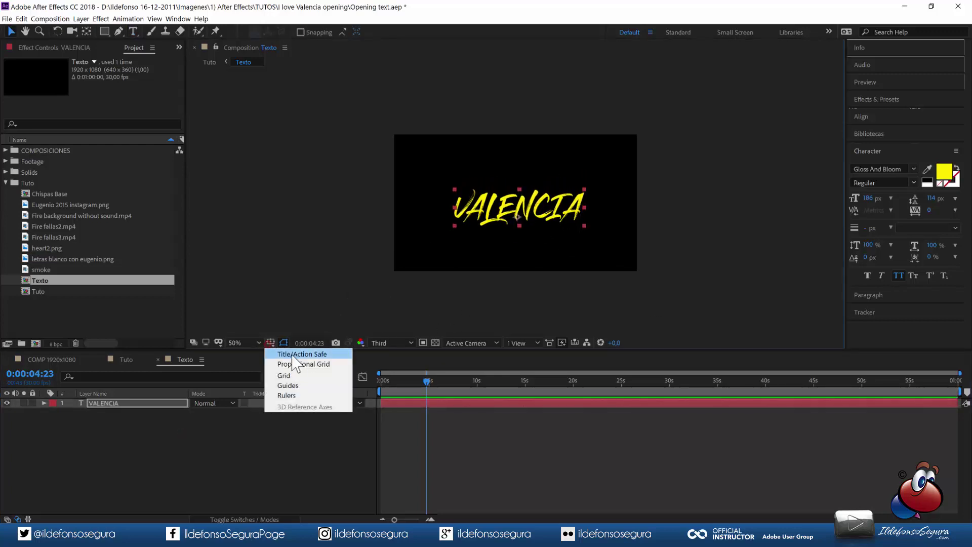
click(306, 354)
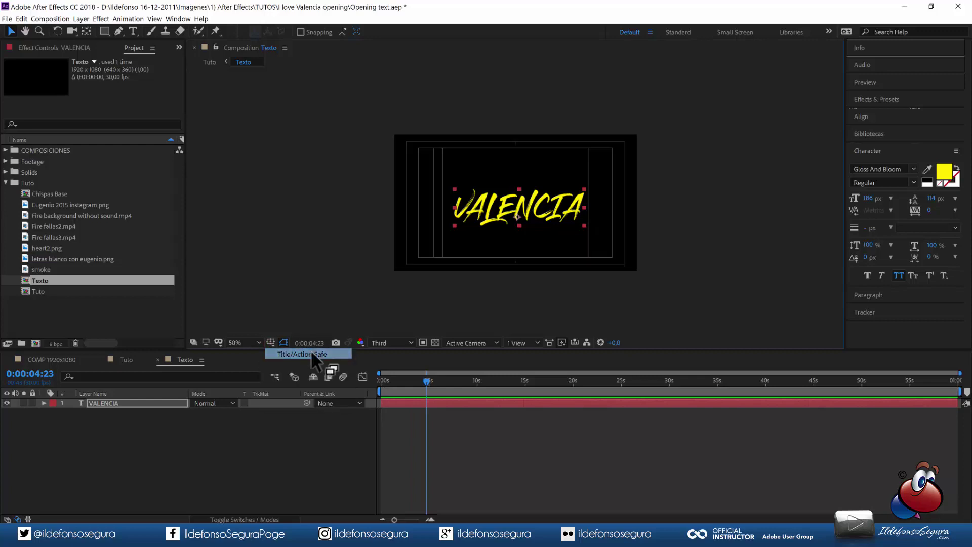
scroll(503, 227, up, 2)
drag(523, 236, 519, 260)
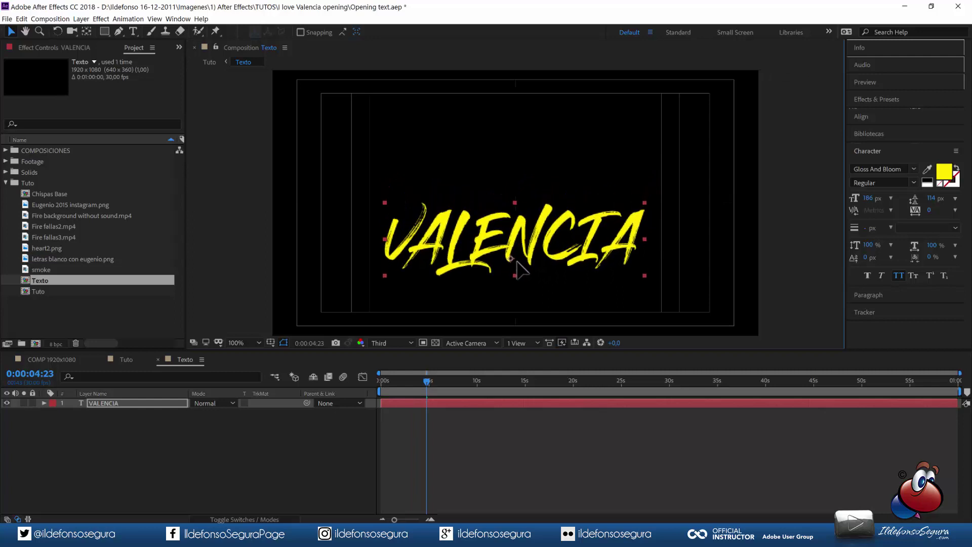
- Duplicate the VALENCIA text layer, change the copy's text to i, and move it above the left half of the word VALENCIA
click(140, 403)
key(ctrl+d)
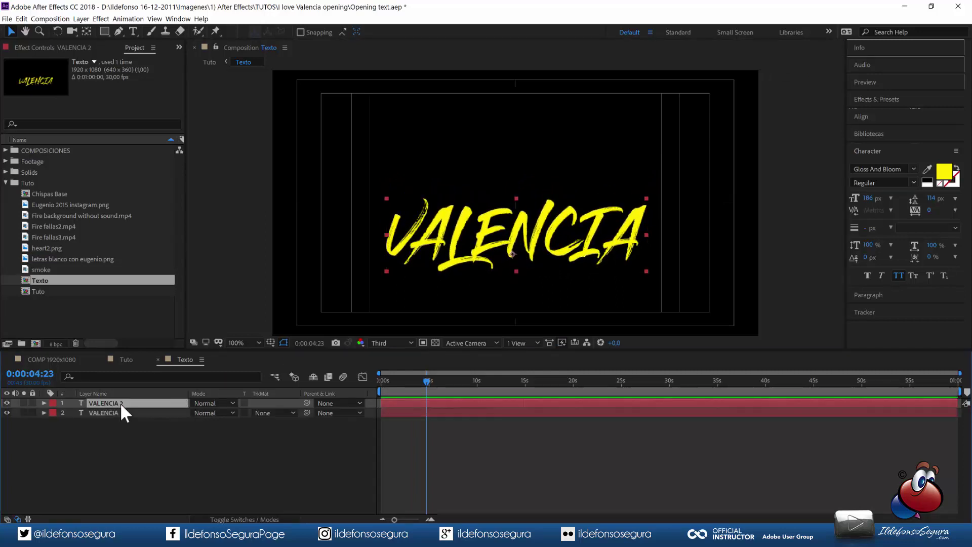
double_click(120, 403)
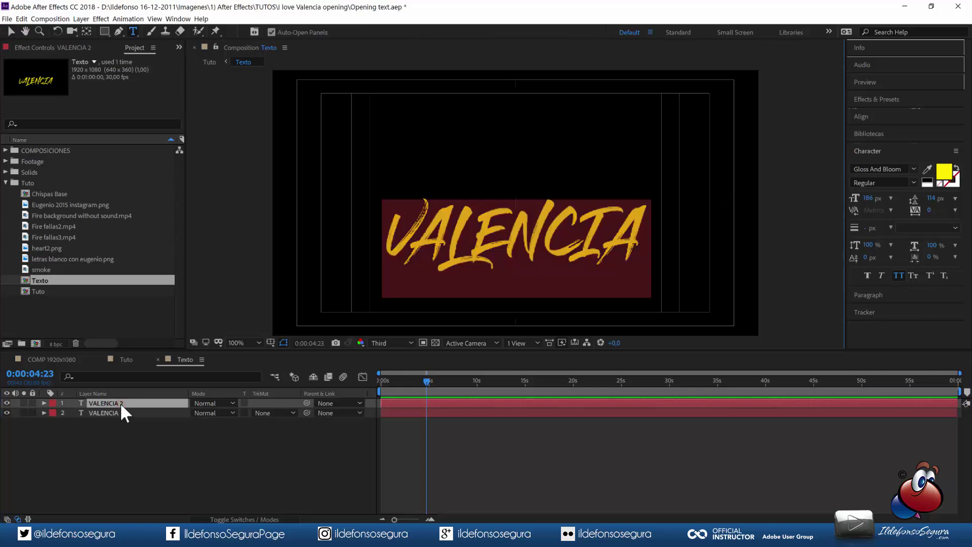
text(i)
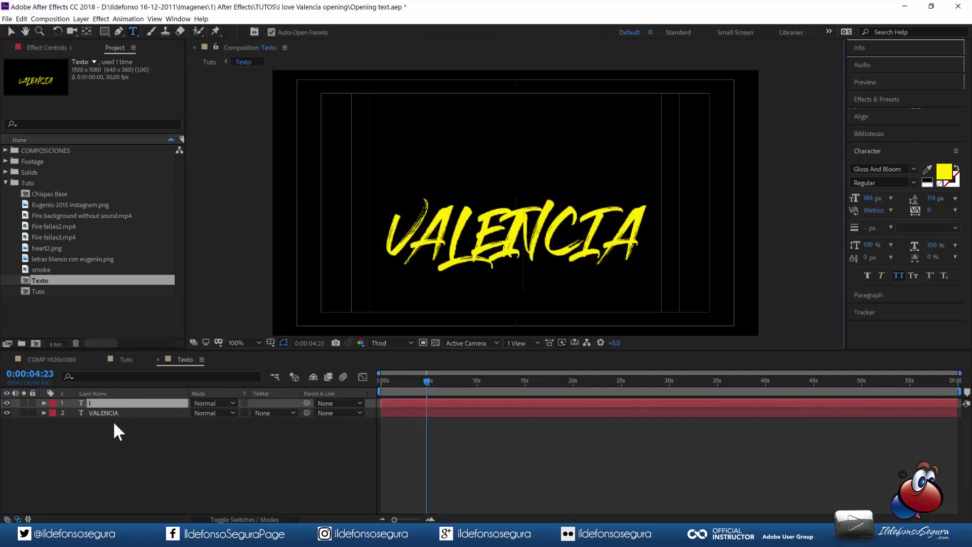
click(115, 422)
click(107, 404)
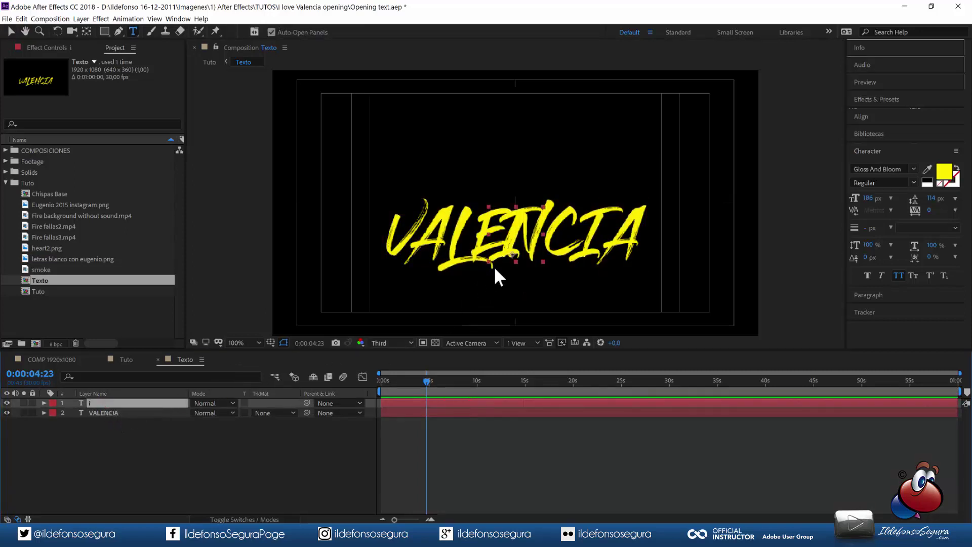
key(v)
drag(518, 252, 494, 184)
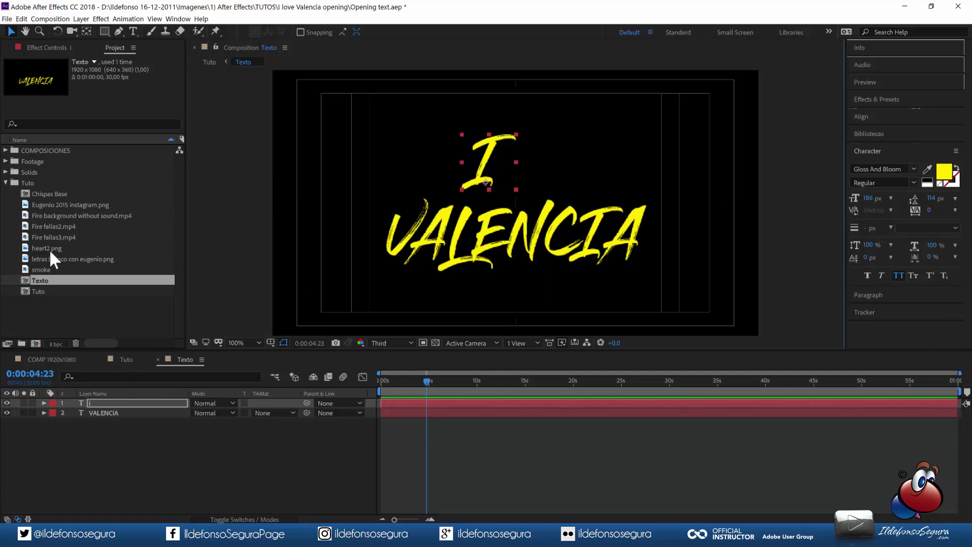
- Add heart2.png as the top layer of Texto, scale it to about 46%, and place it beside the I
drag(51, 250, 153, 397)
key(s)
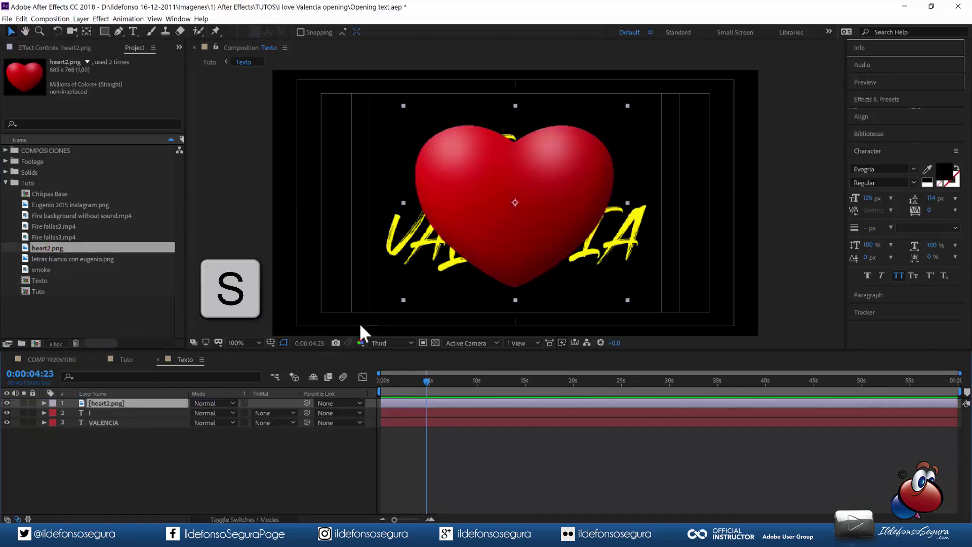
drag(217, 413, 197, 412)
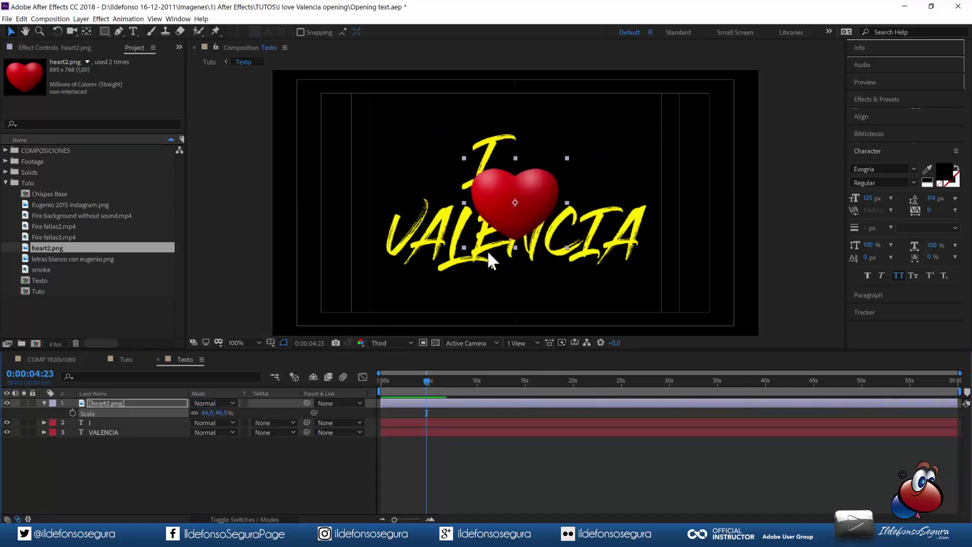
drag(489, 253, 531, 214)
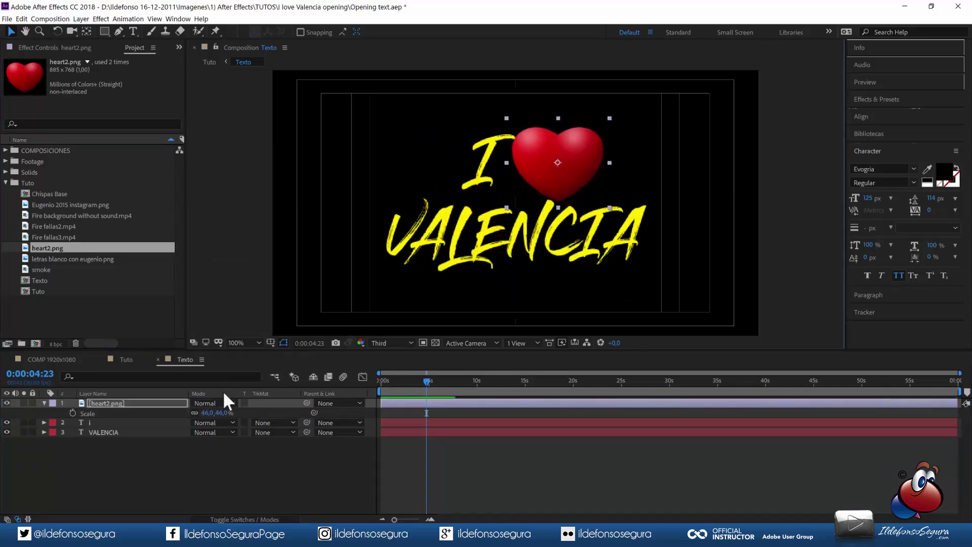
- Set the heart layer's scale to 35% and move it slightly closer to the I
click(223, 412)
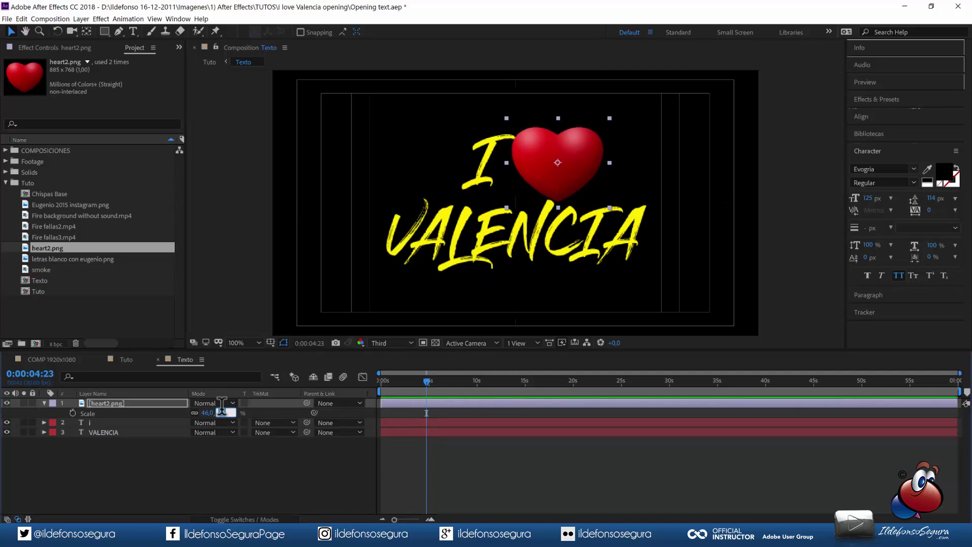
text(35)
key(Return)
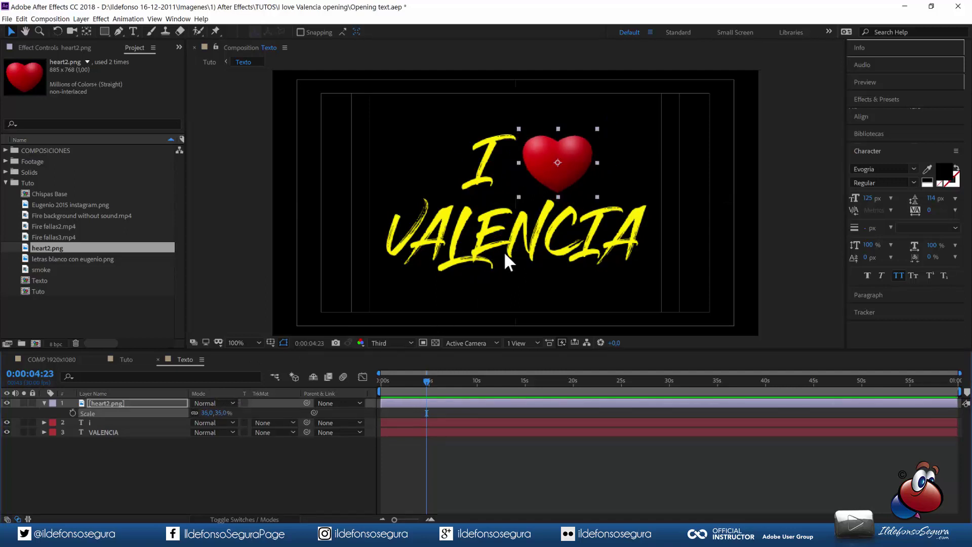
drag(544, 186, 543, 188)
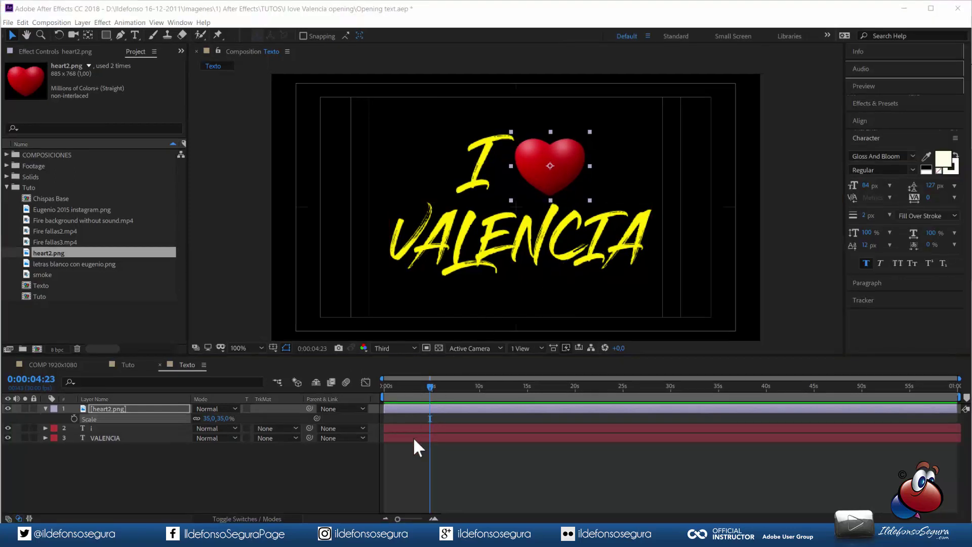
- Keyframe the heart's Scale at 0:00:00:00 with 35% and at 0:00:00:13 with 40%
drag(400, 518, 417, 519)
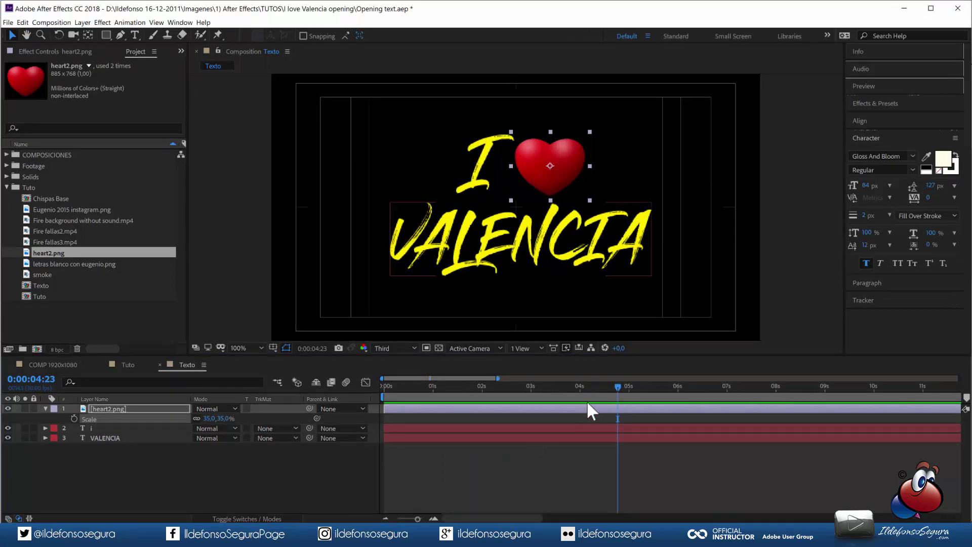
drag(616, 386, 350, 387)
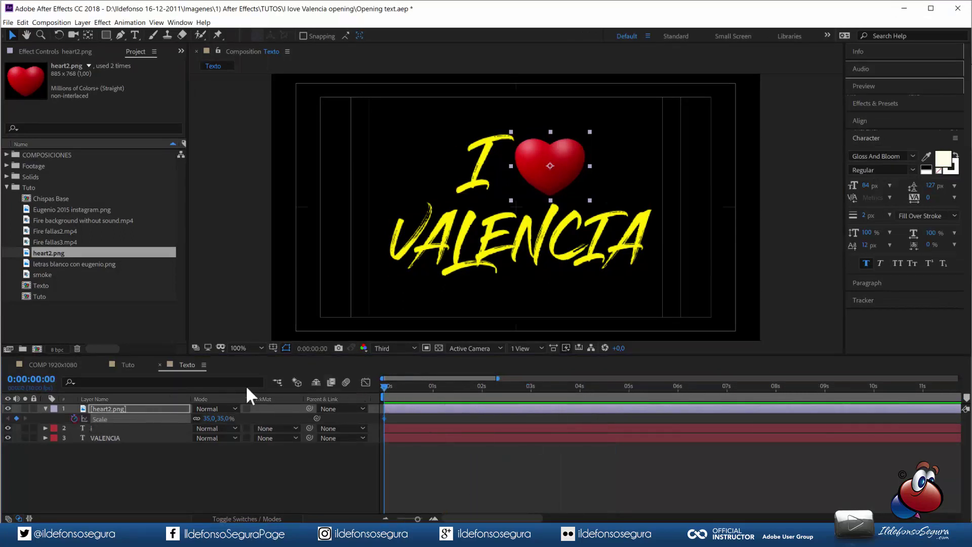
drag(387, 384, 407, 386)
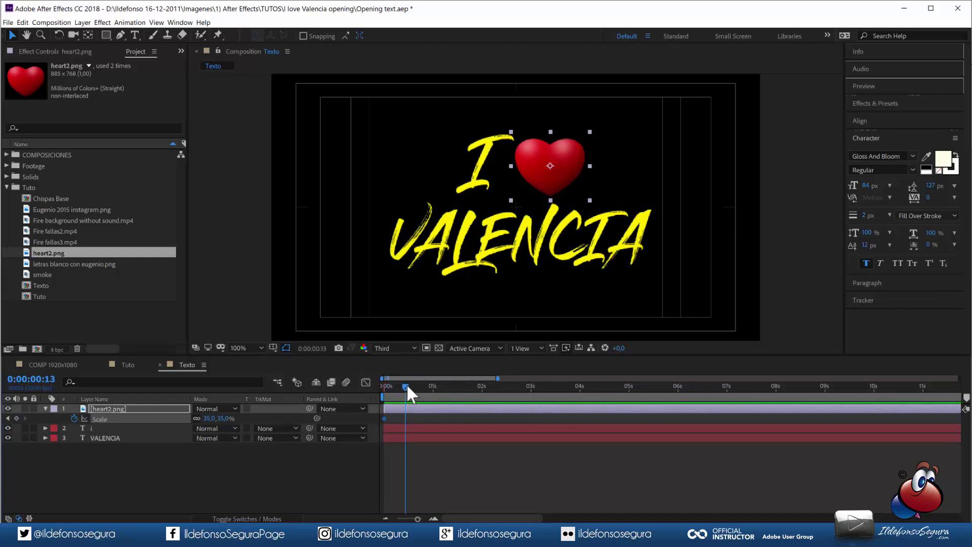
click(210, 419)
text(40)
key(Return)
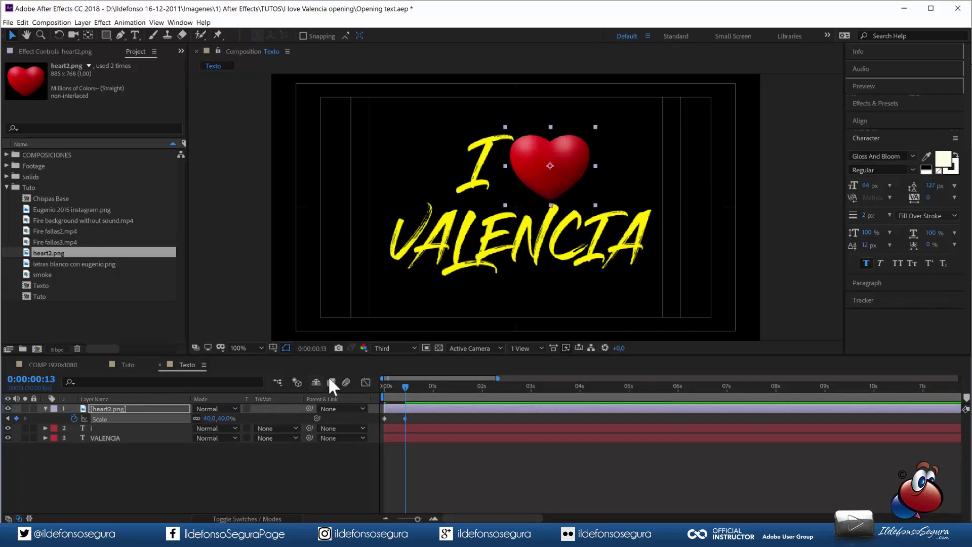
- Add a third Scale keyframe of 35% to the heart layer at 0:00:00:25
drag(406, 385, 426, 386)
click(226, 418)
text(35)
key(Return)
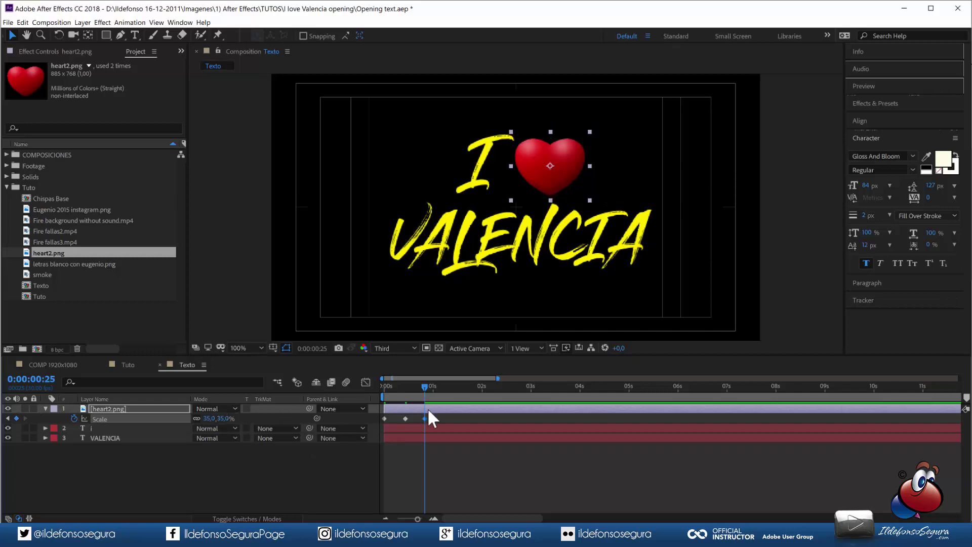
- Apply Easy Ease to all three Scale keyframes of the heart and check the resulting curve in the graph editor
drag(438, 415, 374, 422)
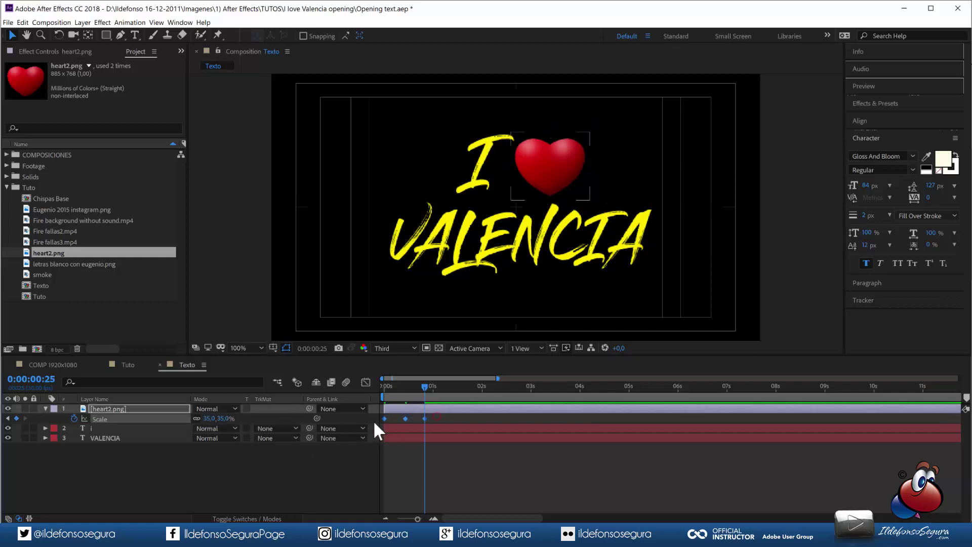
right_click(405, 418)
mouse_move(442, 412)
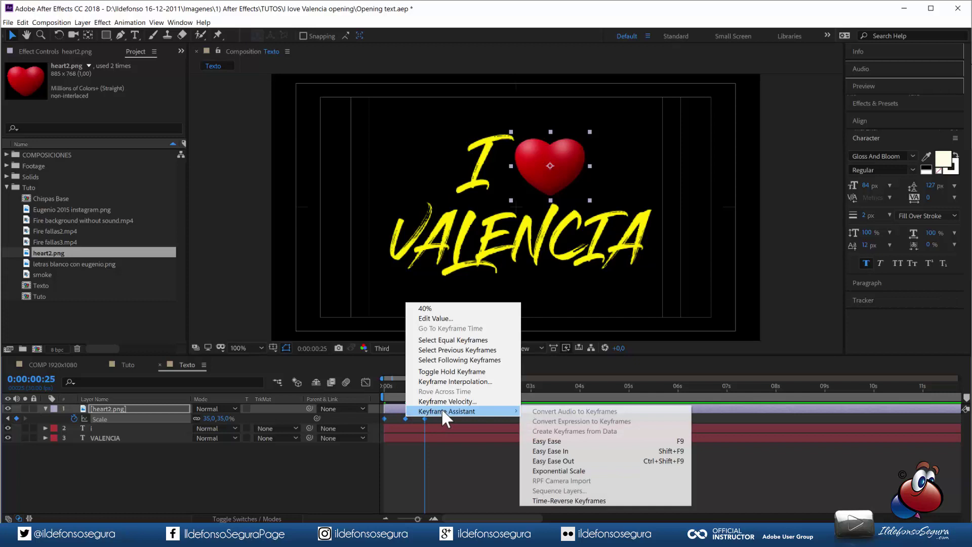
click(549, 443)
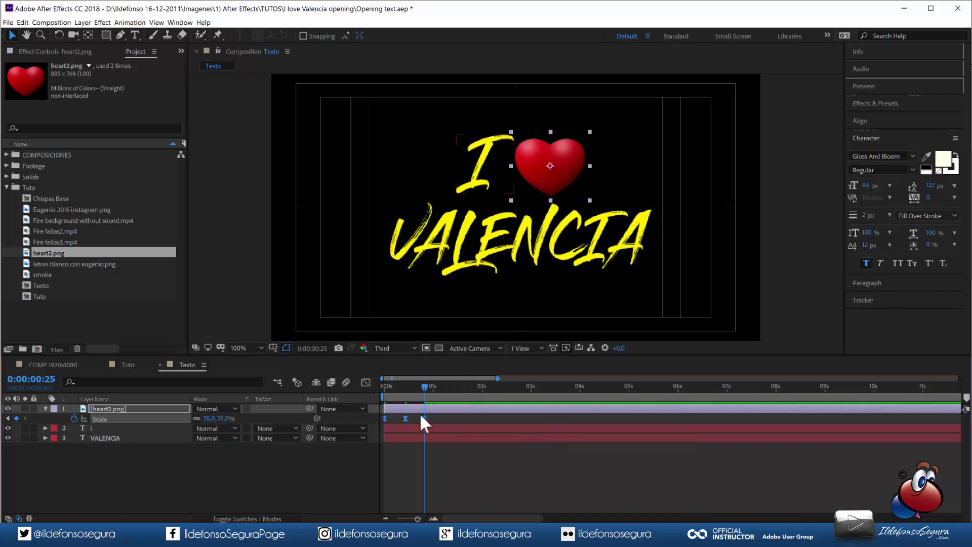
click(367, 382)
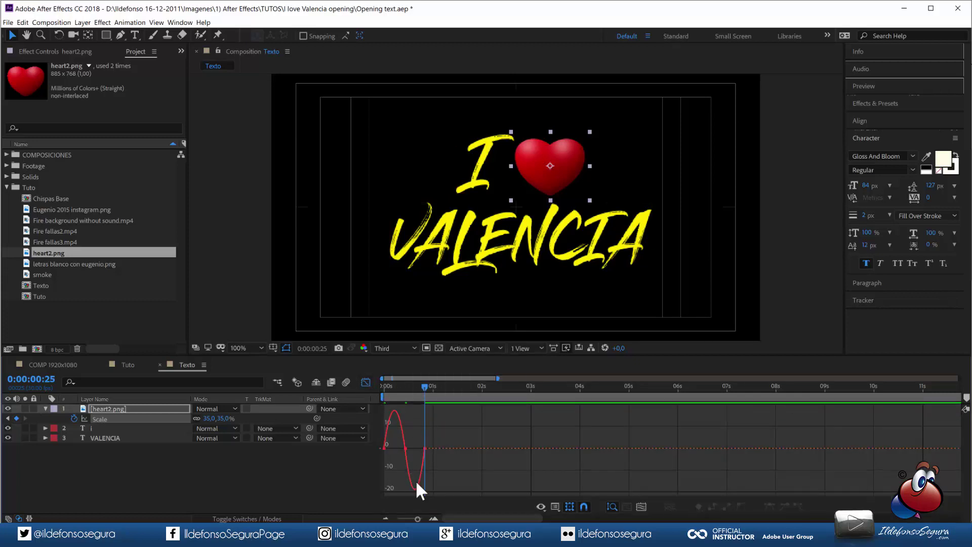
click(367, 384)
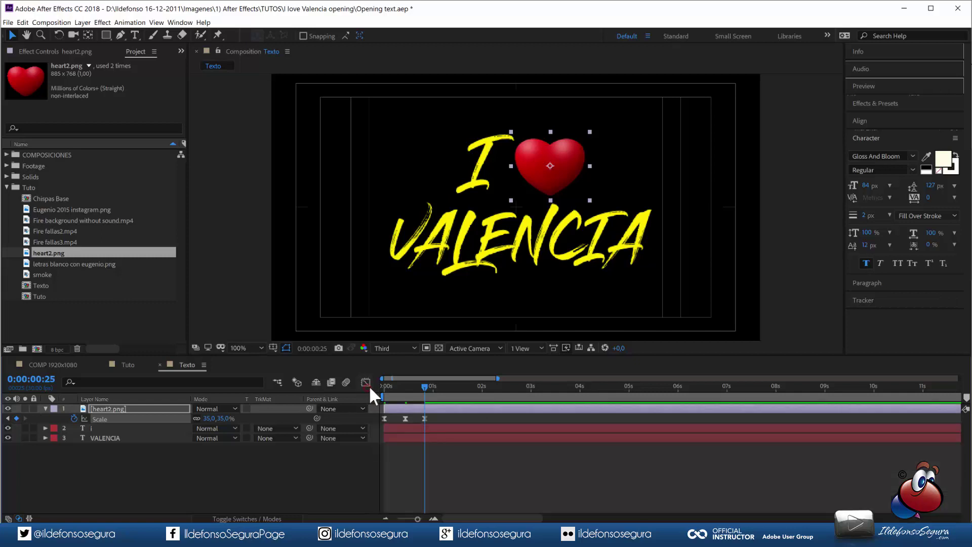
- Add the expression loopOut(type = "cycle", numKeyframes = 0) to the heart layer's Scale property
key(alt)
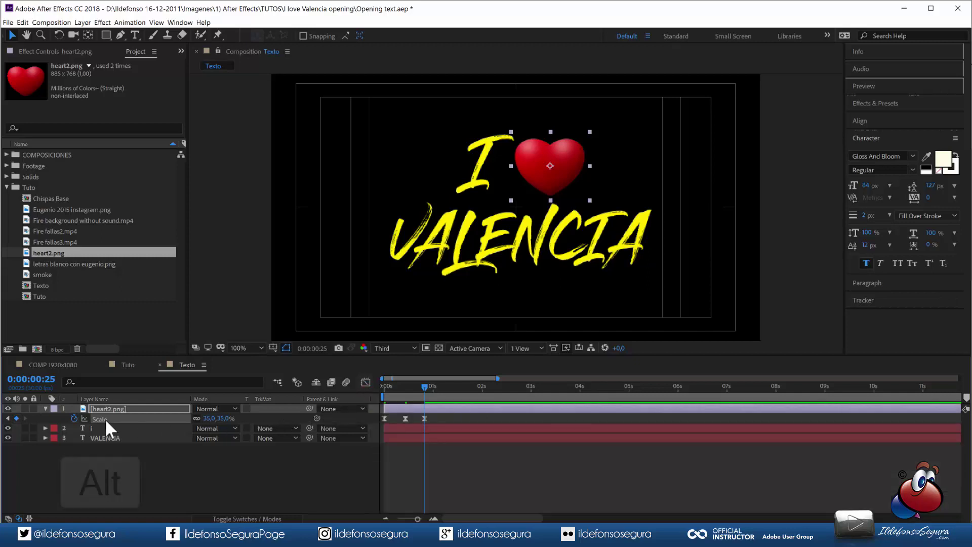
alt+click(74, 418)
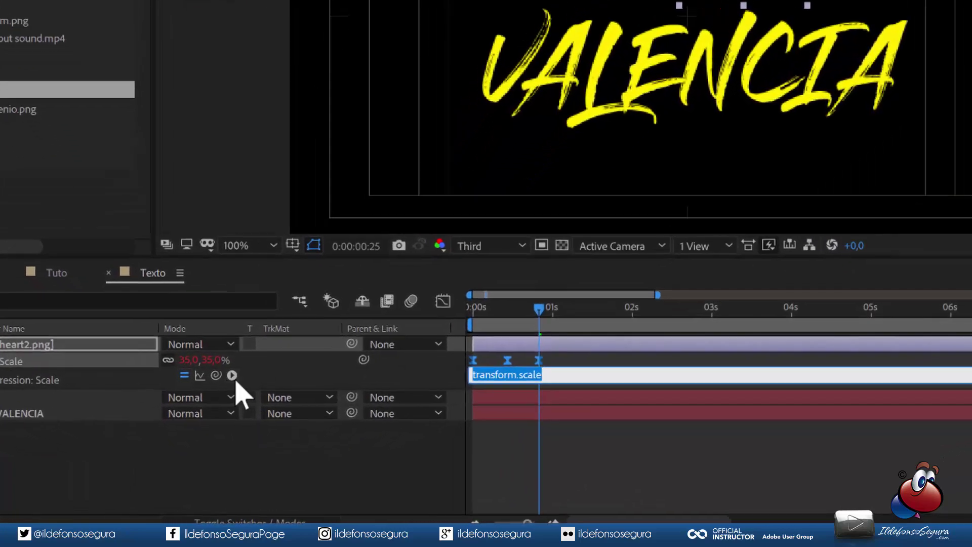
click(233, 390)
mouse_move(298, 365)
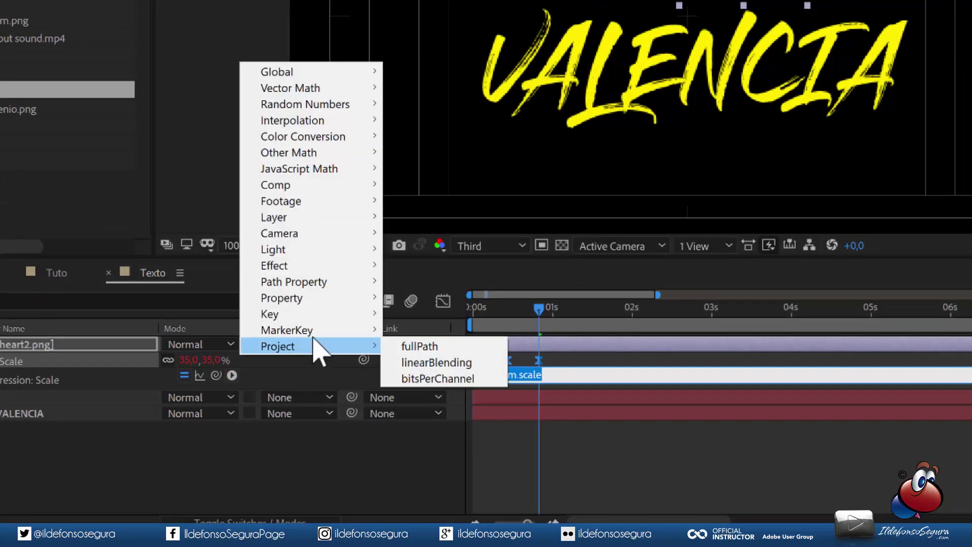
mouse_move(330, 299)
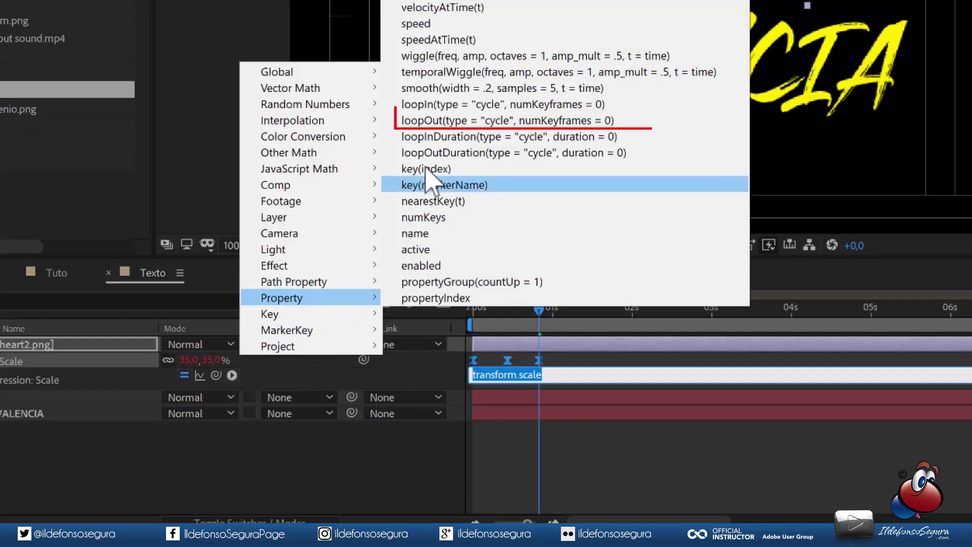
click(429, 121)
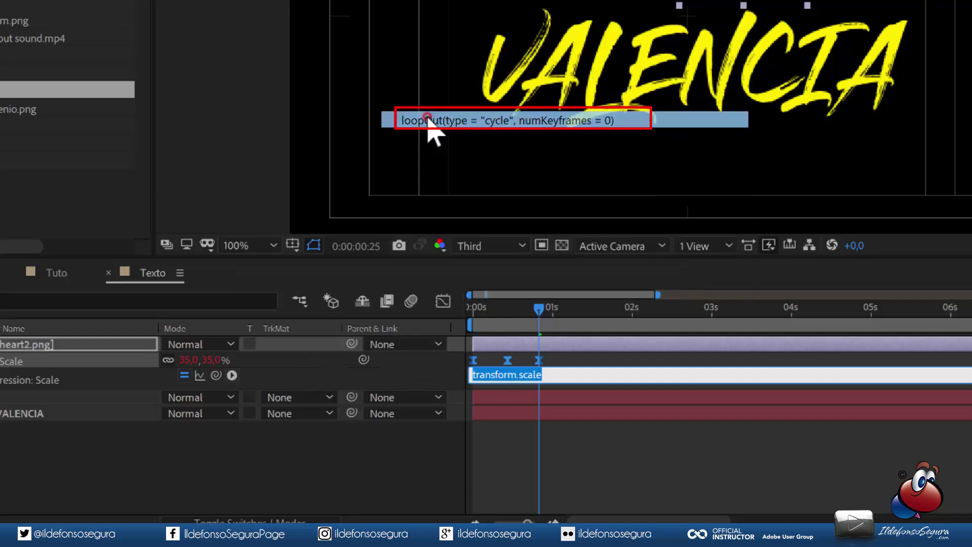
click(624, 452)
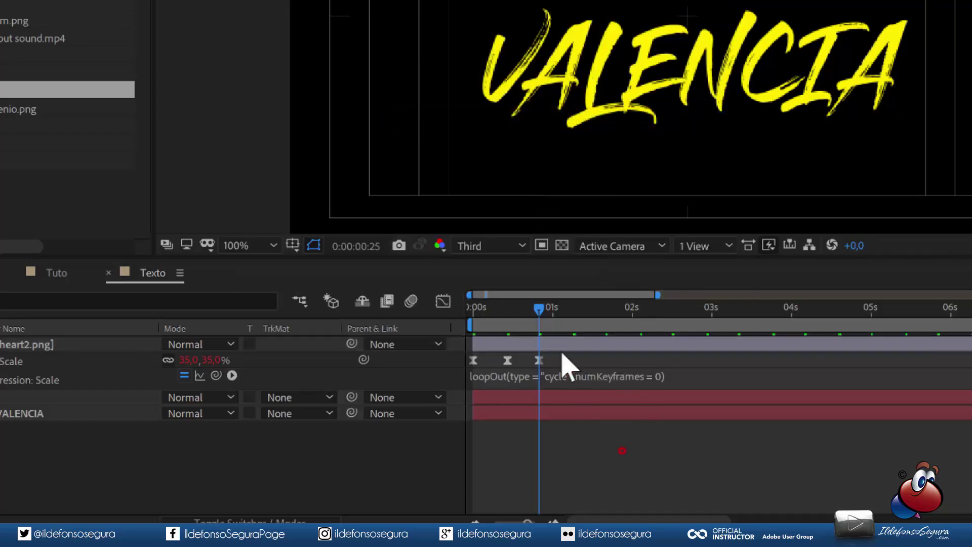
- Preview the looping heartbeat animation in Texto from the start of the timeline
drag(539, 309, 471, 309)
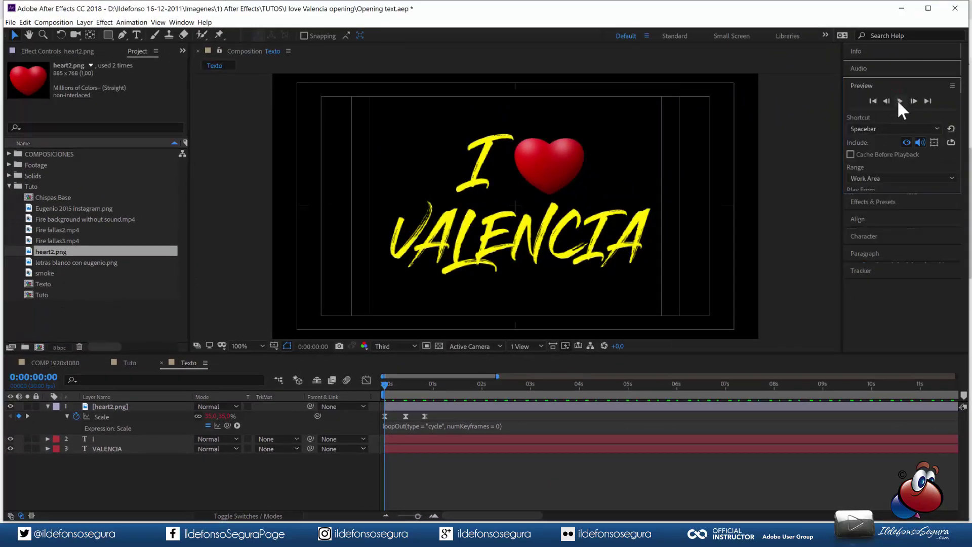
click(899, 100)
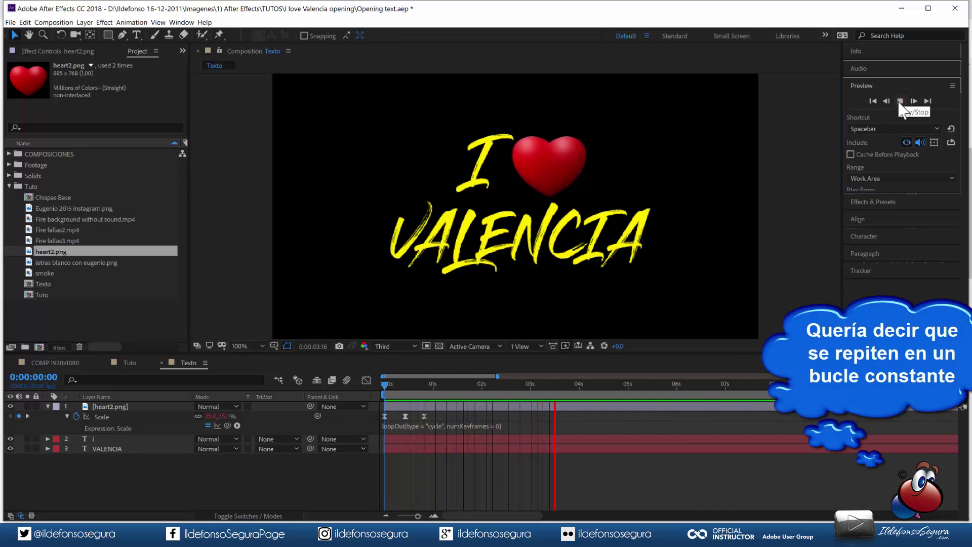
click(900, 102)
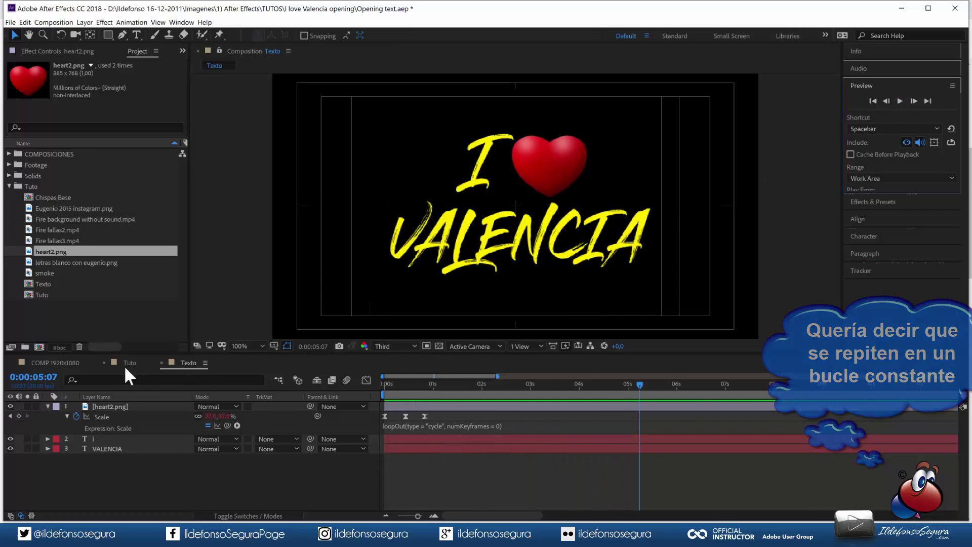
- Return to the Tuto composition, duplicate the Chispas Base composition in the project and rename the copy Chispas Mate
click(126, 363)
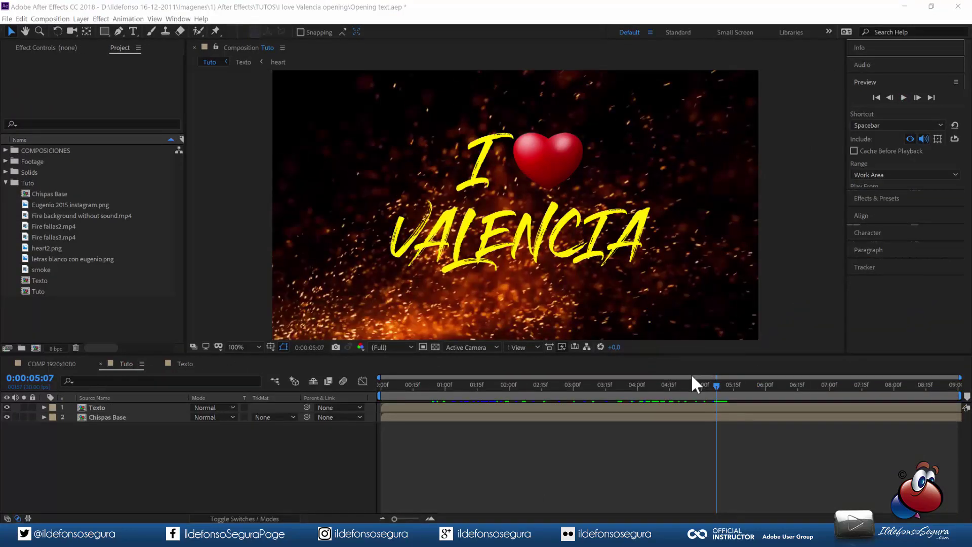
drag(716, 385, 594, 362)
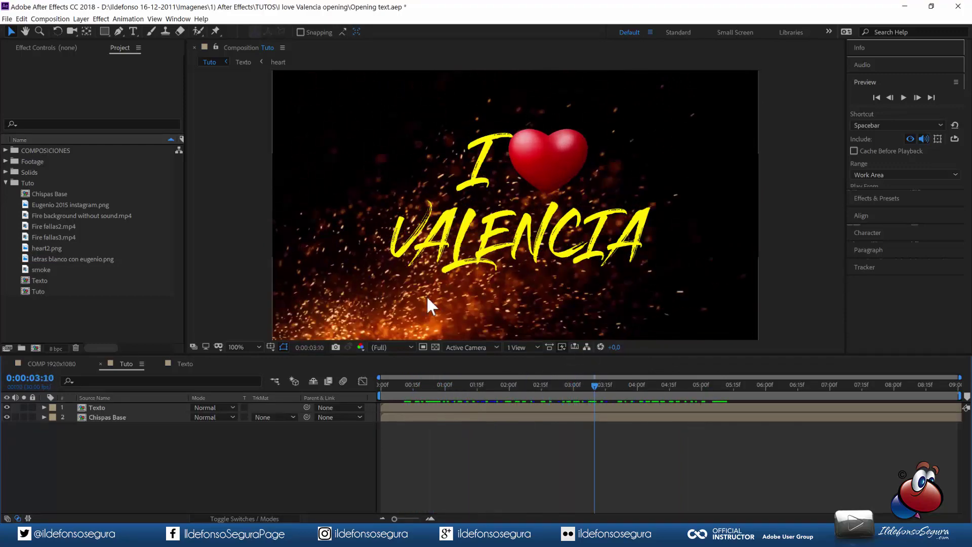
click(53, 193)
key(ctrl+d)
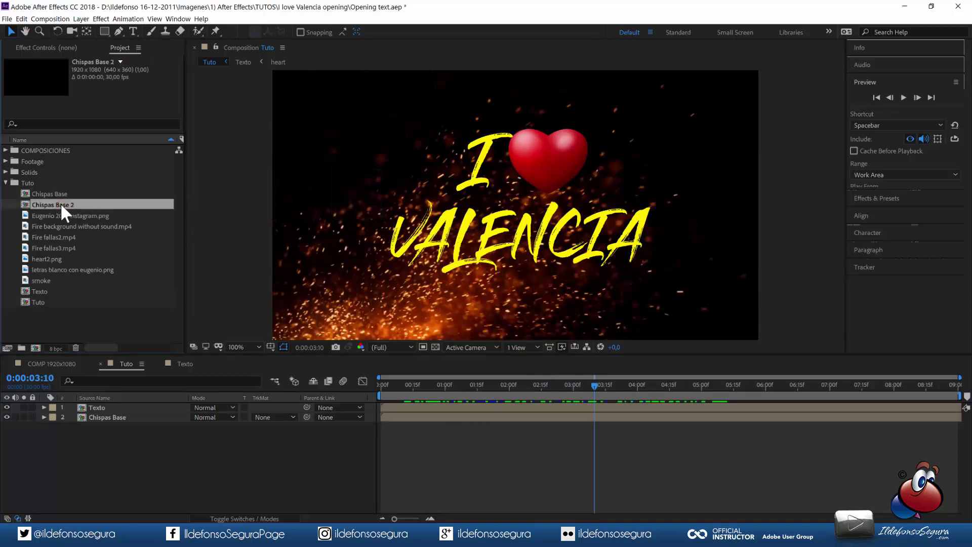
key(Return)
text(Chispas M)
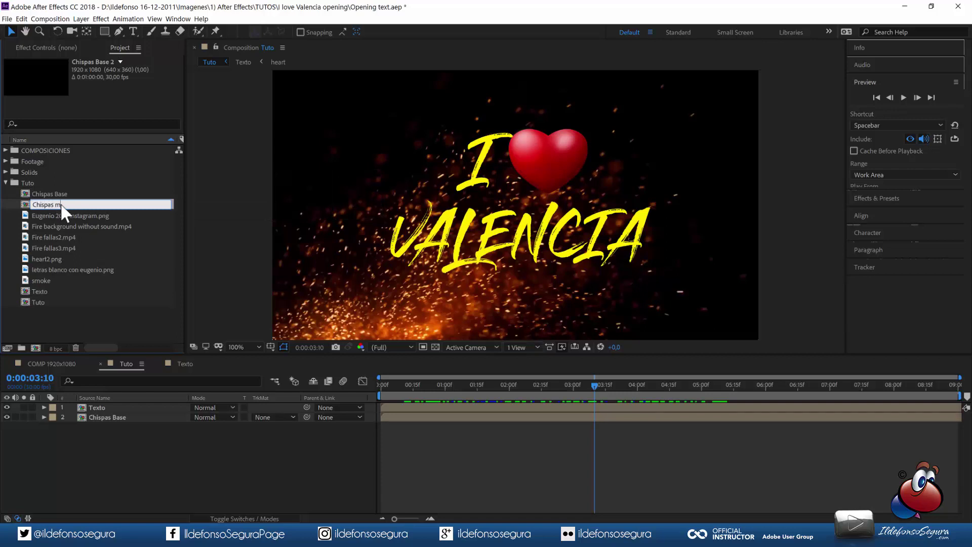
text(ate)
key(Return)
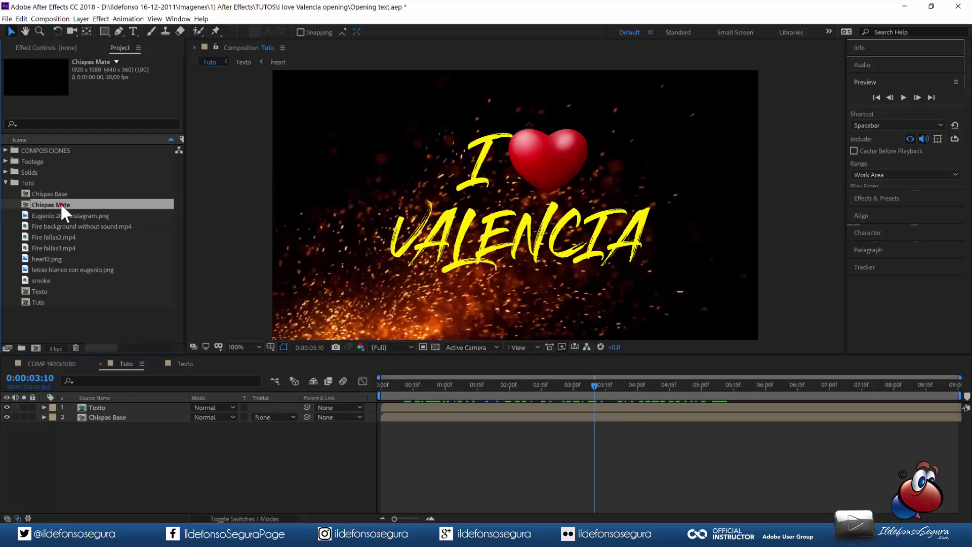
- In Chispas Mate, add a second Fire fallas2.mp4 above the time-remapped layer and use it as that layer's Luma Matte
double_click(59, 204)
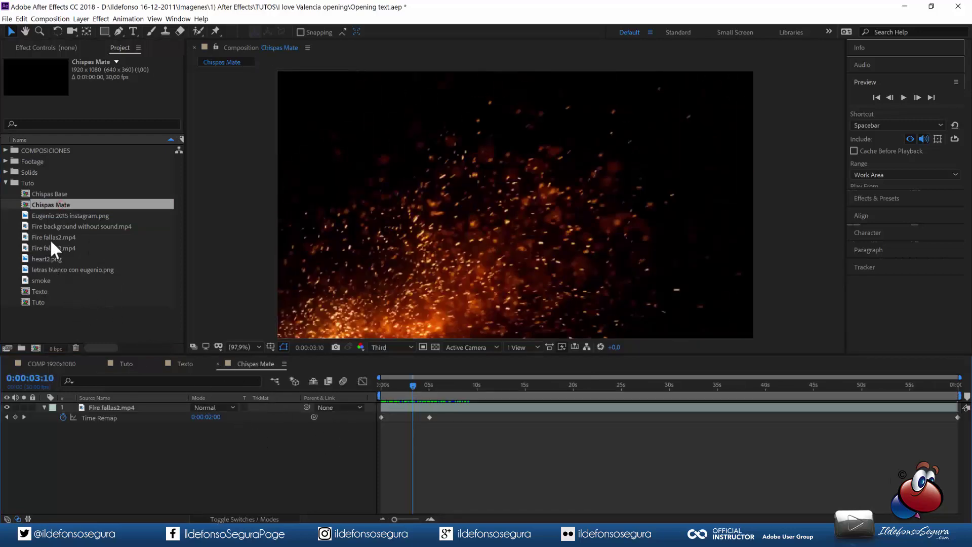
drag(50, 238, 96, 405)
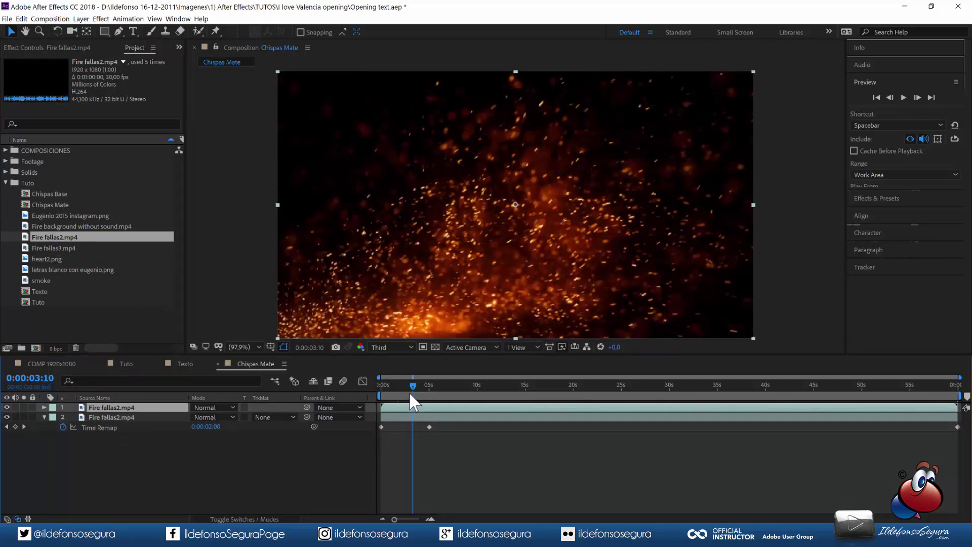
click(270, 418)
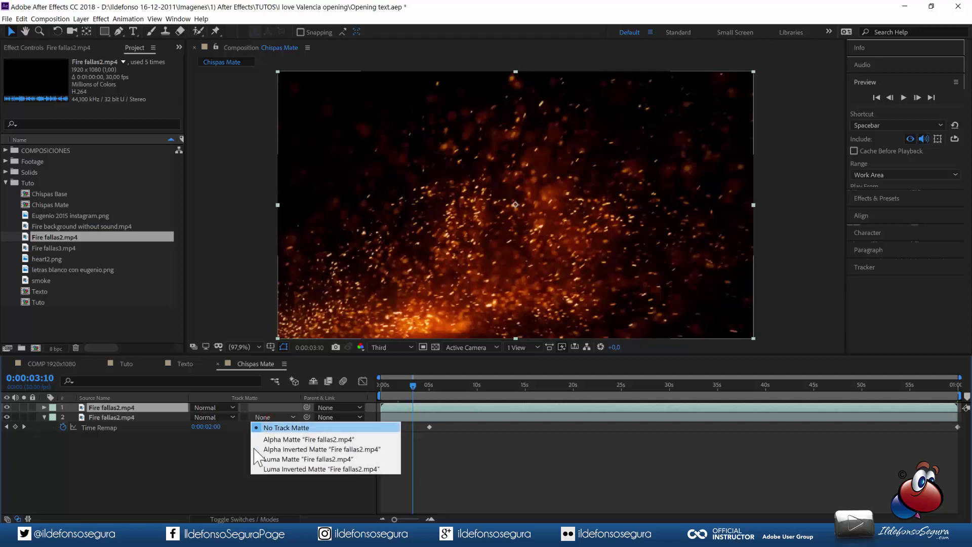
click(251, 517)
click(265, 417)
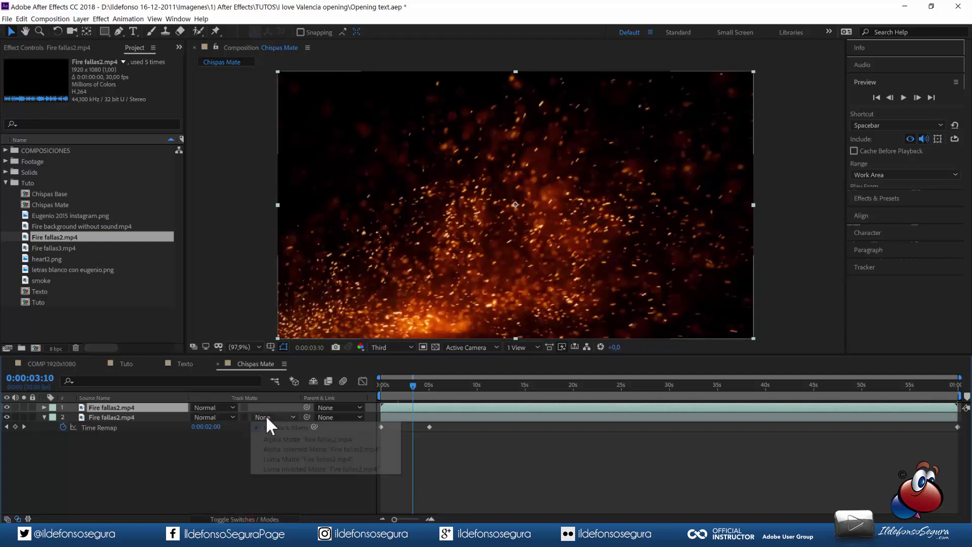
click(285, 459)
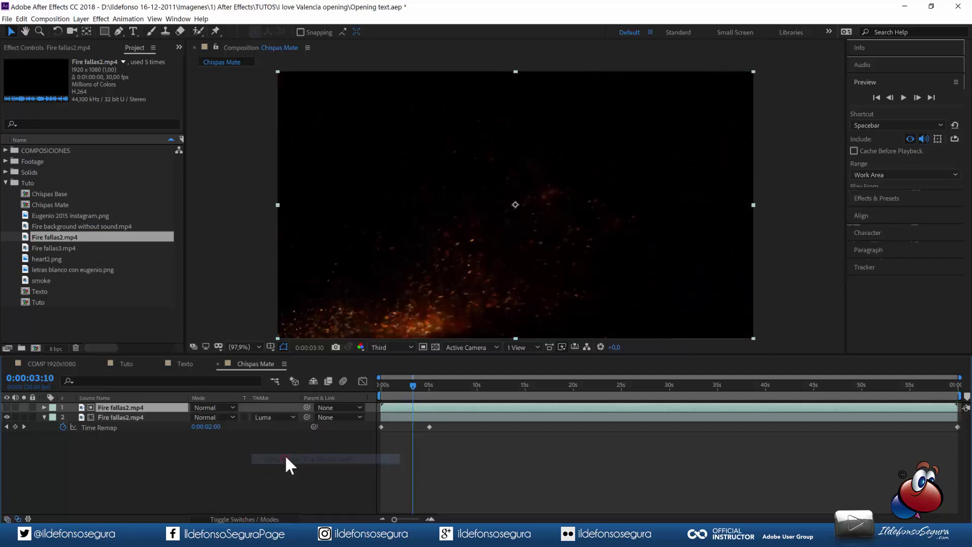
- Examine the luma-matted sparks against the transparency grid around 0:00:07:23, then restore the black background
drag(411, 385, 455, 384)
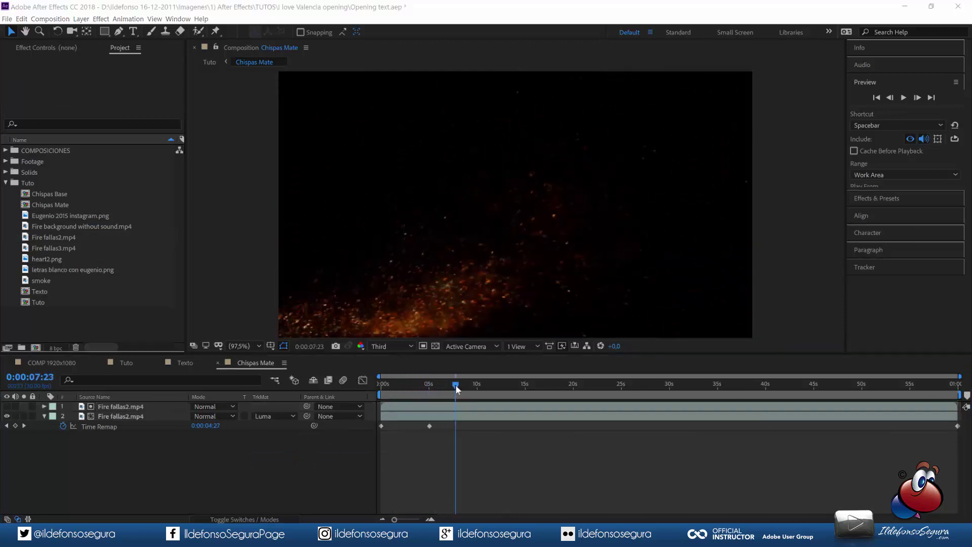
click(434, 346)
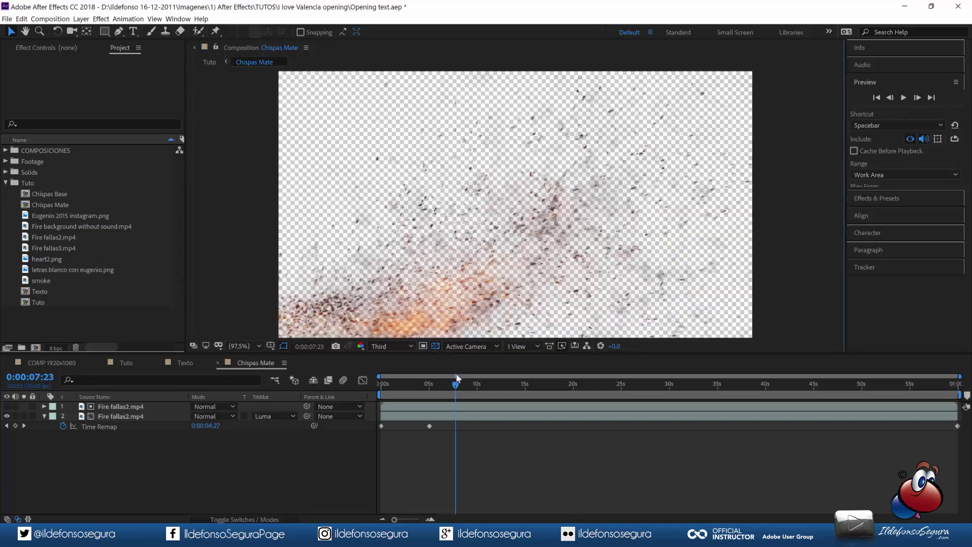
mouse_move(455, 385)
mouse_down()
mouse_move(376, 388)
mouse_move(456, 385)
mouse_up()
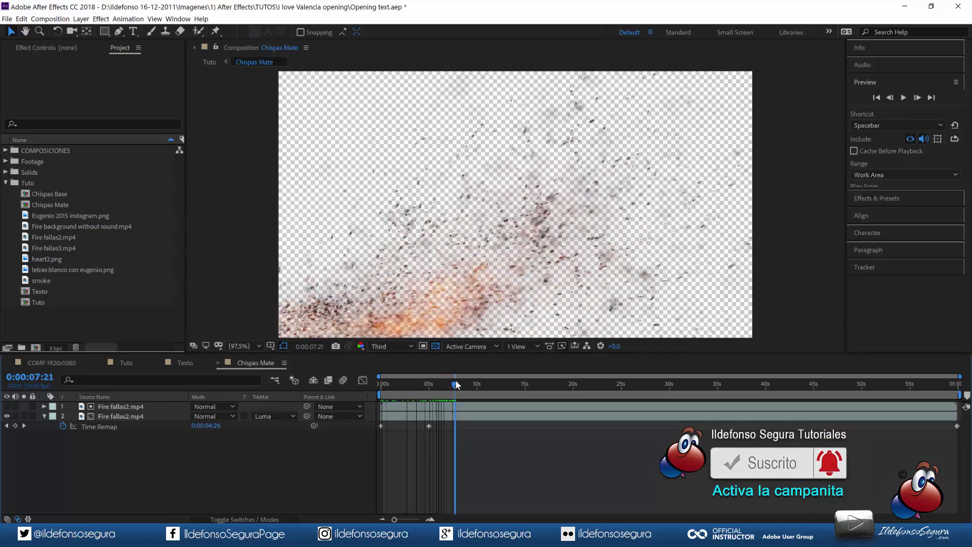
drag(455, 380, 456, 381)
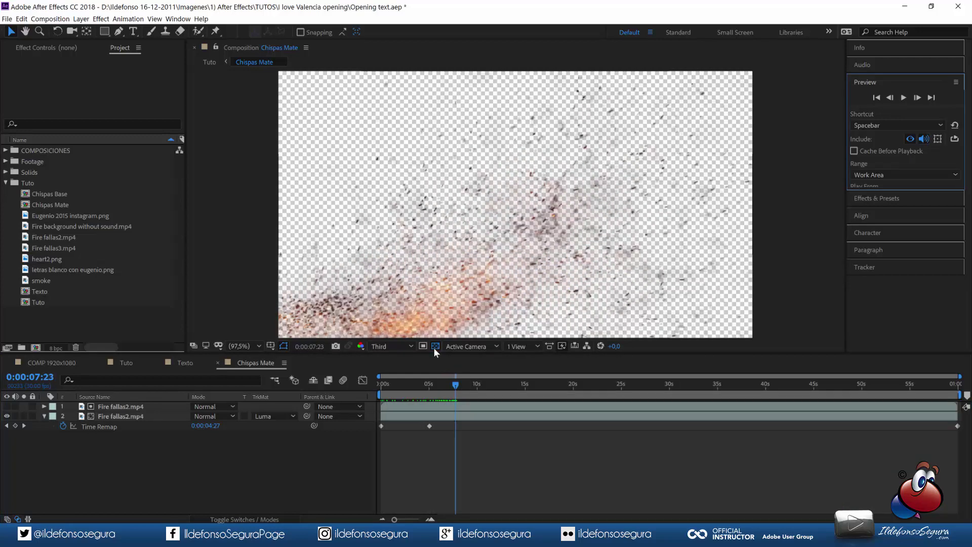
click(436, 347)
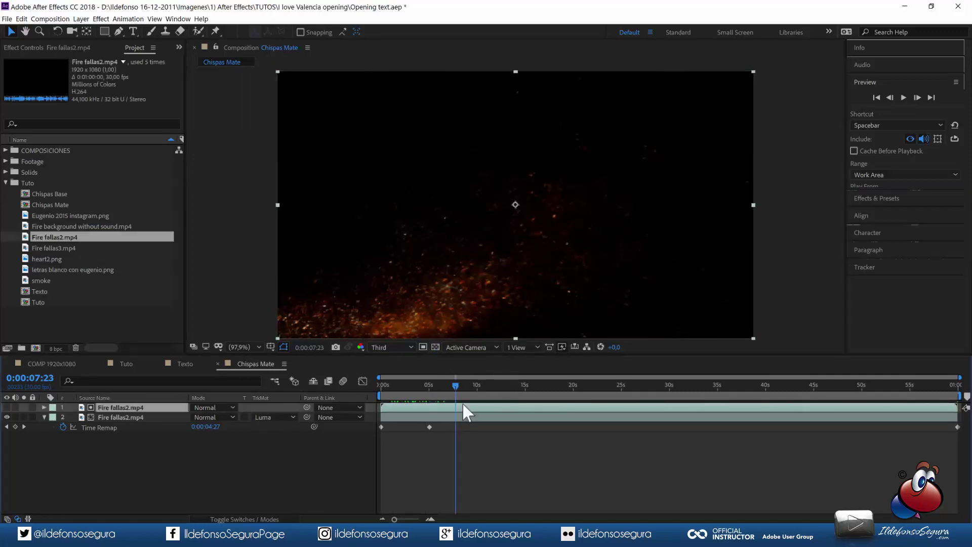
- Add a new adjustment layer above both fire layers in Chispas Mate
right_click(238, 484)
click(289, 390)
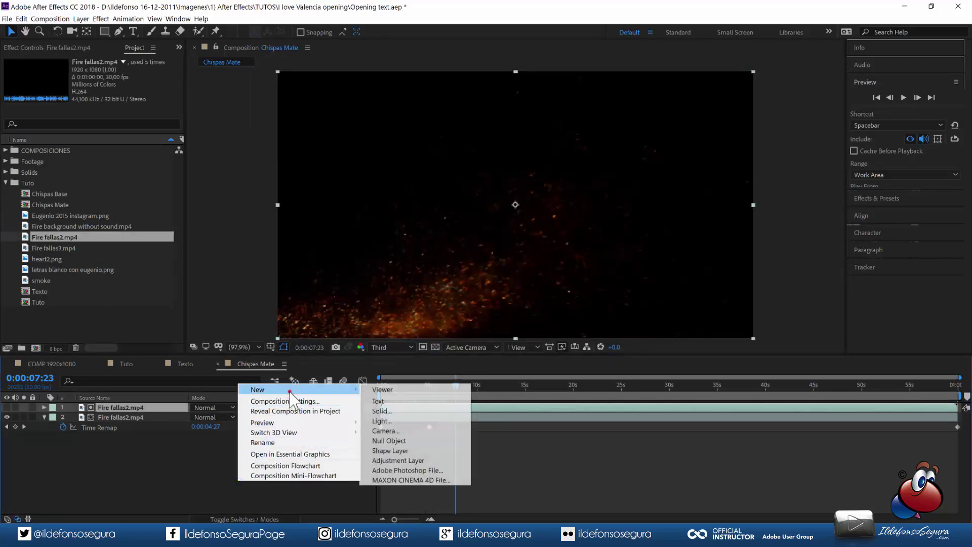
click(396, 459)
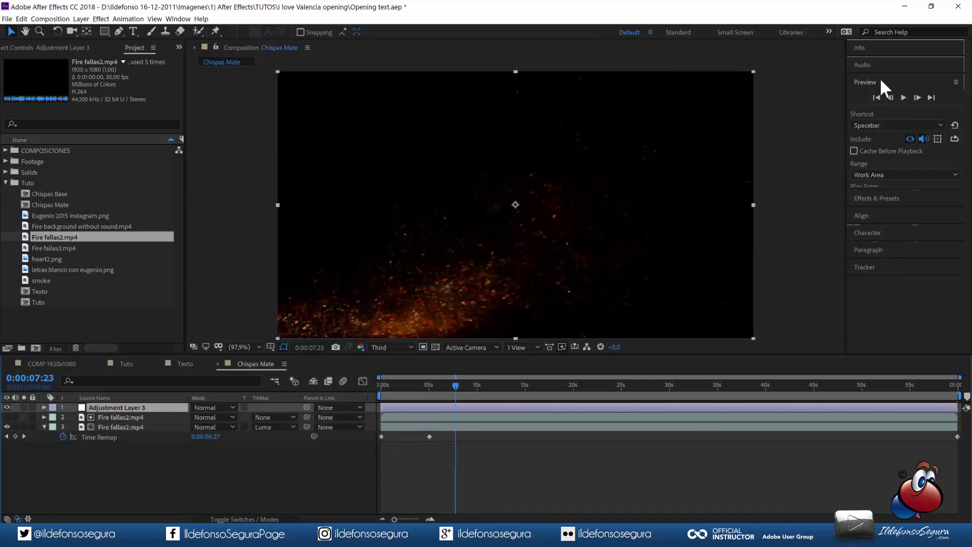
- Find the Curves effect by searching for "curv" and apply it to the adjustment layer
click(885, 199)
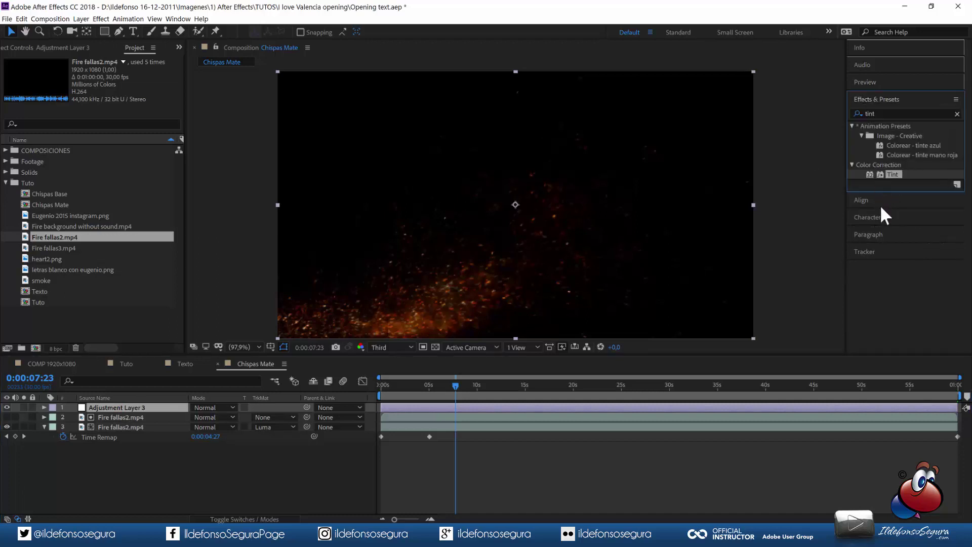
double_click(883, 114)
text(c)
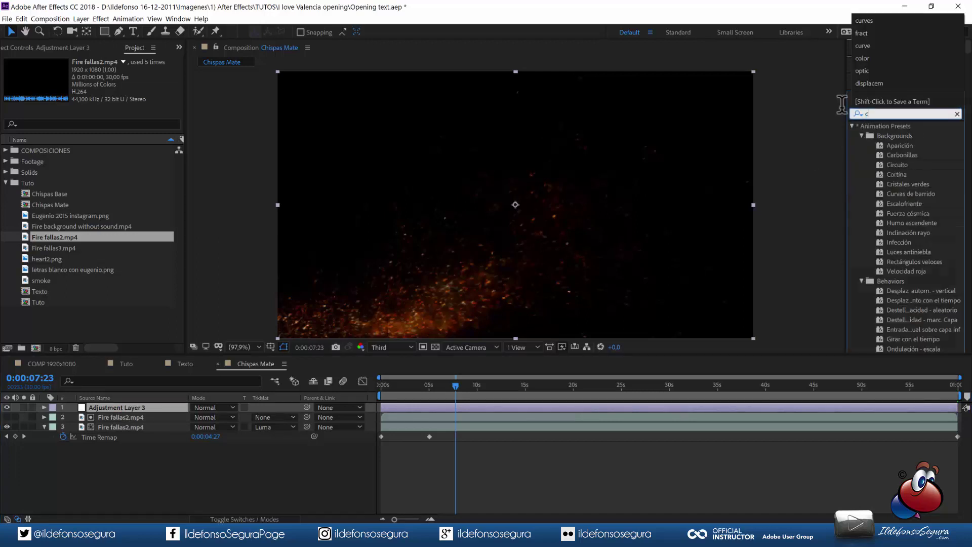
text(urv)
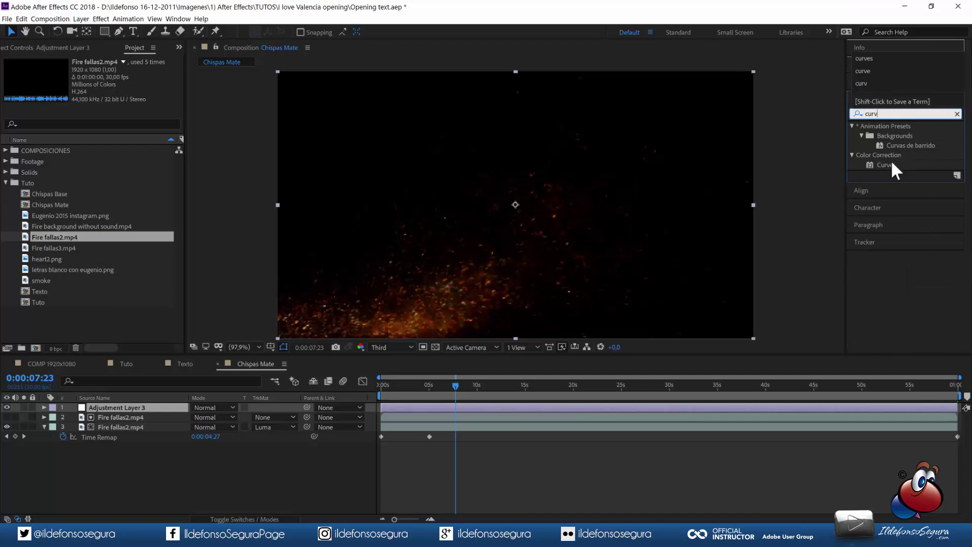
drag(885, 165, 153, 411)
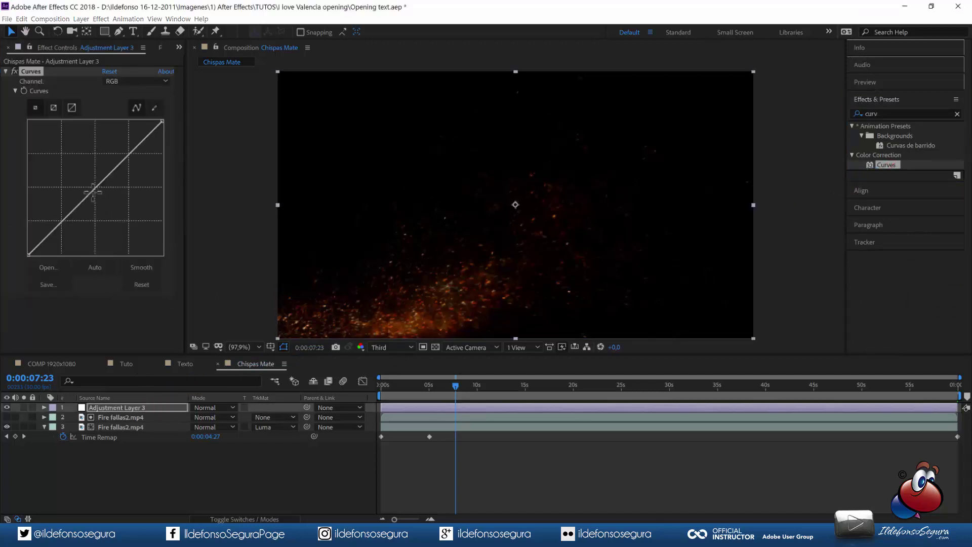
- Raise the midtones of the adjustment layer's RGB curve and lower those of its Green curve
drag(87, 197, 78, 185)
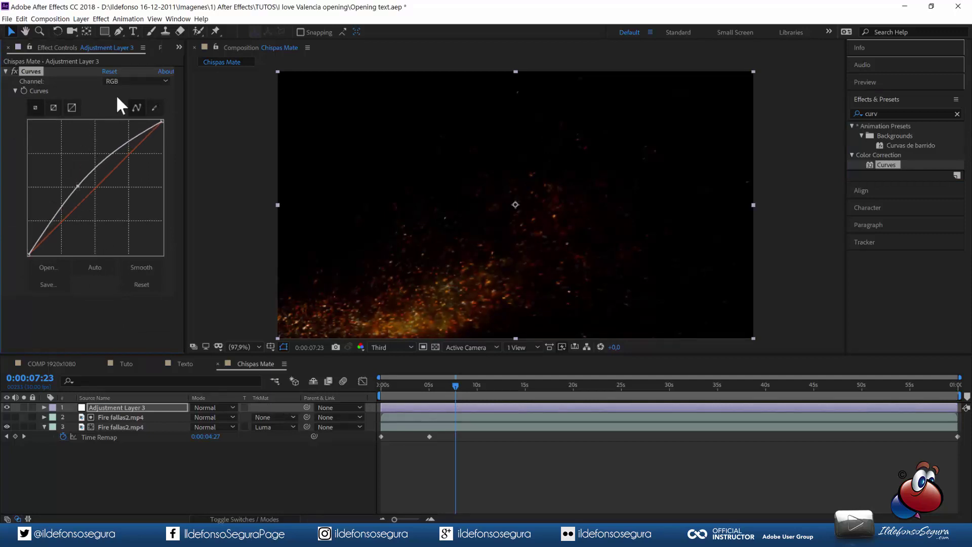
click(125, 82)
click(129, 112)
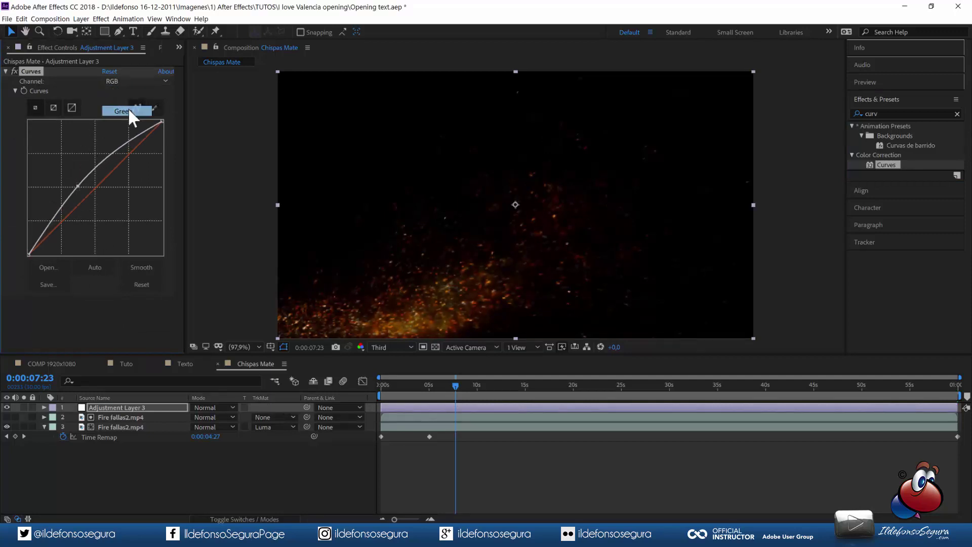
drag(94, 186, 112, 205)
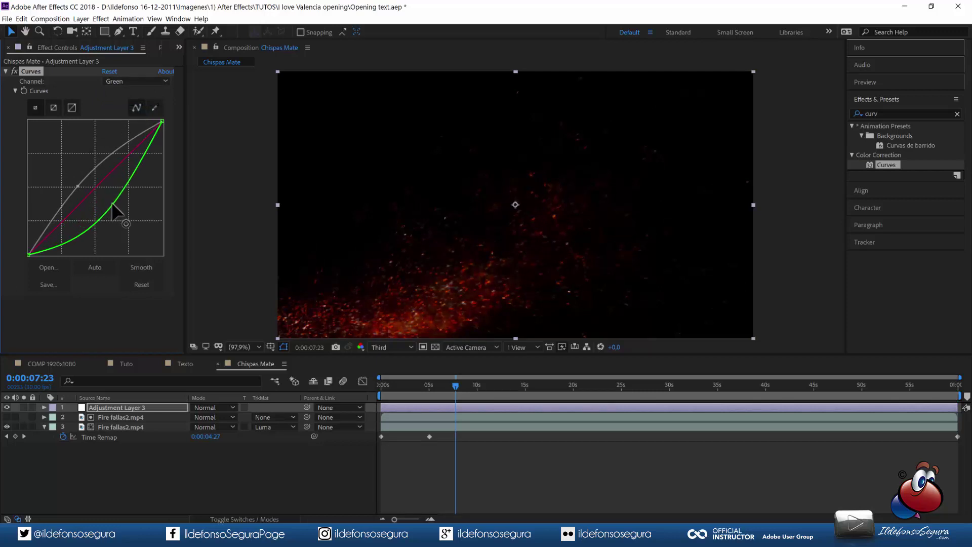
- Pull the Blue curve strongly down, raise the Red curve's midtones, and check the reddened sparks at 0:00:04:17
click(119, 81)
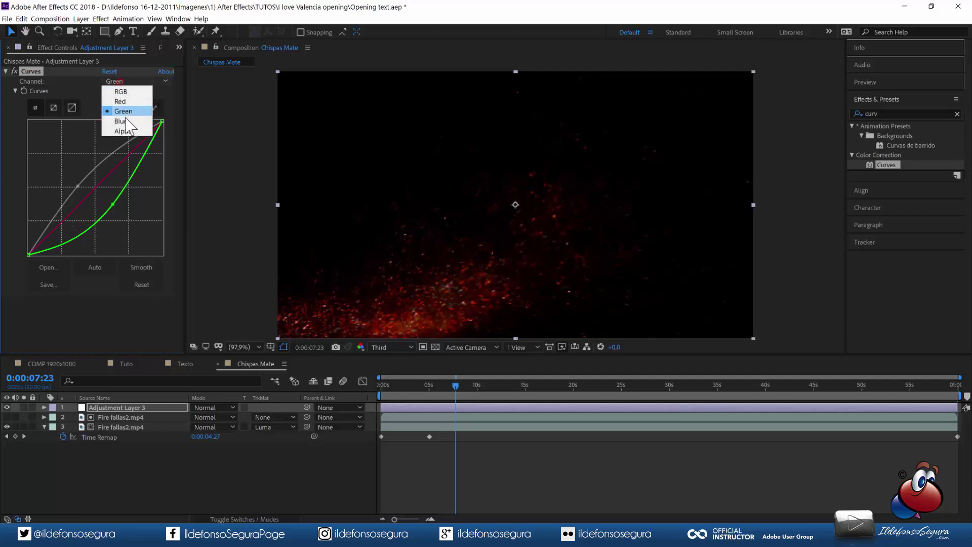
click(117, 120)
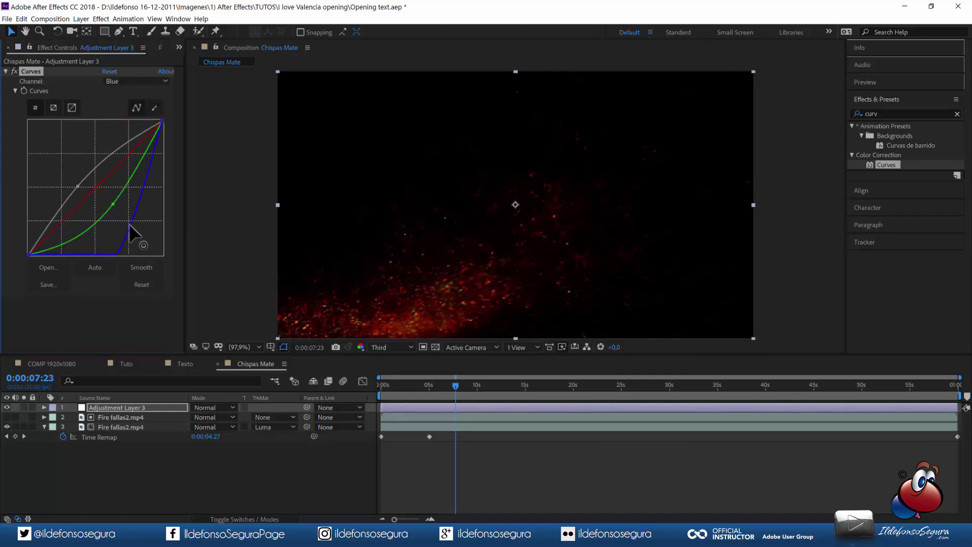
click(124, 84)
click(122, 101)
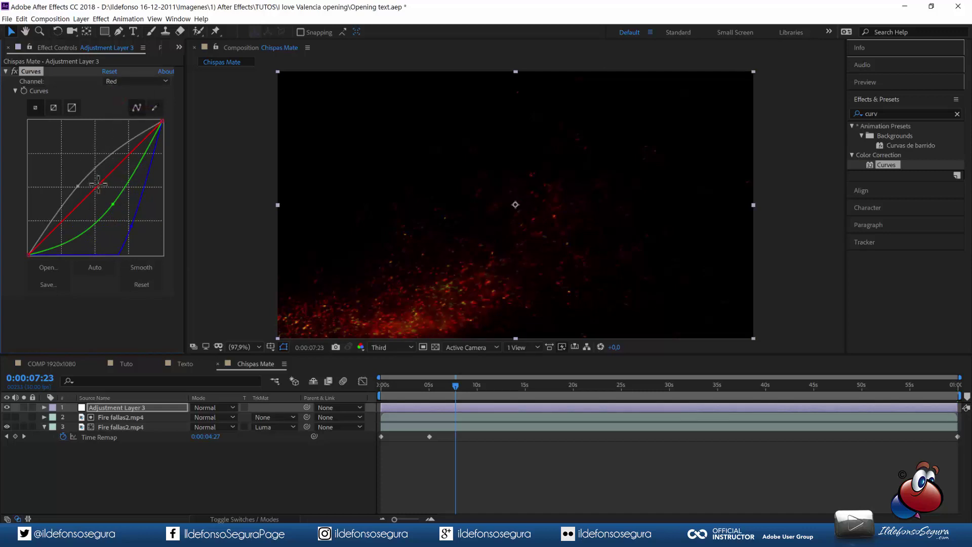
drag(98, 184, 80, 154)
drag(444, 383, 425, 381)
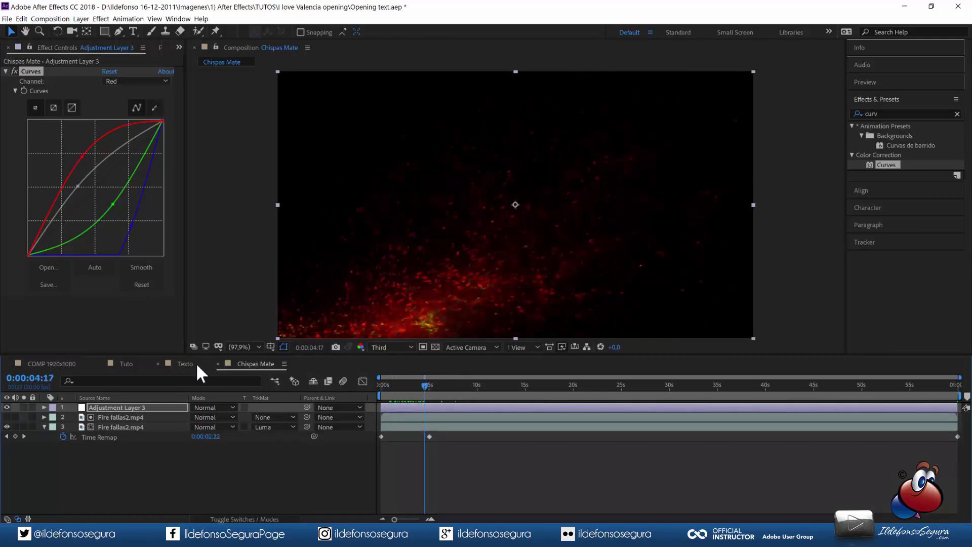
- Place the Chispas Mate composition in the Tuto timeline between the Texto and Chispas Base layers
click(134, 364)
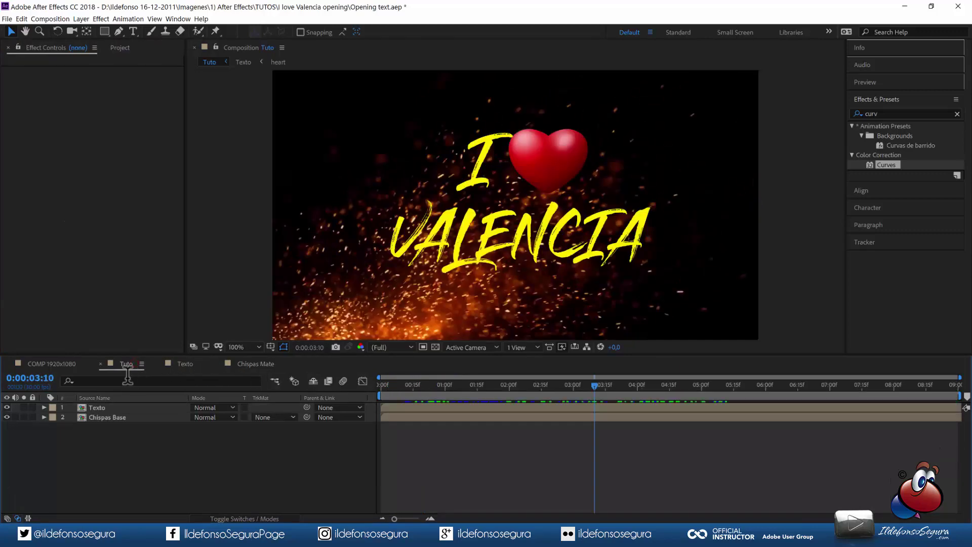
click(113, 47)
click(49, 204)
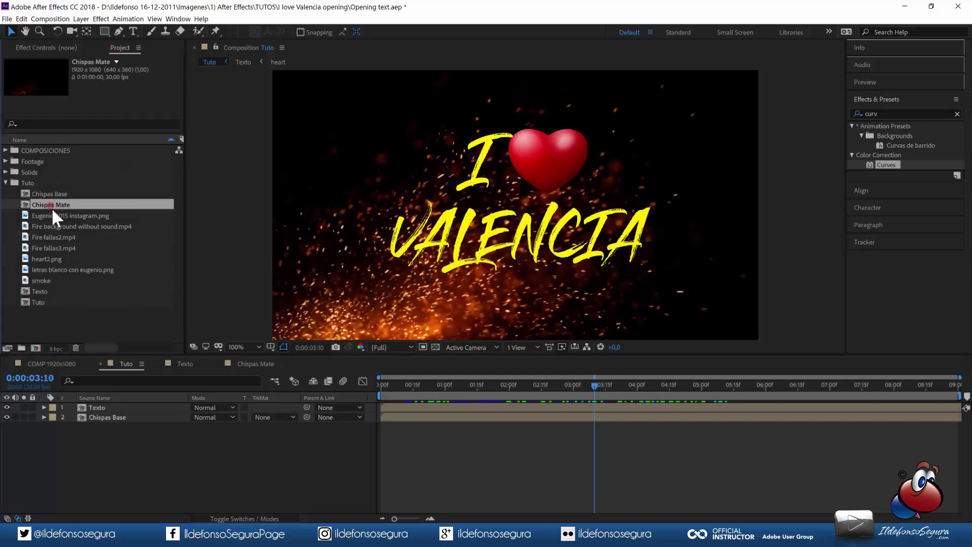
drag(53, 206, 123, 416)
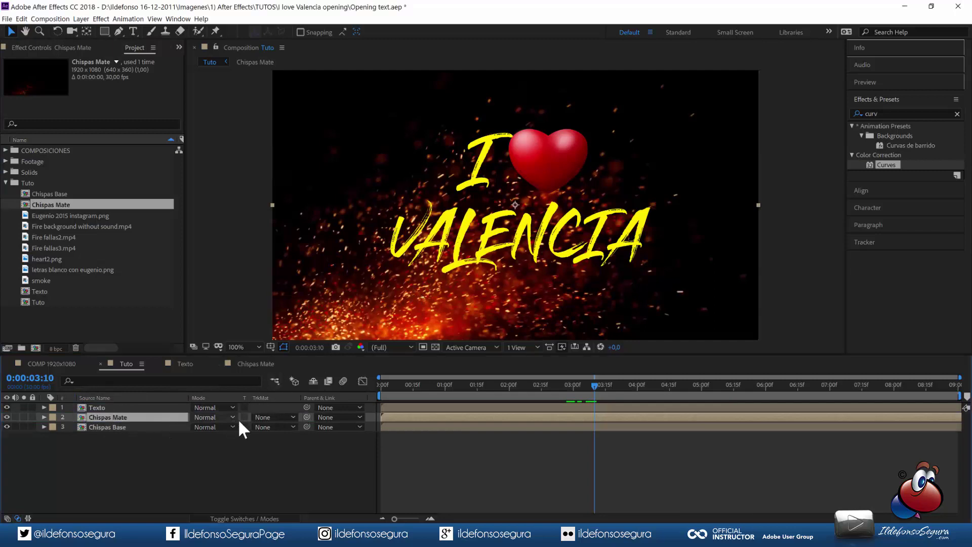
- Set the Chispas Mate layer's track matte to Alpha Matte "Texto" and solo the layer to check it at earlier frames
click(257, 416)
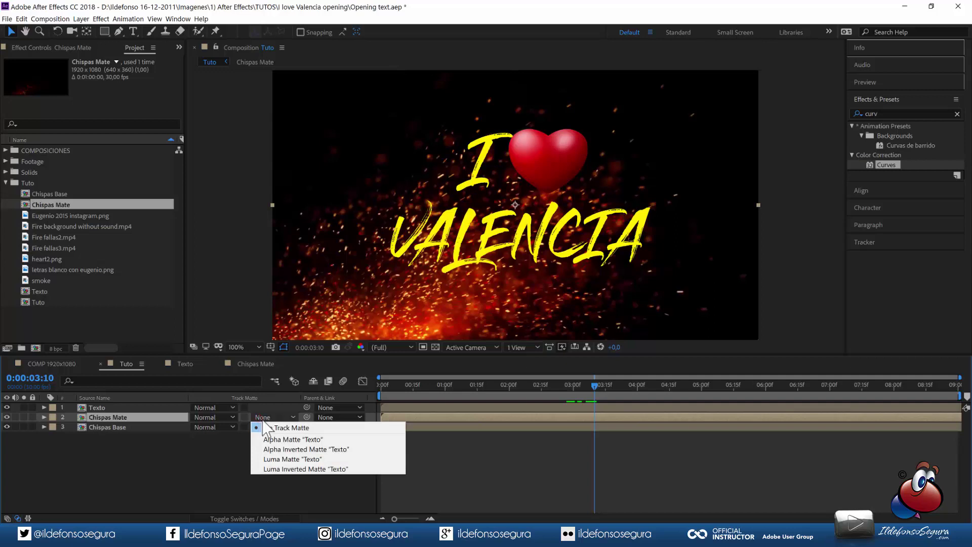
click(281, 441)
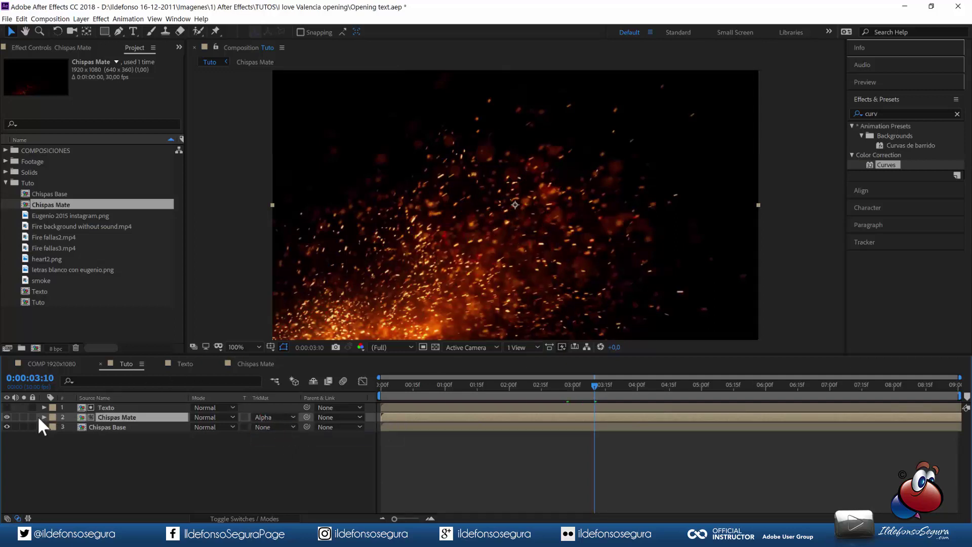
click(24, 416)
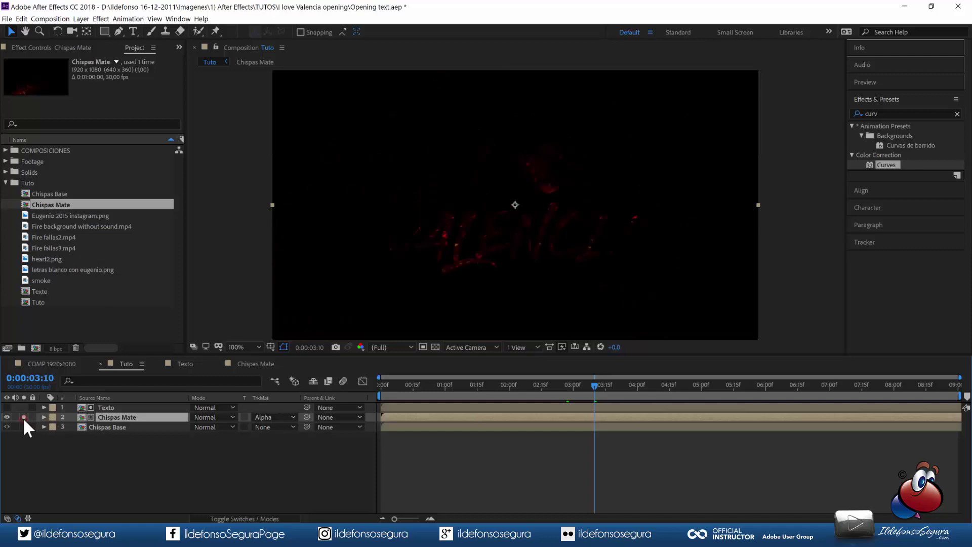
drag(596, 384, 532, 390)
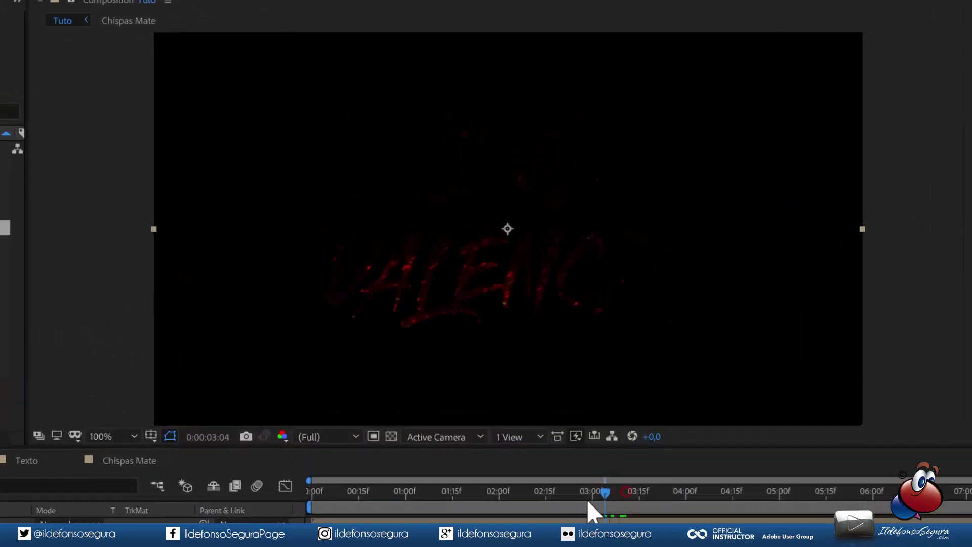
- Add a Drop Shadow layer style to the Chispas Mate layer while viewing the frame at 0:00:03:19
drag(533, 501, 647, 462)
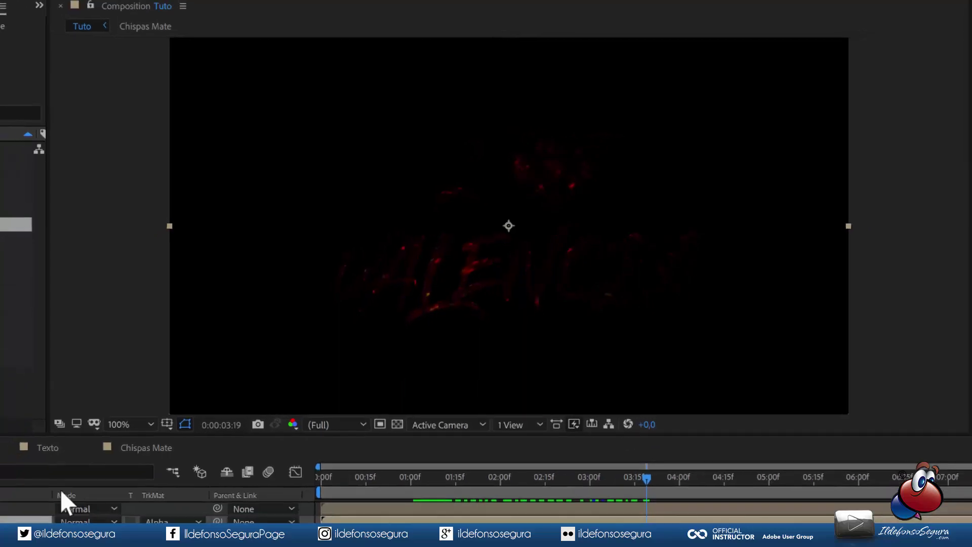
right_click(130, 417)
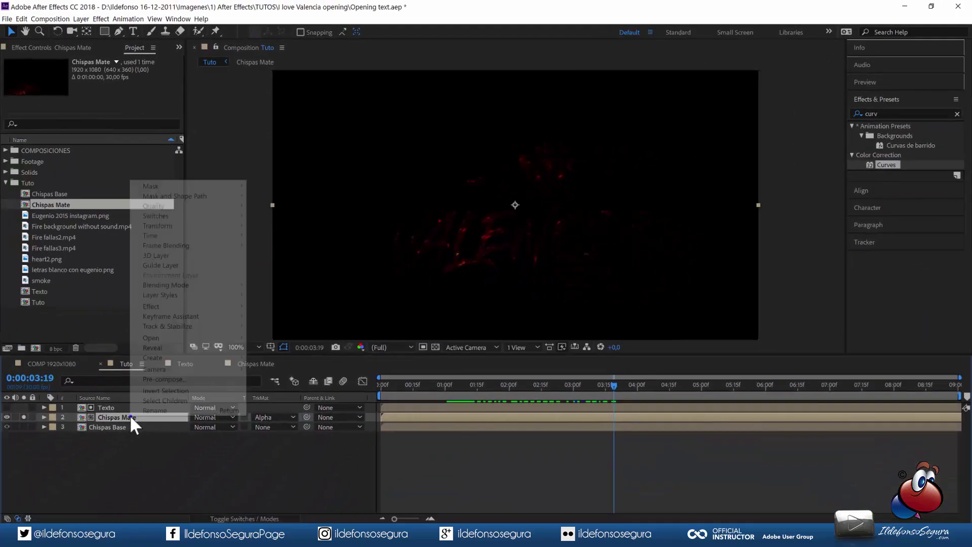
click(174, 294)
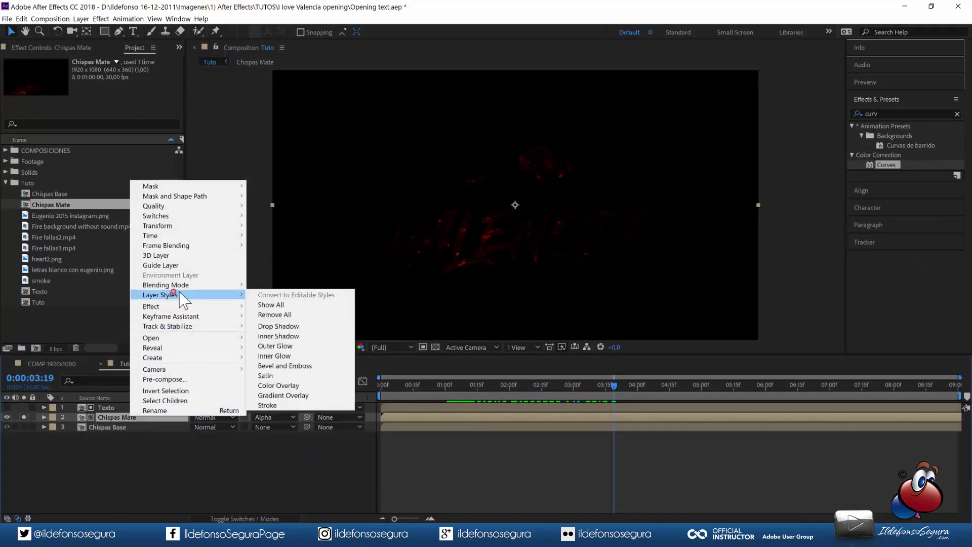
click(298, 326)
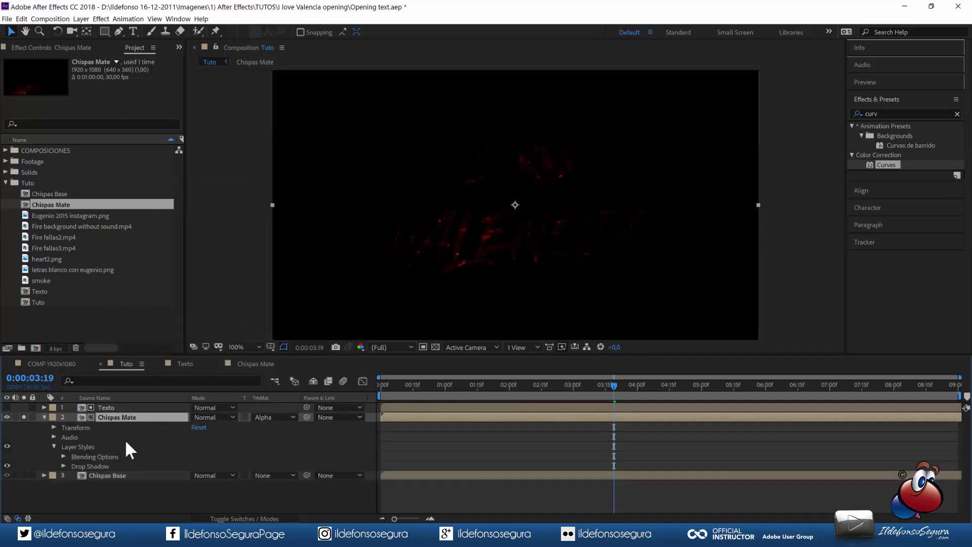
- Set the Chispas Mate layer's Drop Shadow colour to yellow FFDE00
click(63, 466)
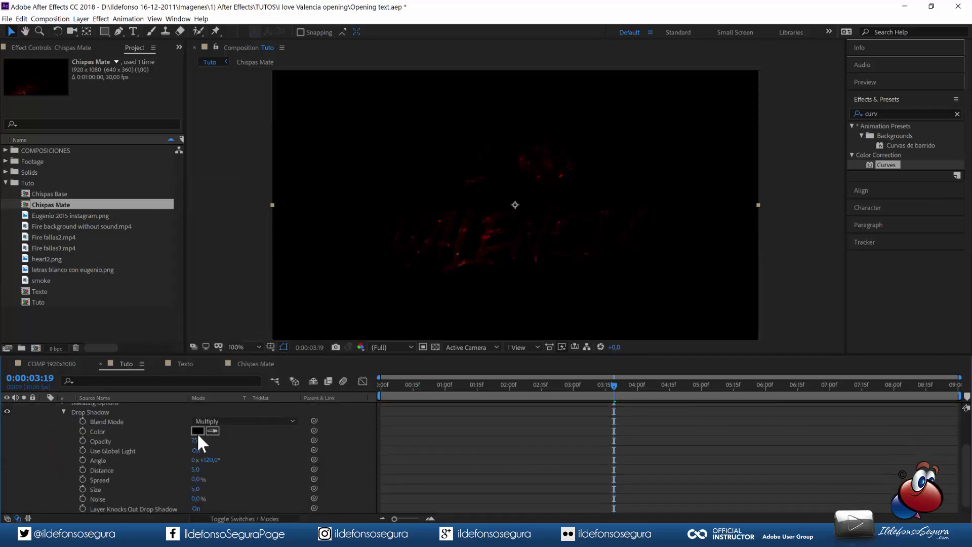
click(196, 432)
drag(201, 380, 202, 374)
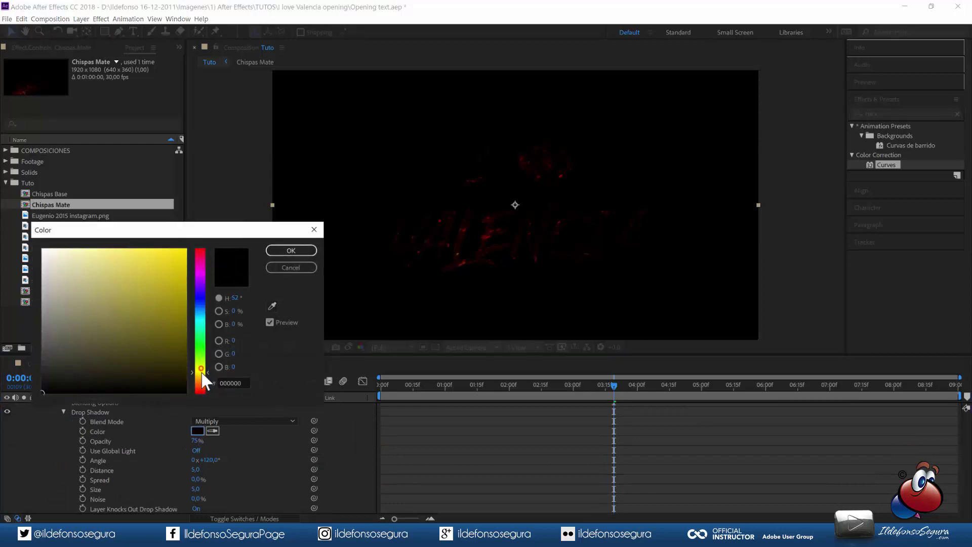
drag(173, 342, 218, 243)
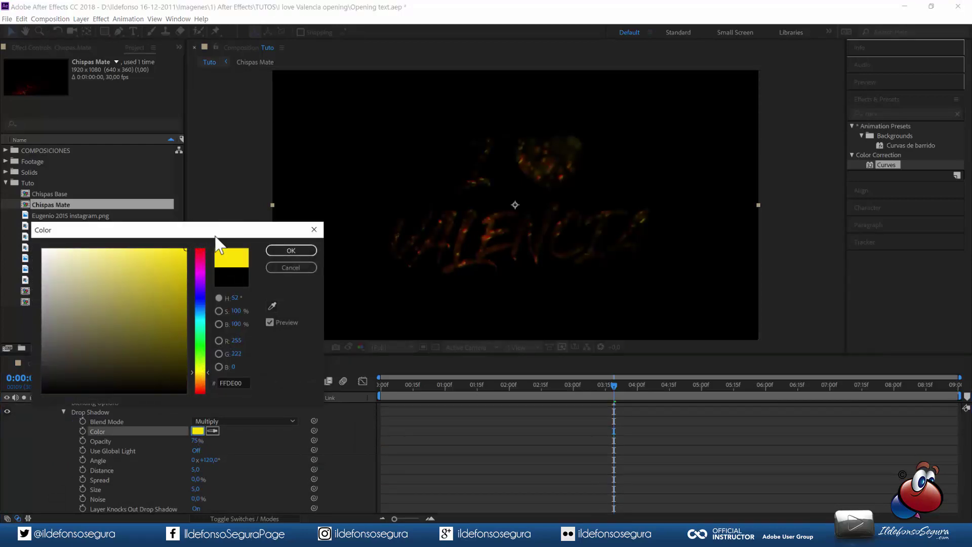
click(291, 251)
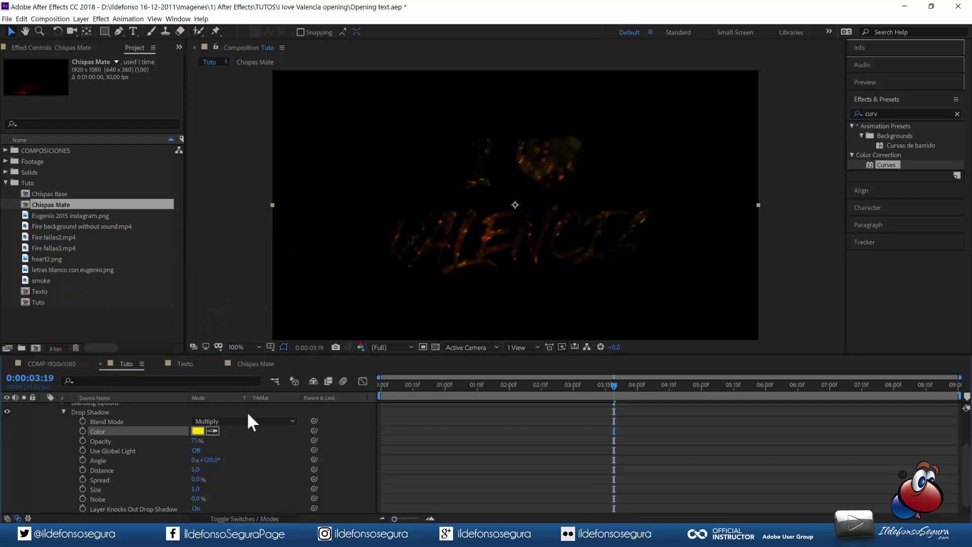
- Set the Drop Shadow distance to 20, then collapse the Chispas Mate layer's properties and unsolo it
click(199, 472)
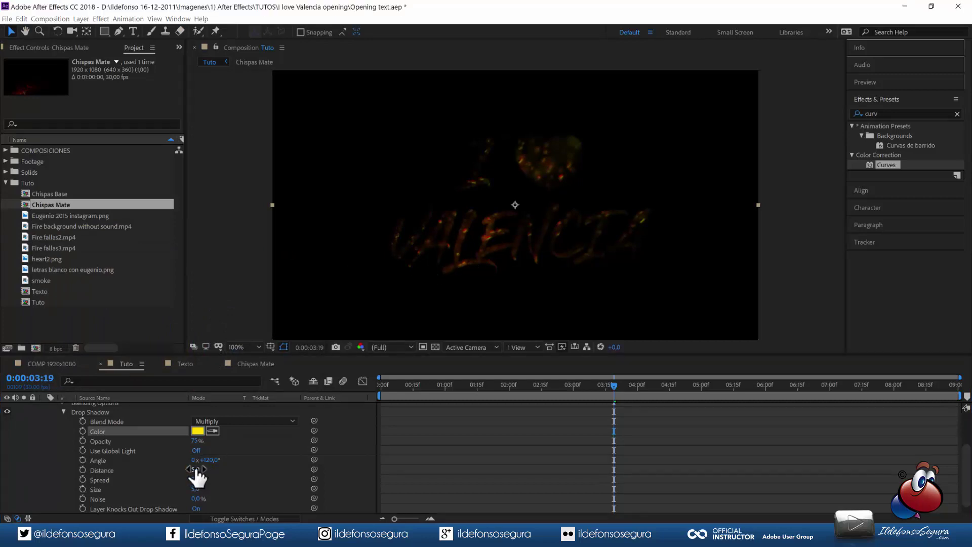
text(20)
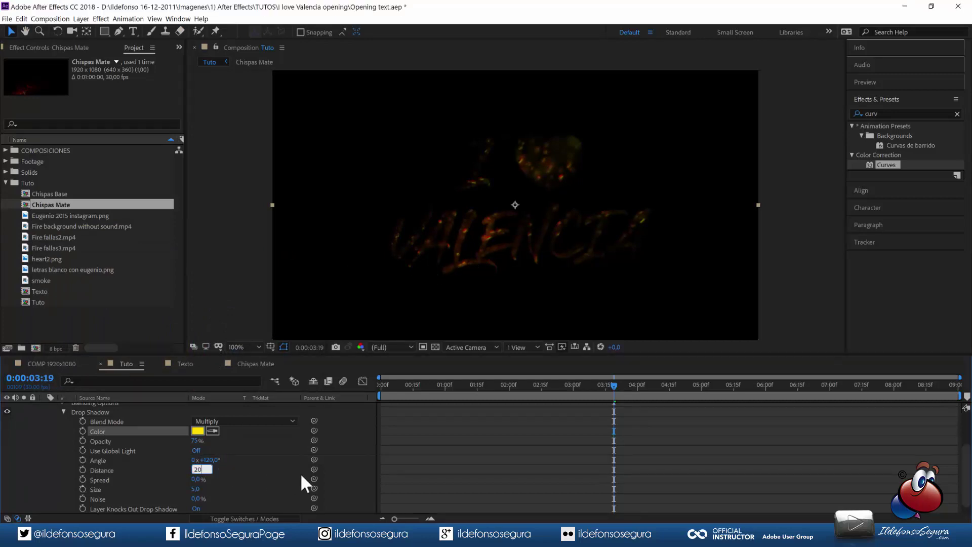
key(Return)
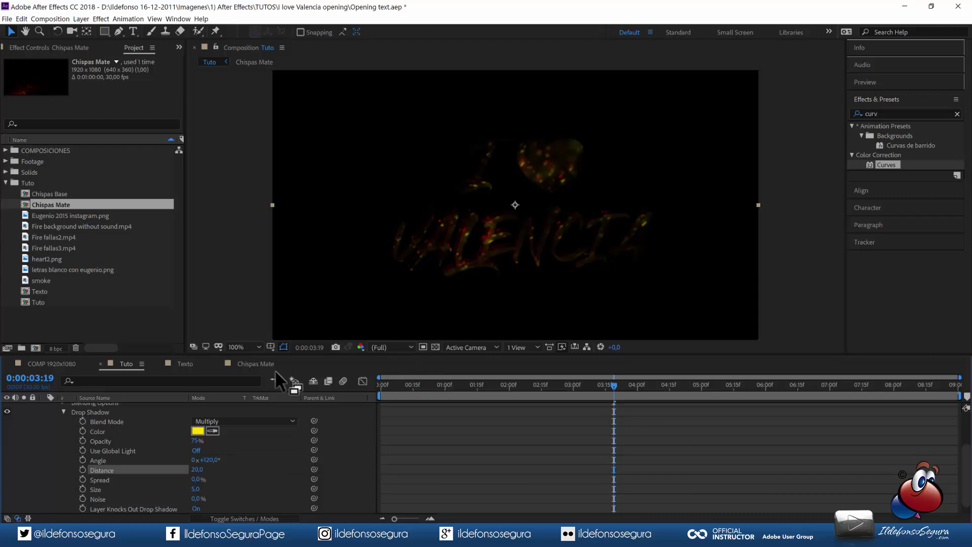
scroll(54, 422, up, 5)
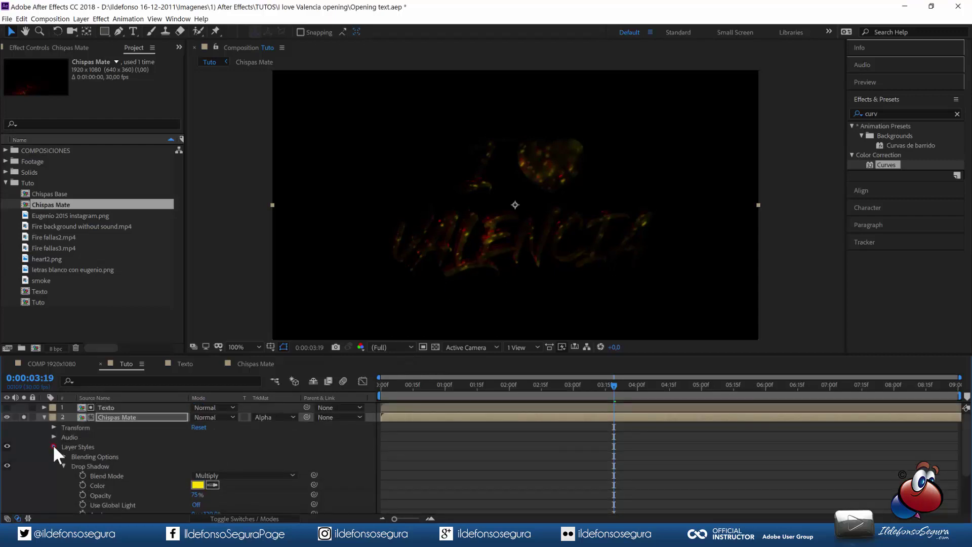
click(53, 445)
click(44, 417)
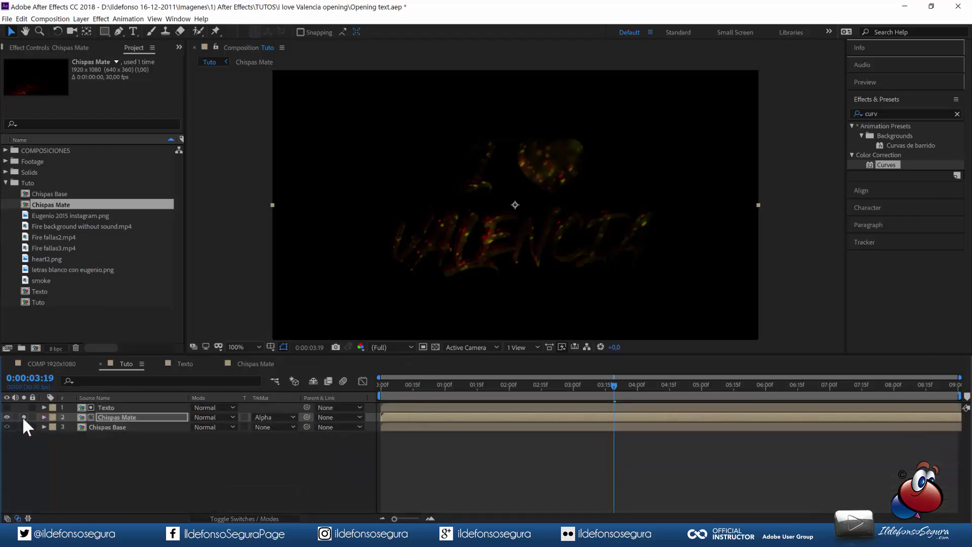
click(23, 417)
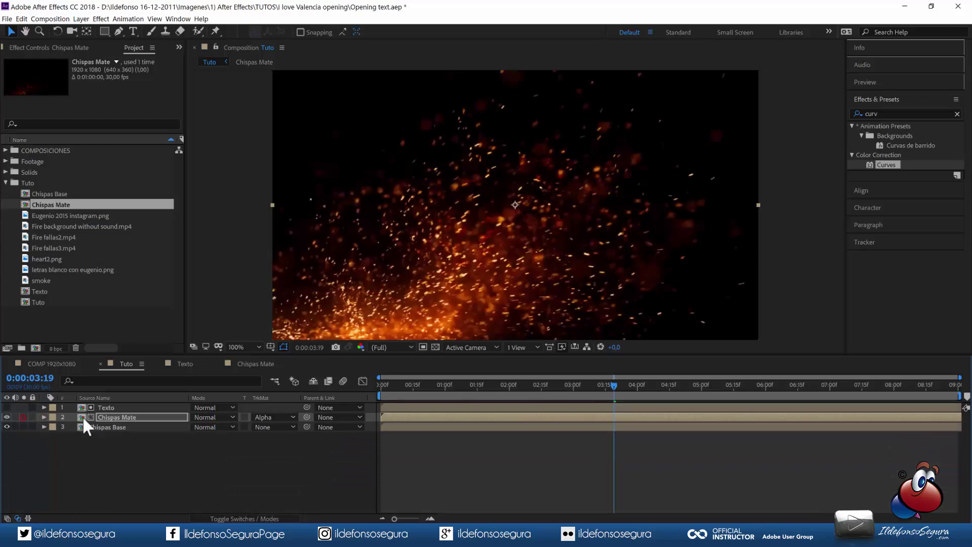
- Find the Turbulent Displace effect by searching for "turbu" and apply it to the Texto layer
click(118, 405)
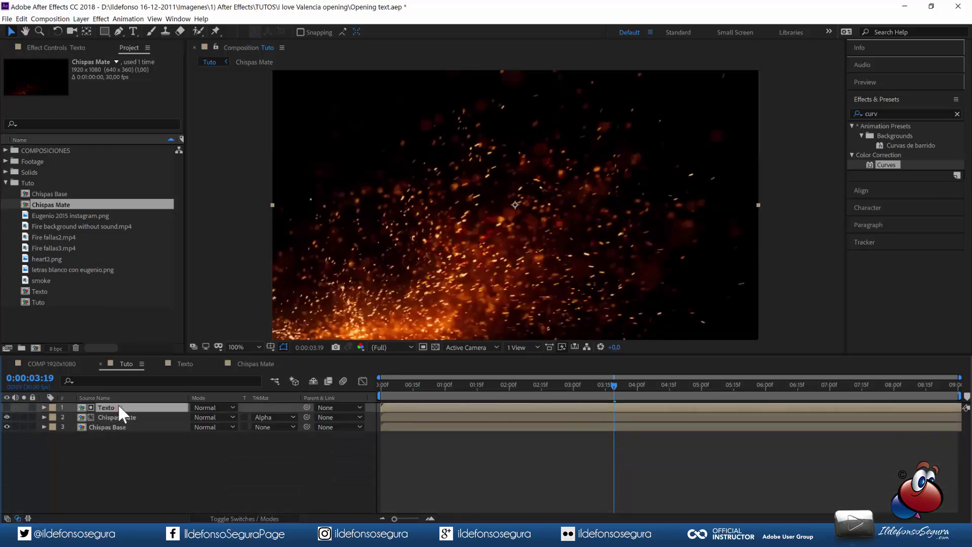
click(69, 46)
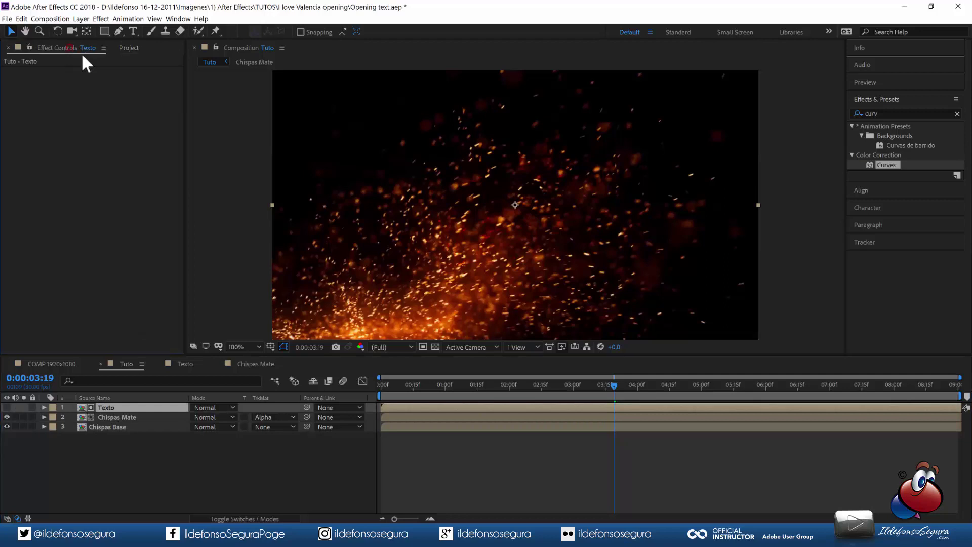
click(891, 113)
text(turbu)
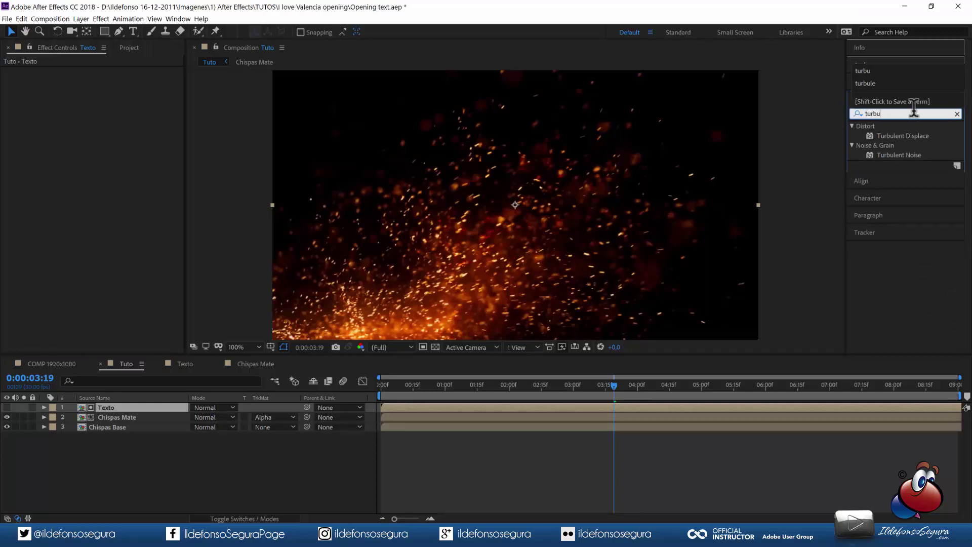
drag(894, 135, 80, 160)
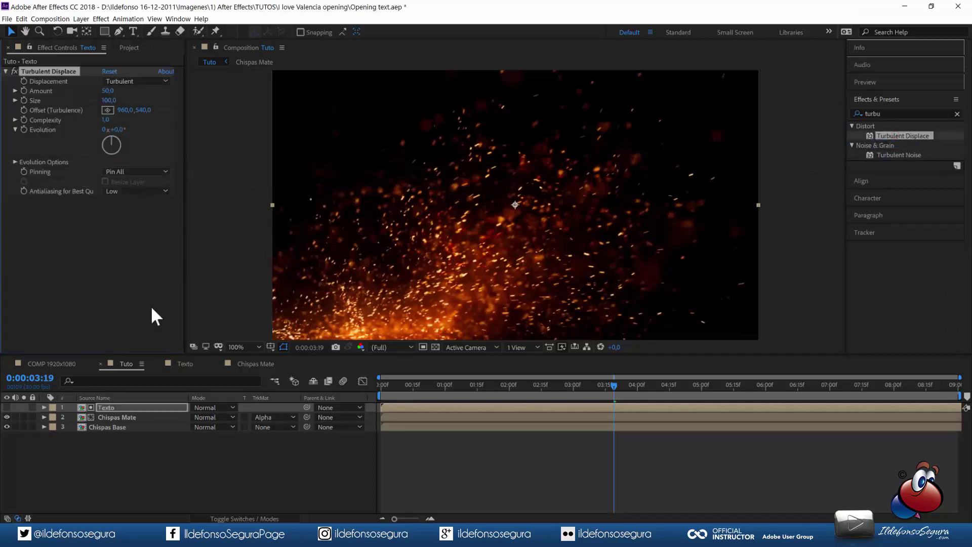
- Make the Texto layer visible and set its Turbulent Displace Amount to 45 and Size to 10
click(6, 408)
click(108, 407)
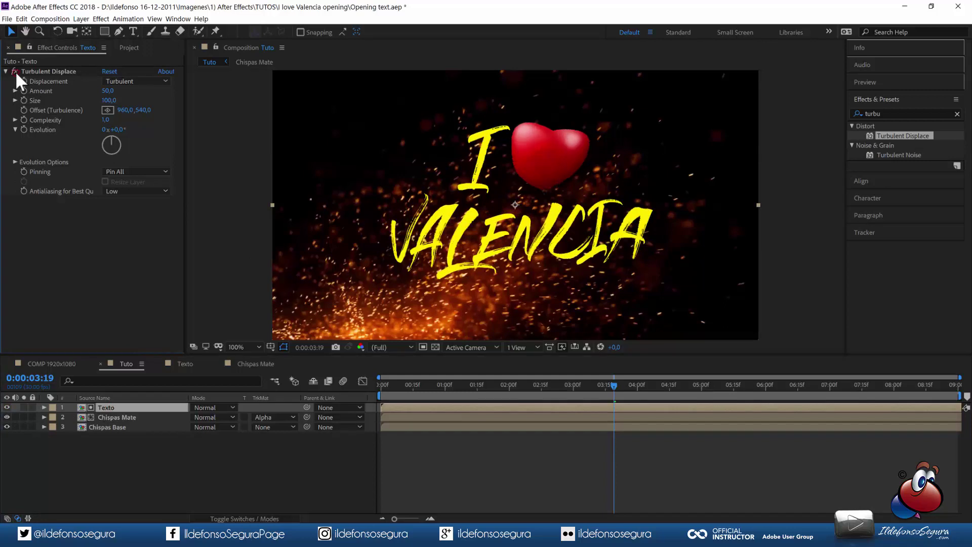
click(109, 92)
text(50)
text(45)
key(Tab)
text(10)
key(Tab)
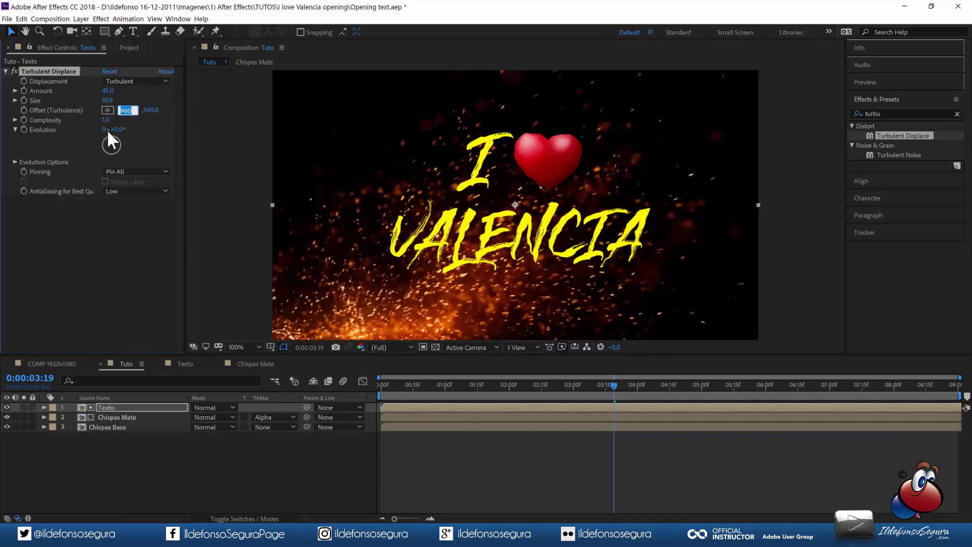
- Add the expression time*150 to the Evolution property of Texto's Turbulent Displace effect
key(alt)
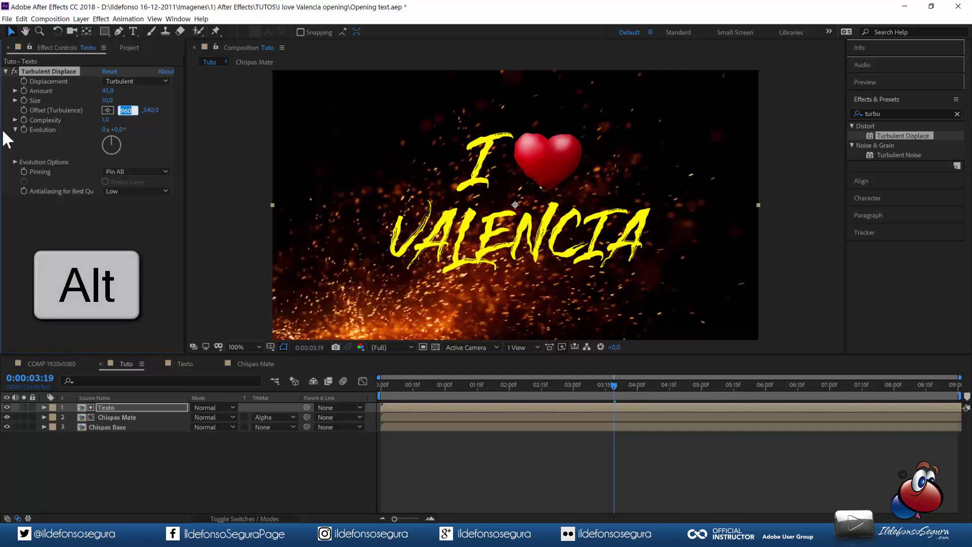
alt+click(23, 127)
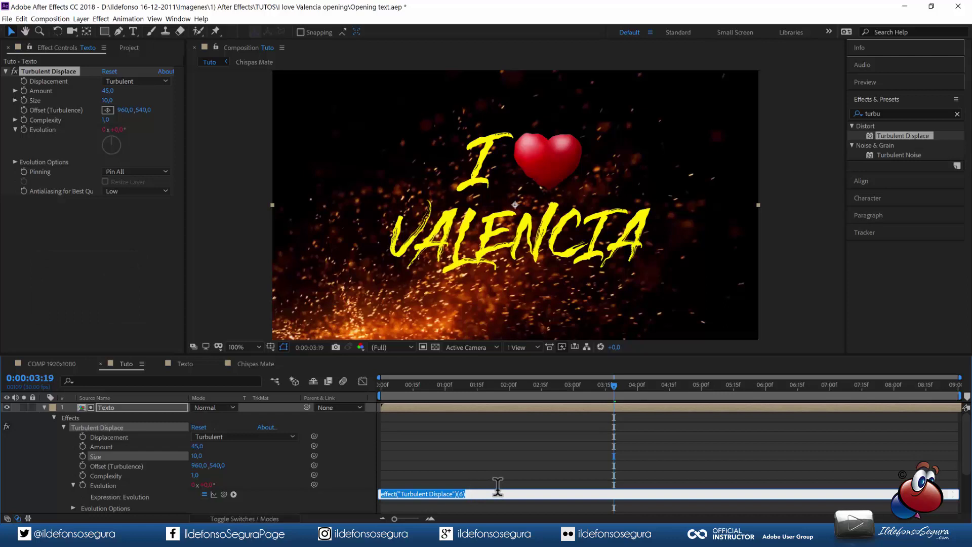
text(time)
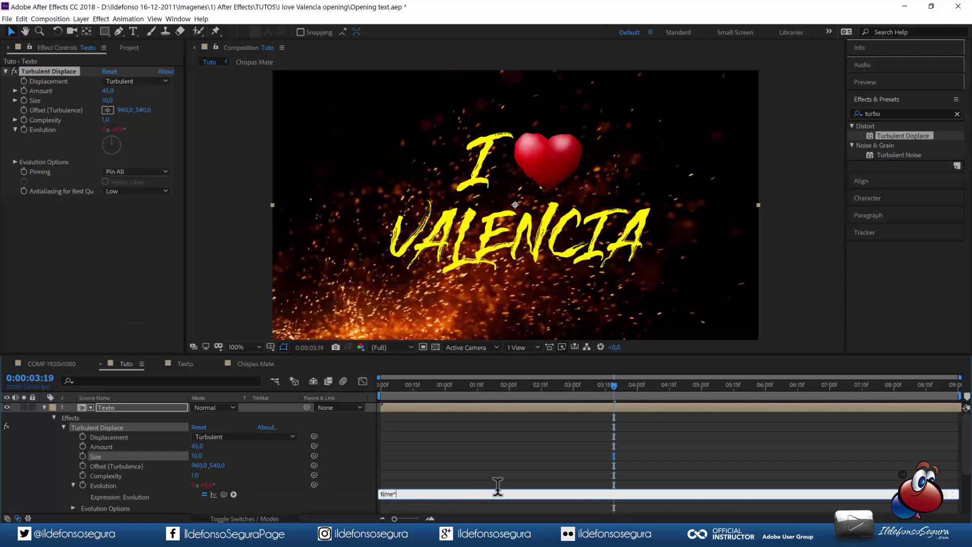
text(*150)
click(479, 460)
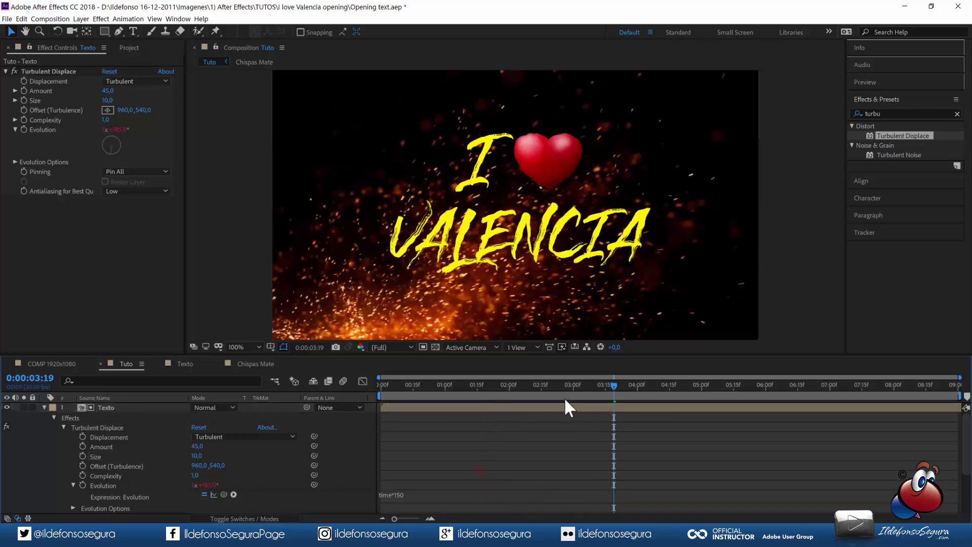
- Play a preview of the soloed Texto layer from the first frame, then stop it and unsolo the layer
drag(591, 384, 359, 378)
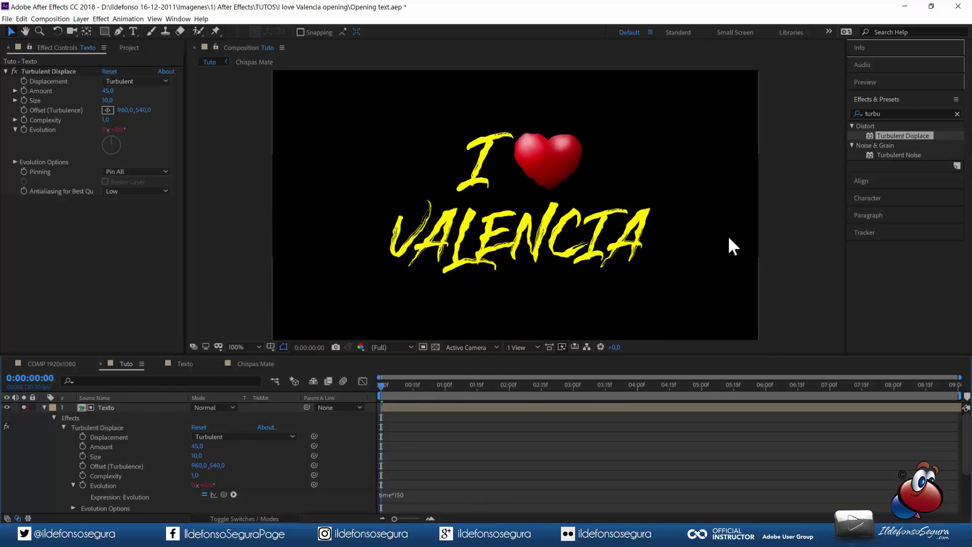
click(888, 83)
click(904, 98)
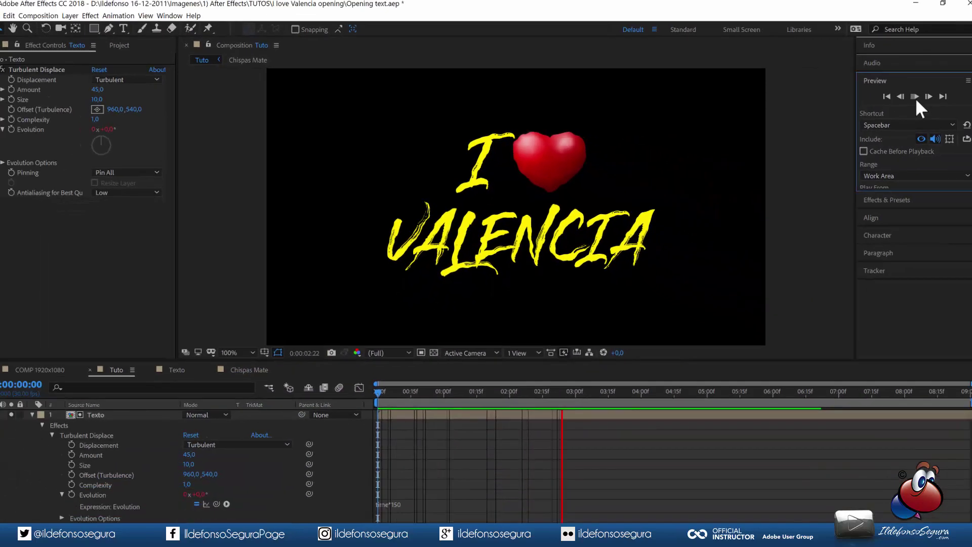
click(904, 97)
click(23, 408)
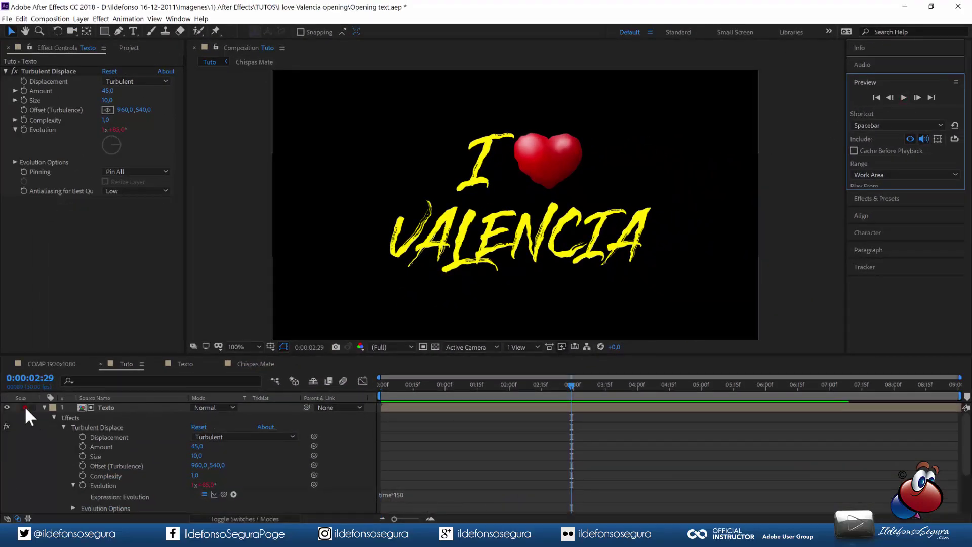
click(104, 408)
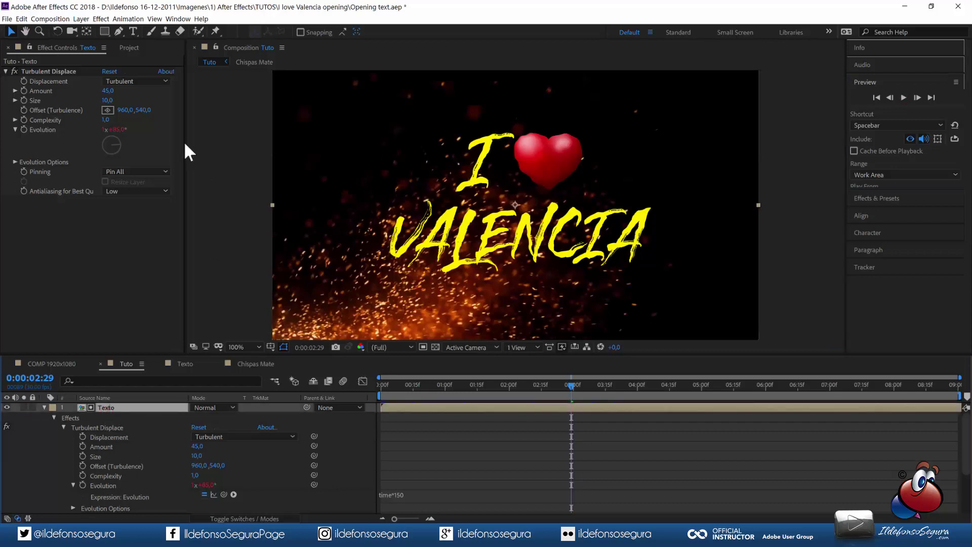
click(129, 81)
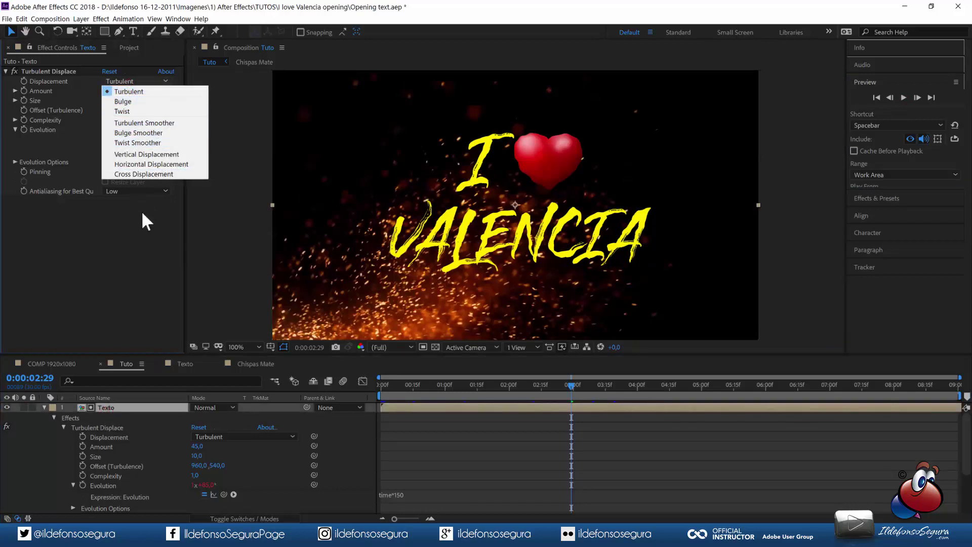
click(134, 224)
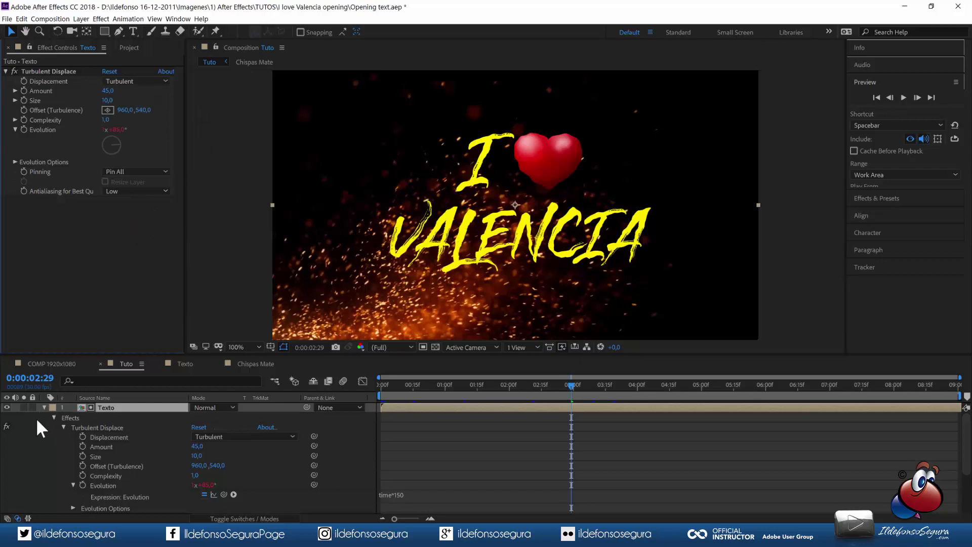
- Hide the Texto layer, check the matted sparks up to 0:00:03:00, and collapse the layer's properties
click(7, 407)
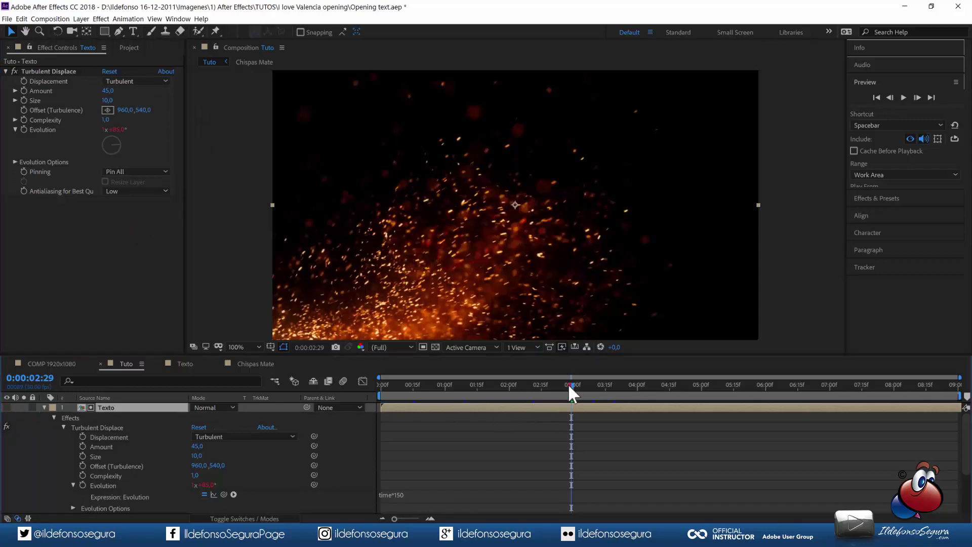
drag(567, 384, 572, 341)
click(44, 407)
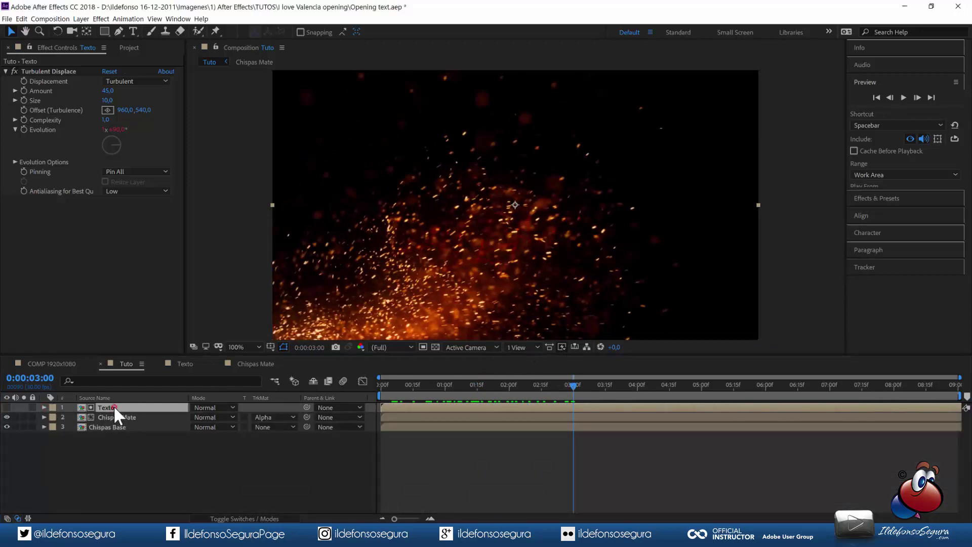
- Duplicate the Texto layer and make the upper copy visible
key(ctrl+d)
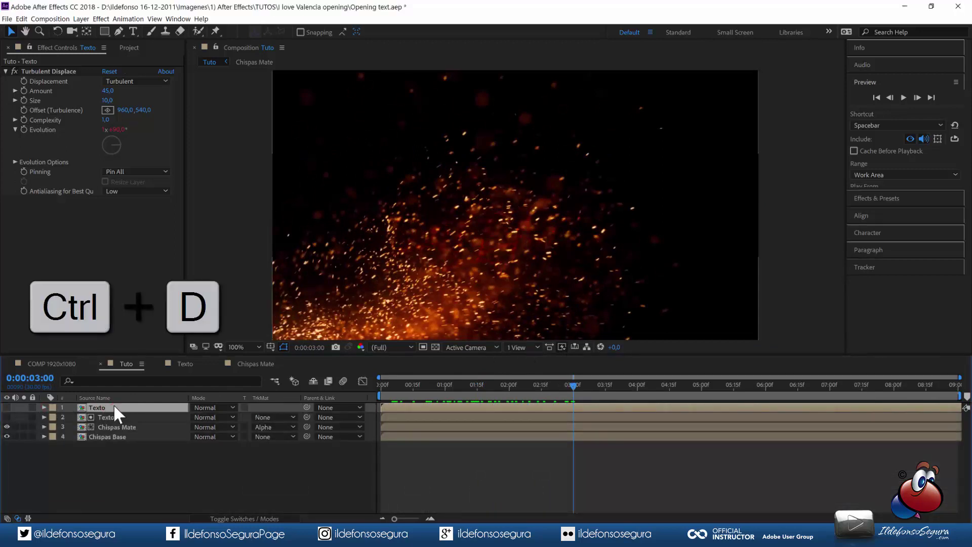
click(7, 407)
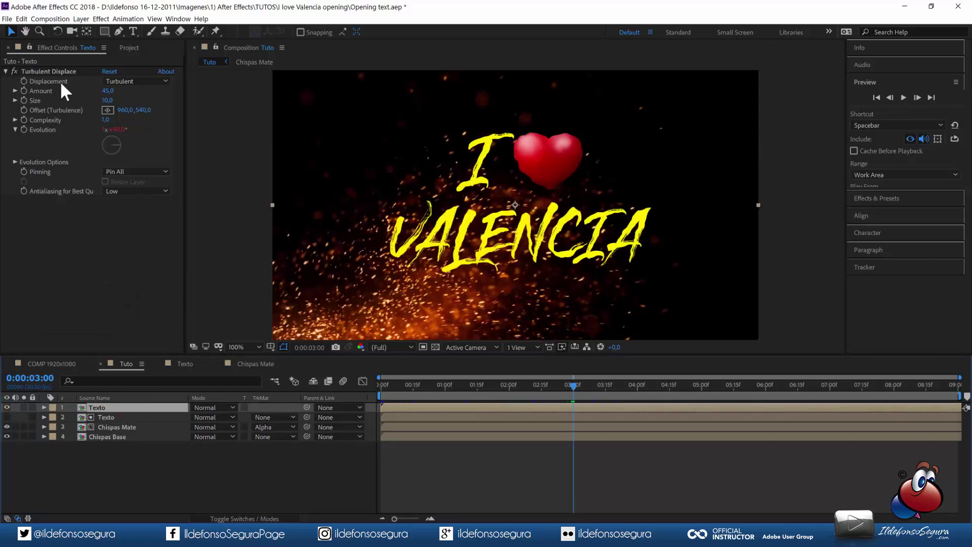
- Search the effects for "glow" and apply the Stylize Glow effect to the top Texto layer below Turbulent Displace
click(891, 195)
double_click(890, 114)
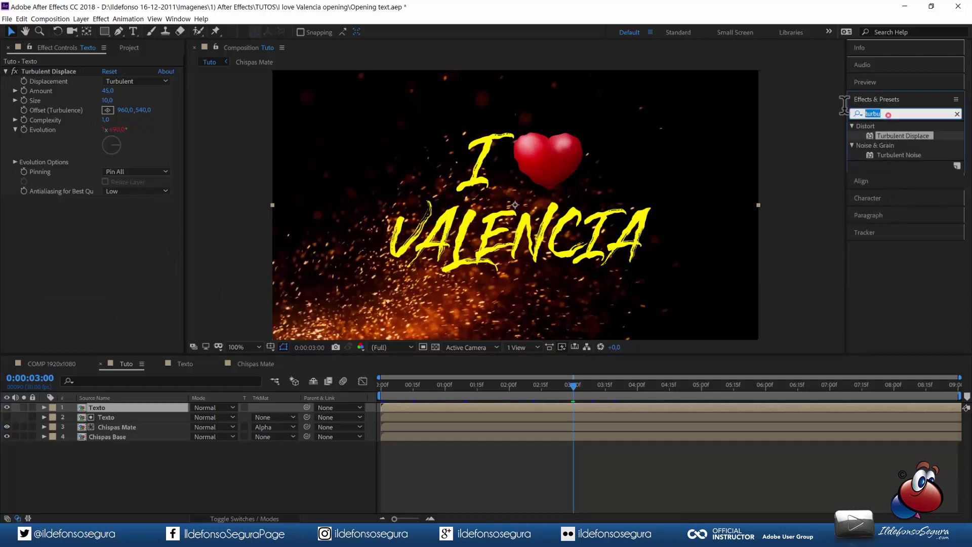
text(go)
key(BackSpace)
text(low)
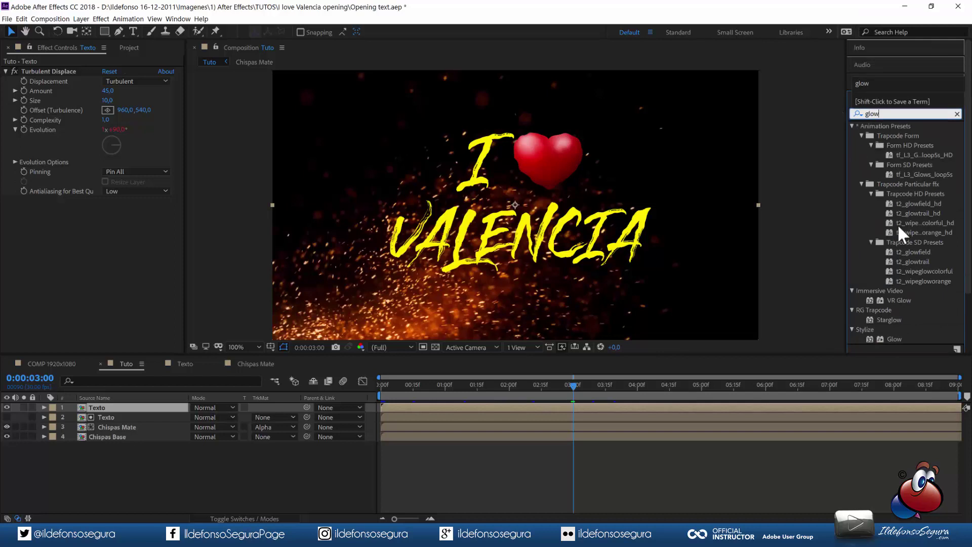
drag(898, 336, 64, 239)
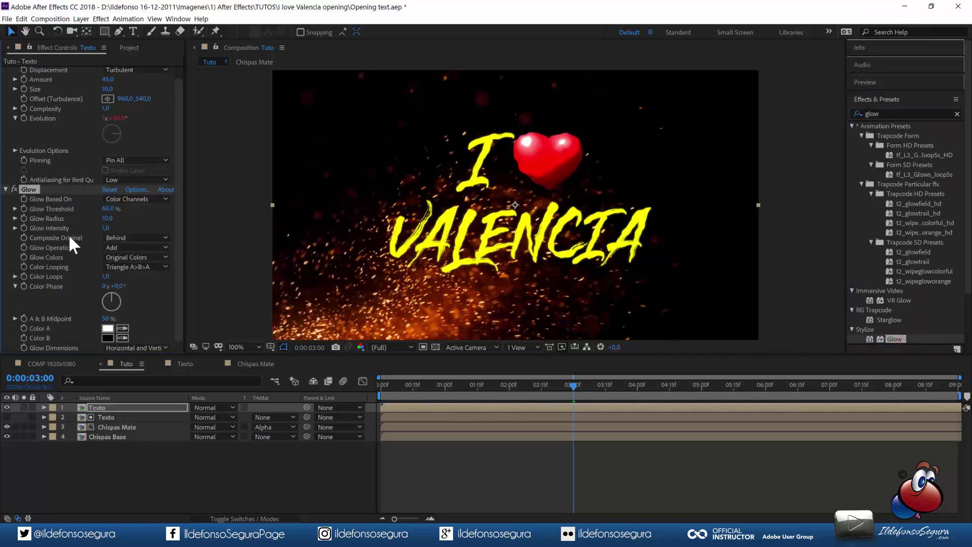
- Set the Glow effect's threshold to 14%, radius to 50 and intensity to 1,1
click(108, 209)
text(14)
key(Tab)
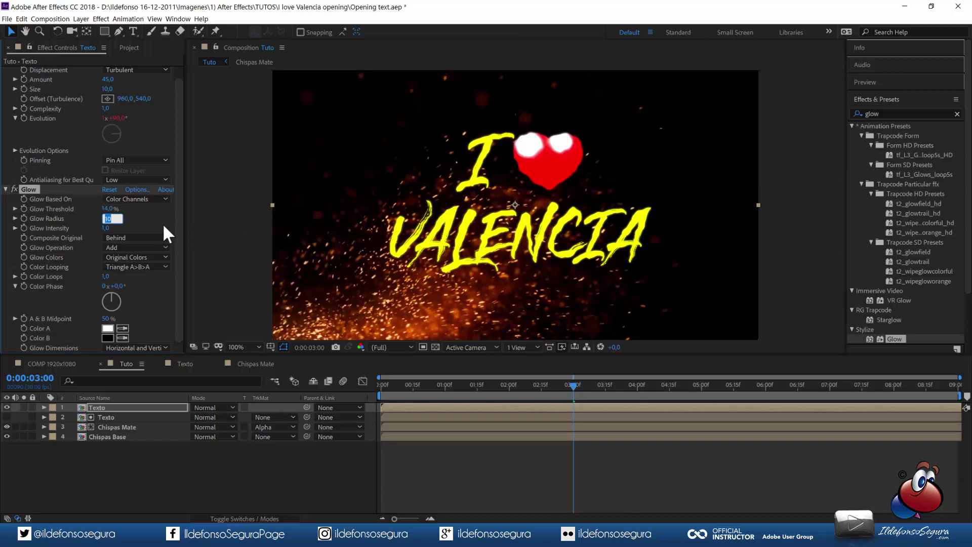
text(50)
key(Return)
key(Caps_Lock)
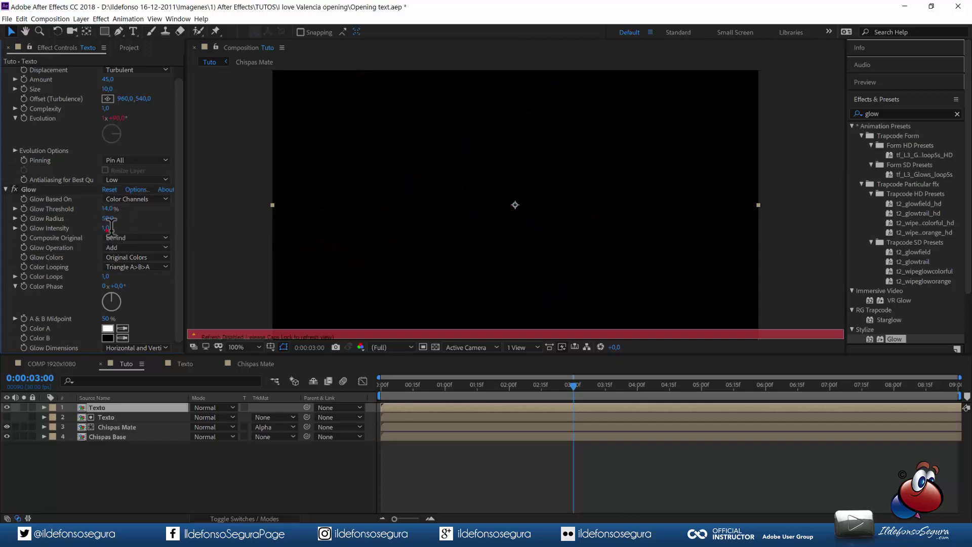
click(111, 228)
key(Caps_Lock)
key(Return)
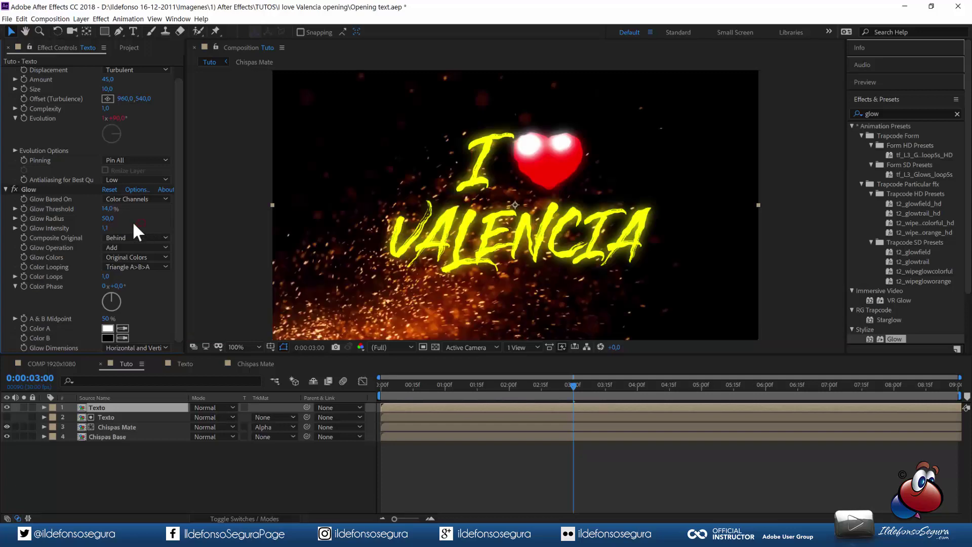
- Duplicate the Glow effect and set the copy's threshold to 7%, radius to 160 and intensity to 0,1
click(15, 187)
click(16, 188)
click(33, 190)
key(ctrl+d)
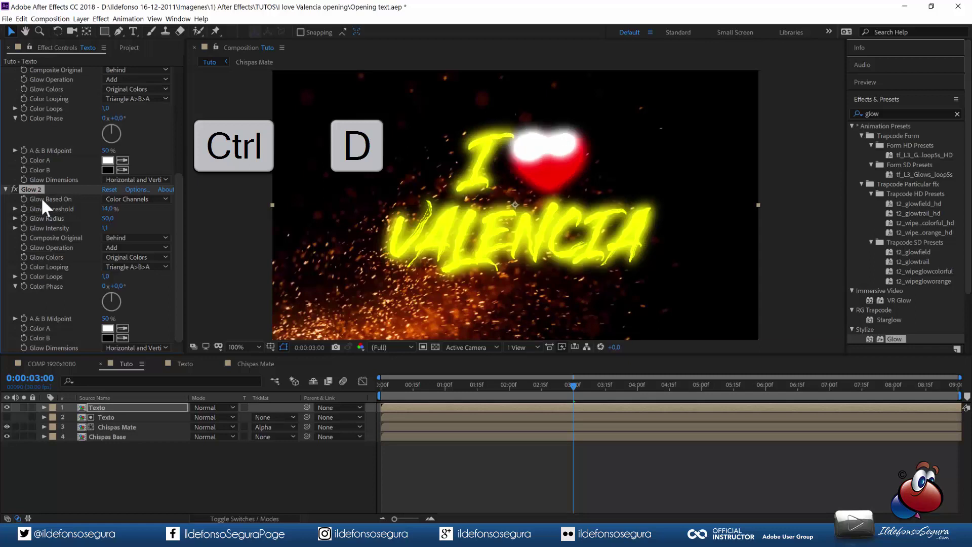
click(108, 210)
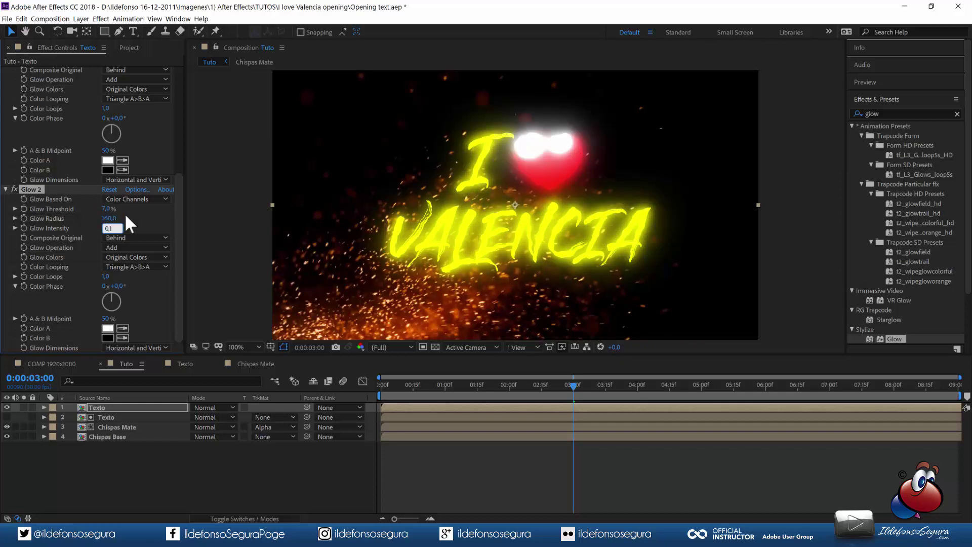
key(Return)
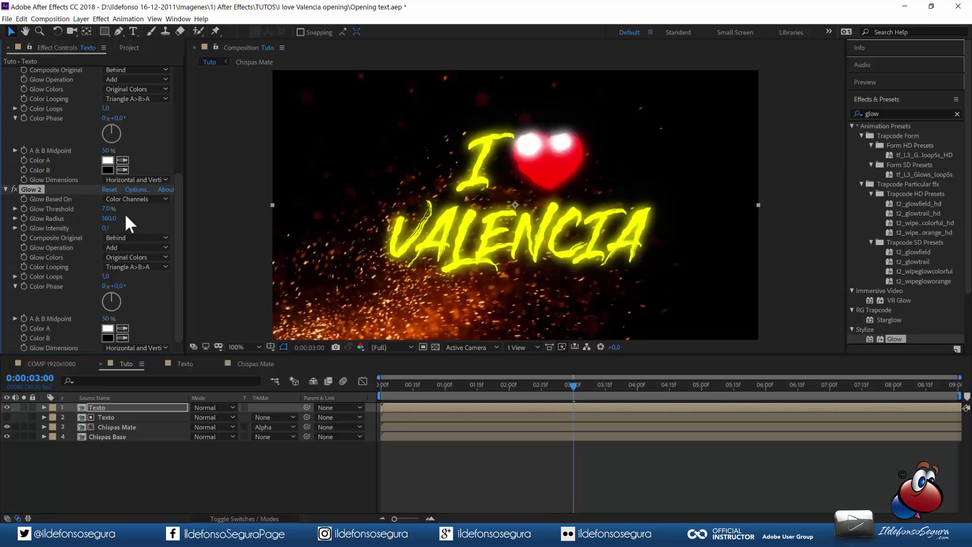
- Compare the lettering with Glow 2 switched off and on again, and review both glows' settings
click(14, 188)
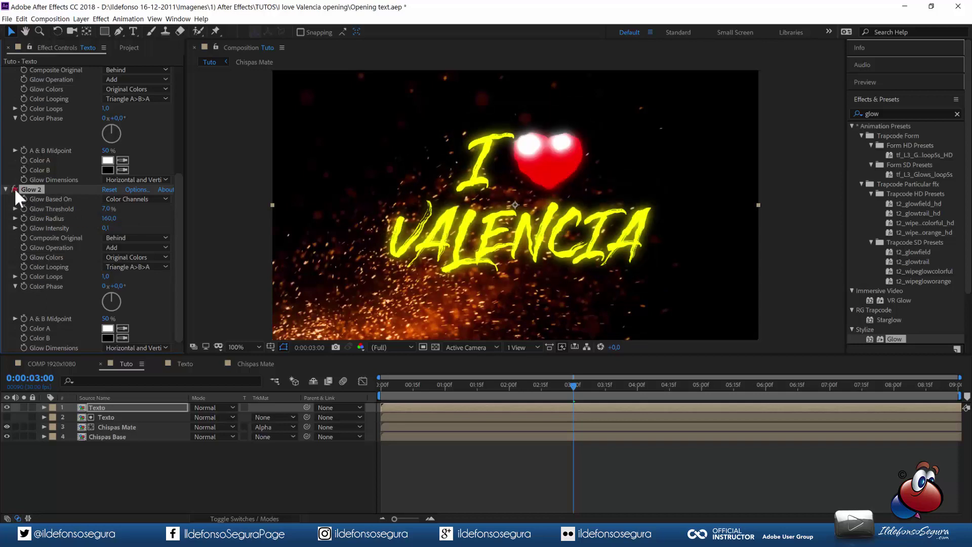
click(14, 188)
scroll(10, 141, up, 3)
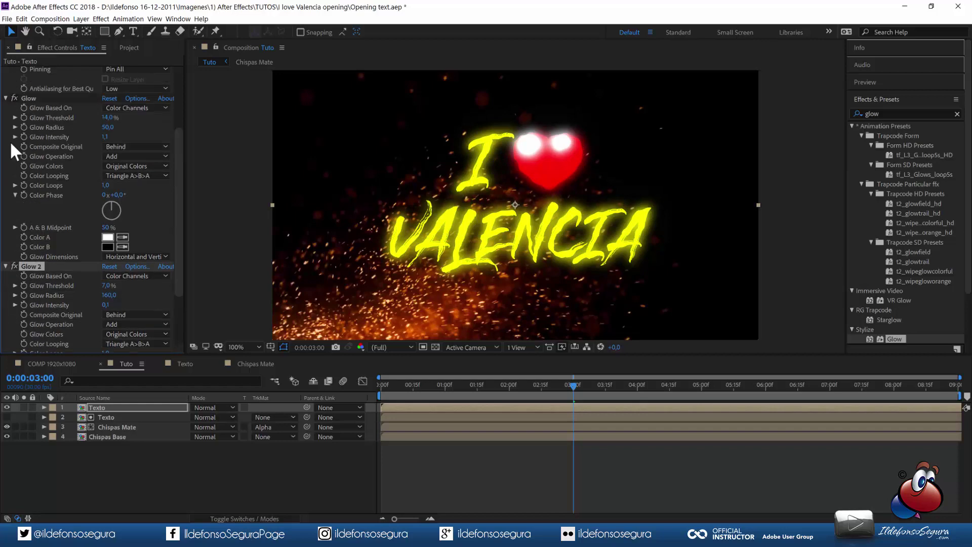
scroll(10, 140, down, 3)
- Set the top Texto layer's blending mode to Soft Light and add Drop Shadow, Outer Glow, Inner Glow and Stroke layer styles
click(218, 408)
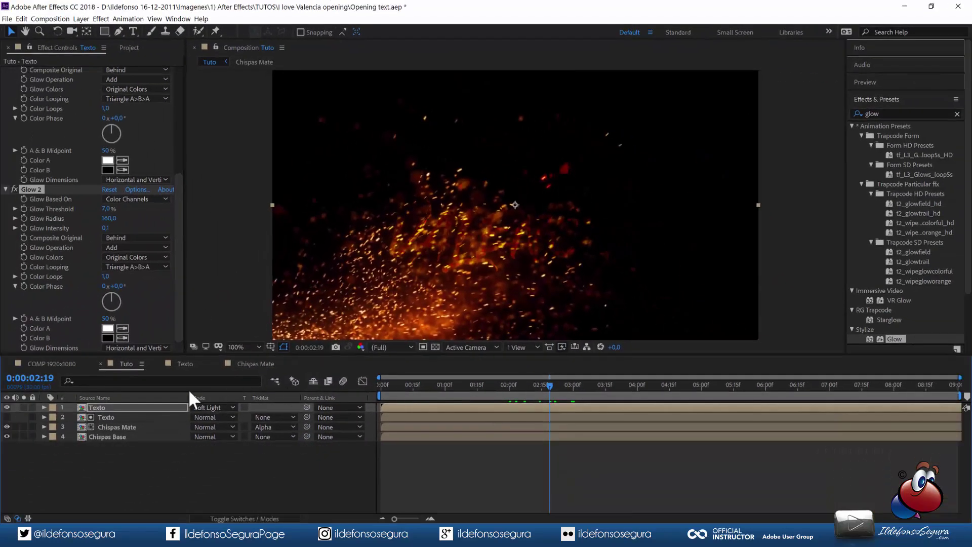
right_click(161, 404)
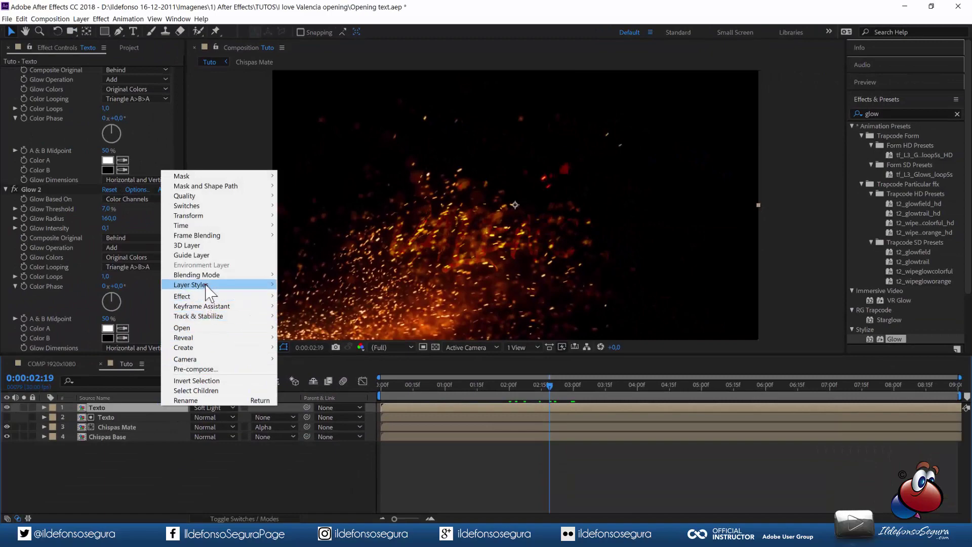
mouse_move(207, 286)
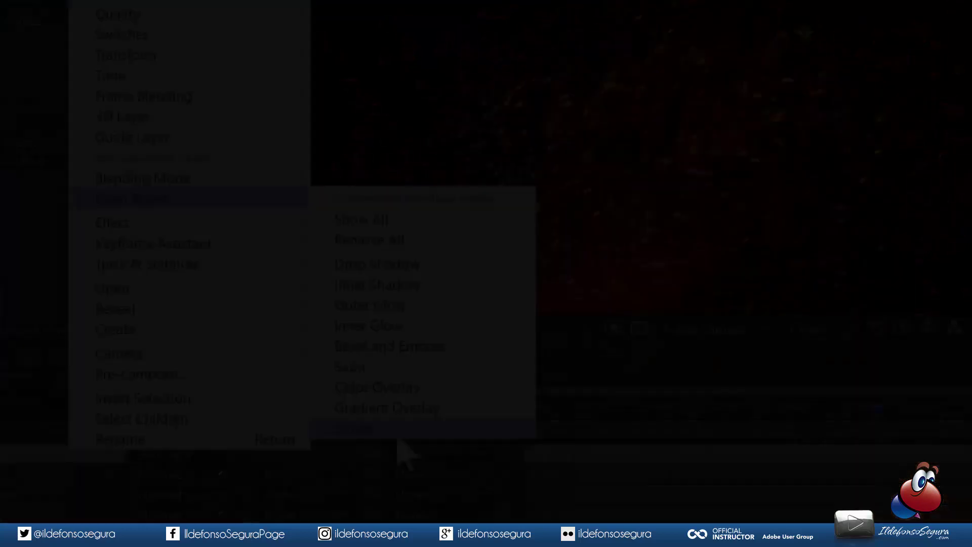
click(397, 434)
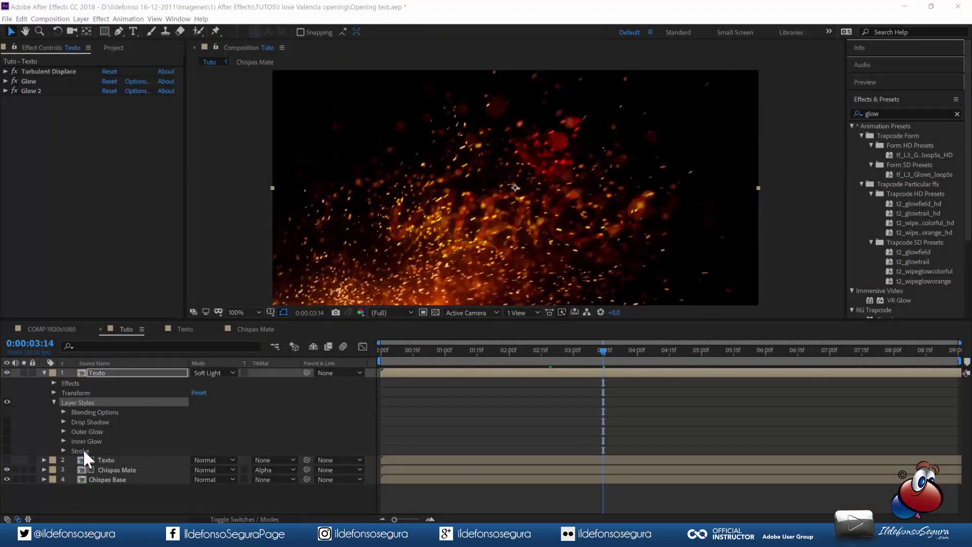
- Enable the Drop Shadow style on the top Texto layer and review its settings
click(7, 422)
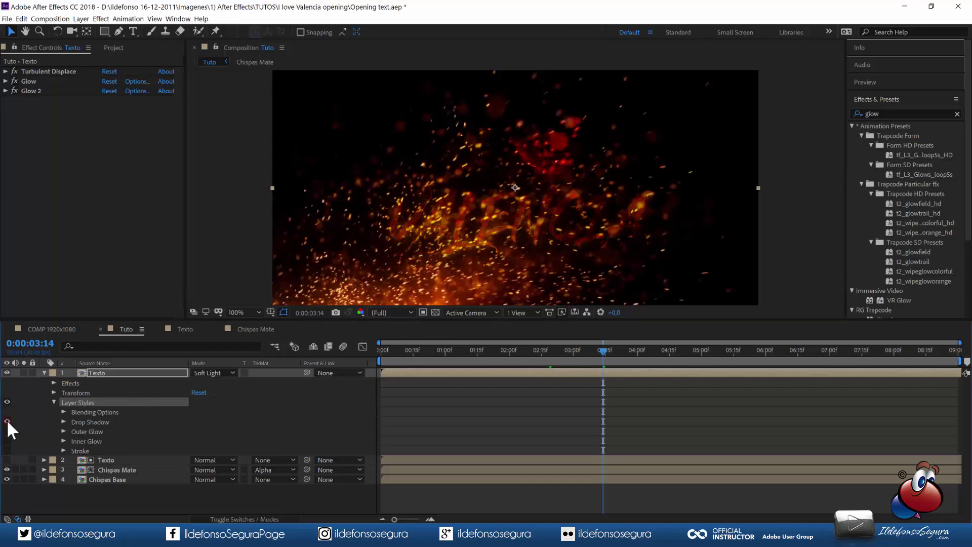
click(64, 421)
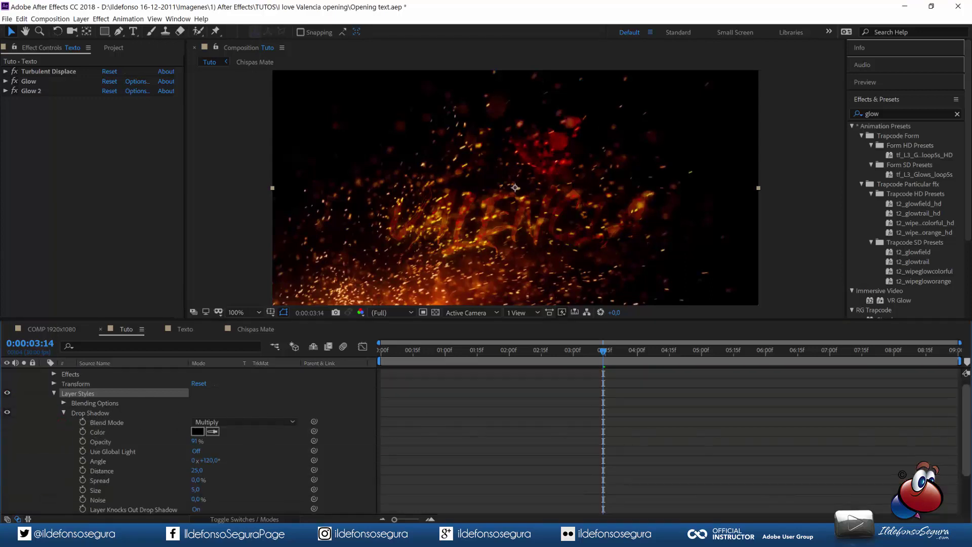
drag(969, 413, 969, 429)
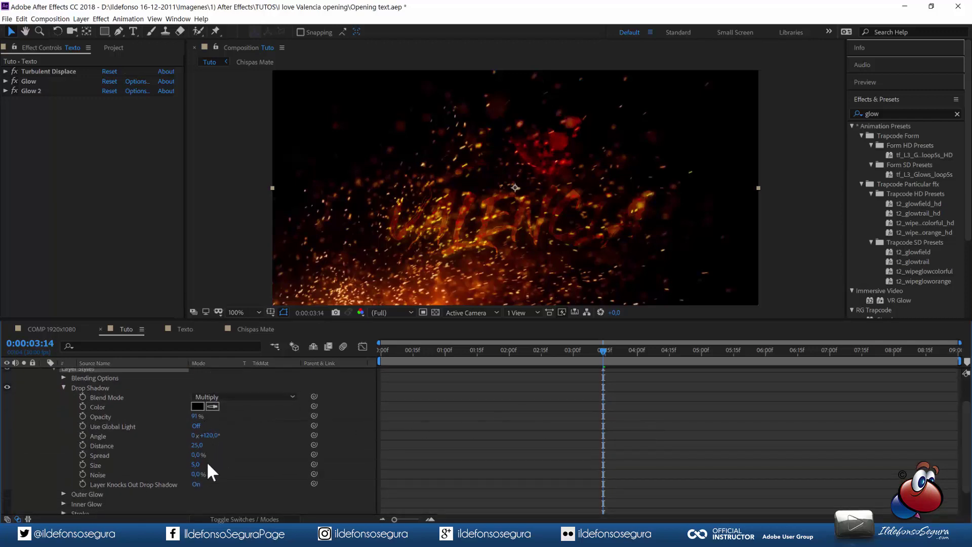
click(64, 387)
- Review the Outer Glow style's settings and its color on the top Texto layer
click(64, 431)
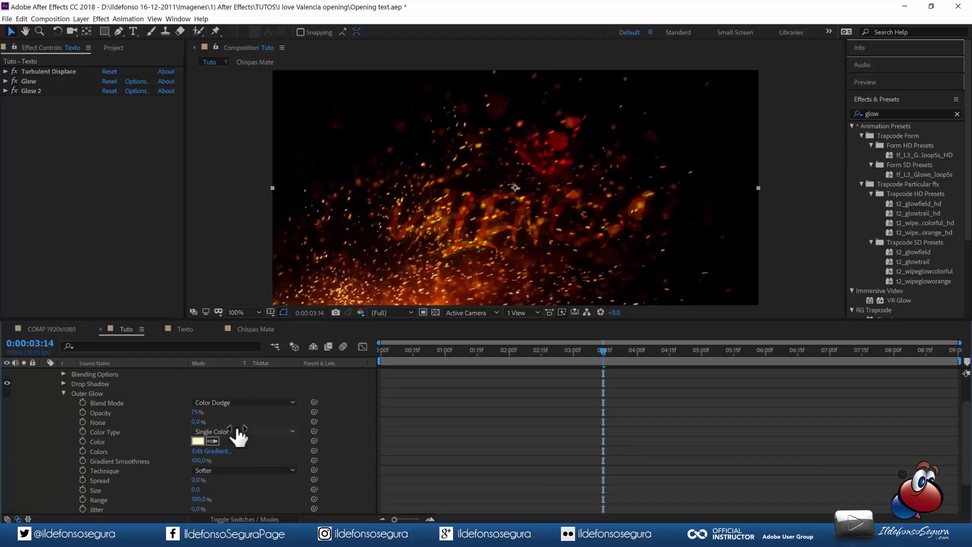
click(197, 441)
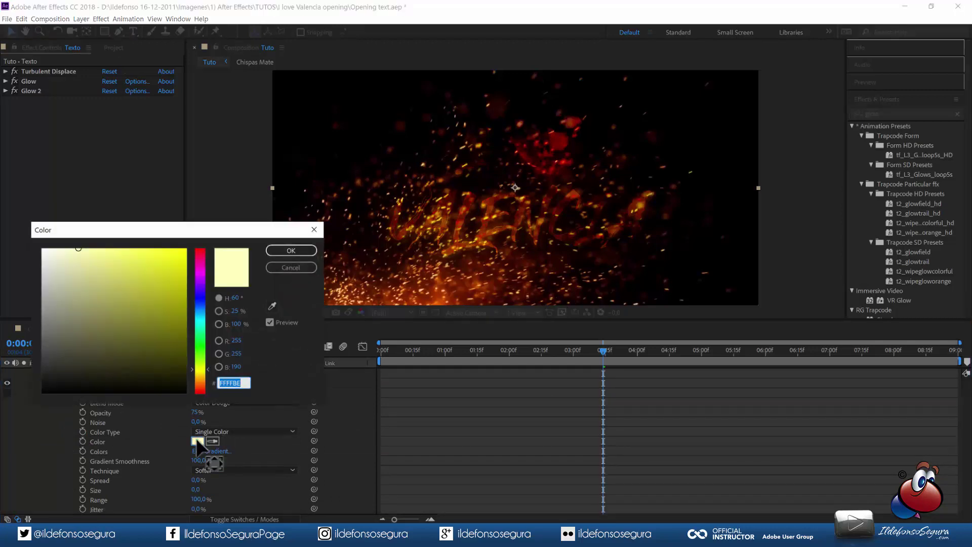
click(299, 253)
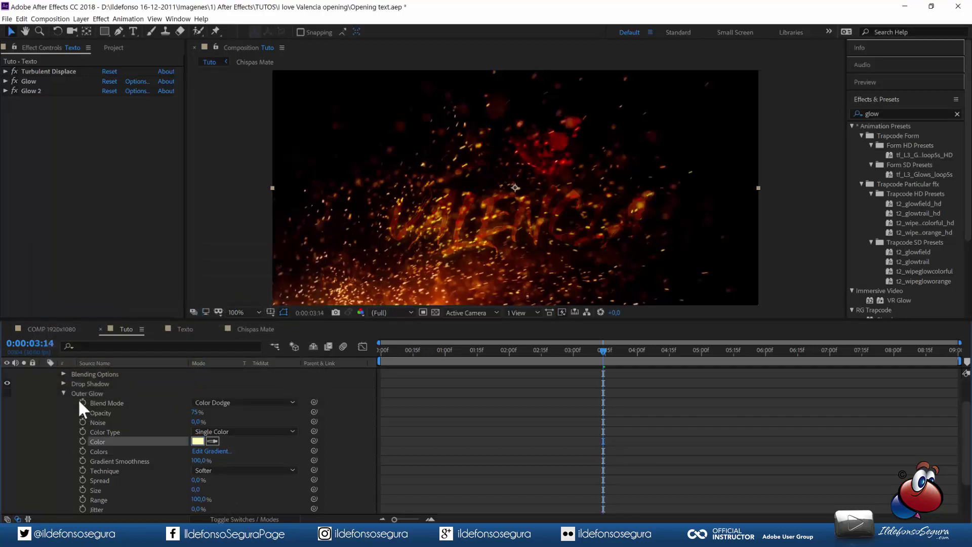
click(64, 393)
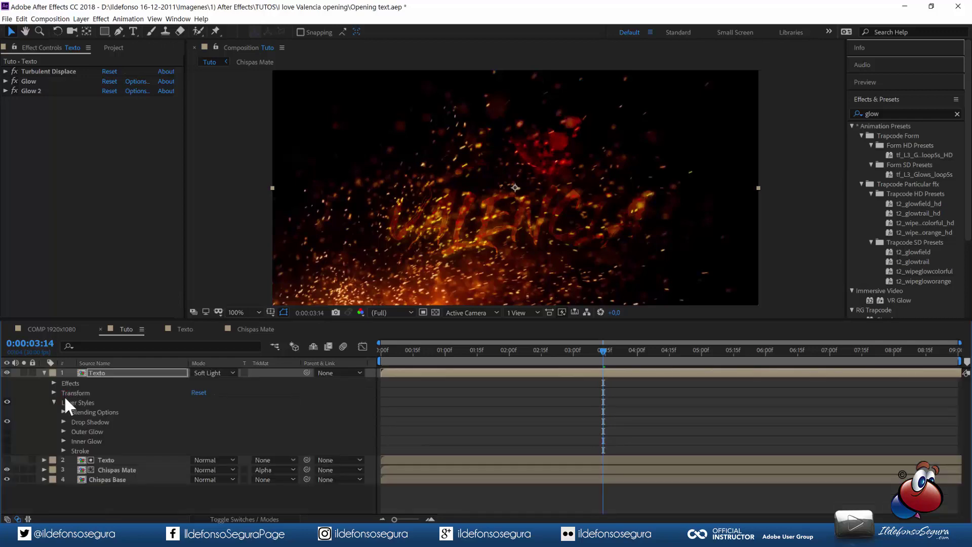
- Enable the Outer Glow and Inner Glow styles, and check the Inner Glow's settings and color
click(7, 440)
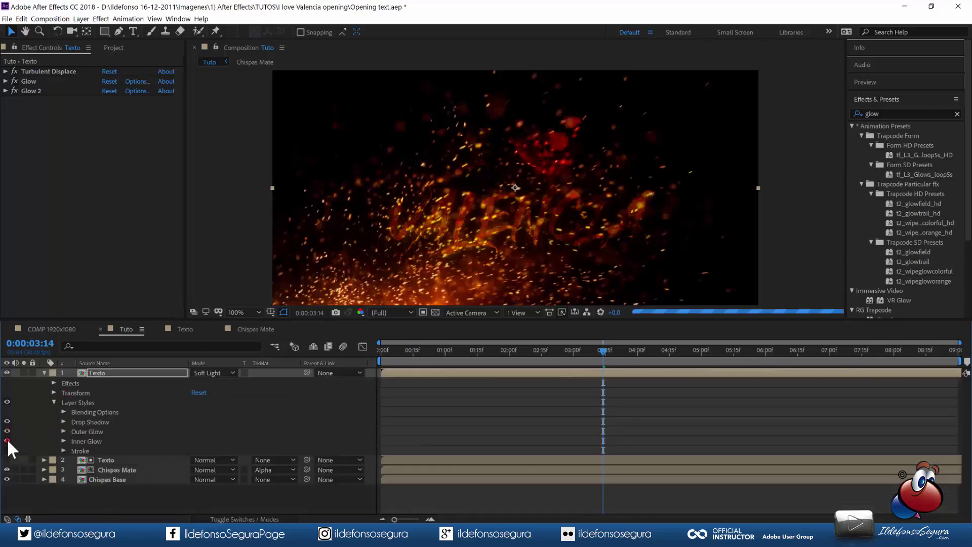
click(64, 441)
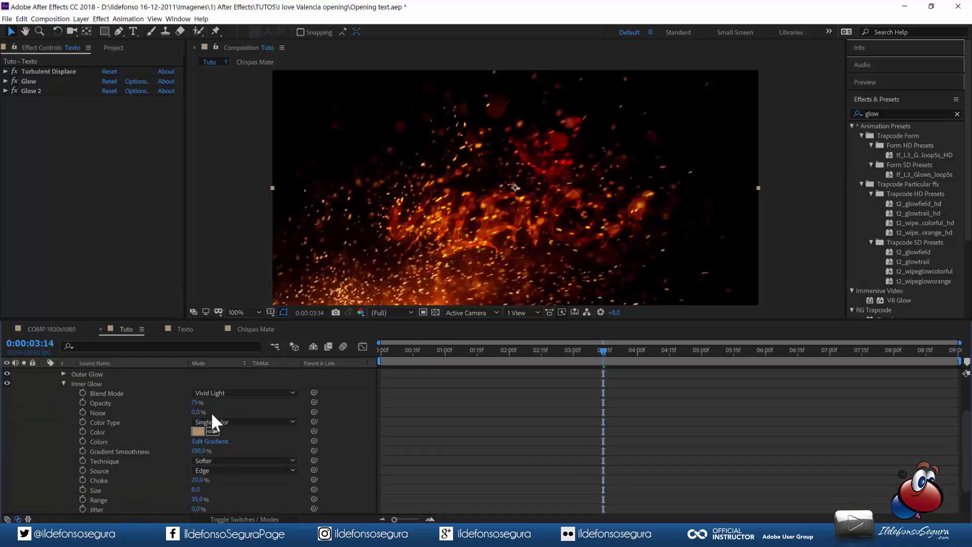
click(199, 431)
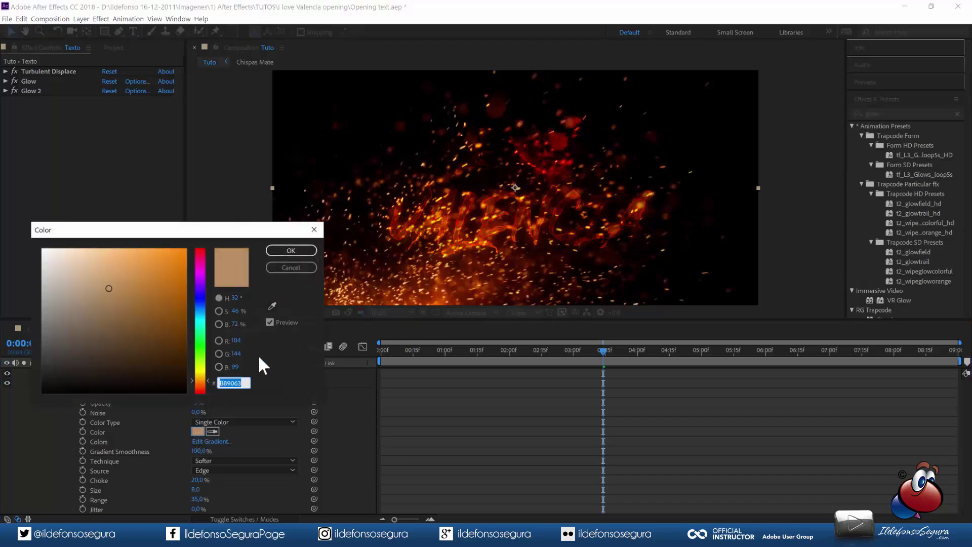
click(292, 252)
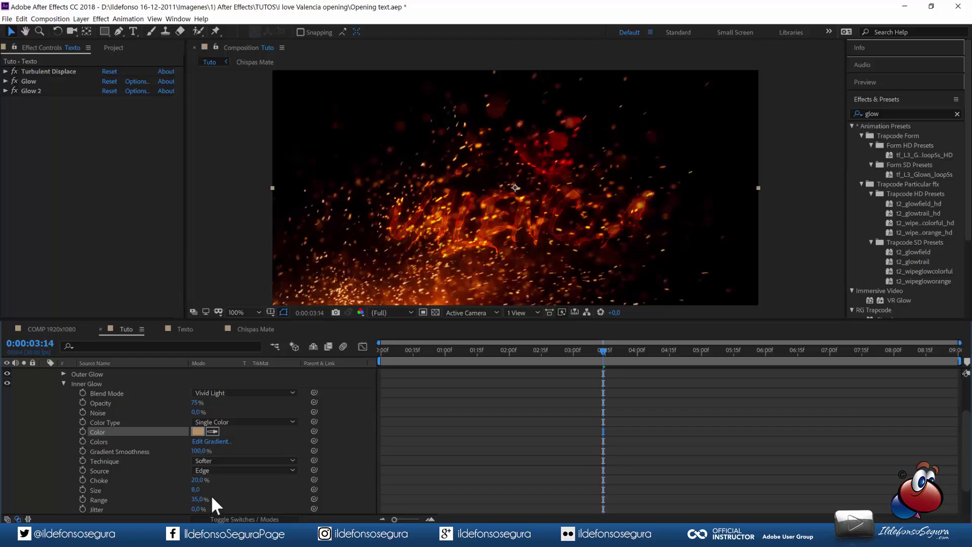
click(64, 383)
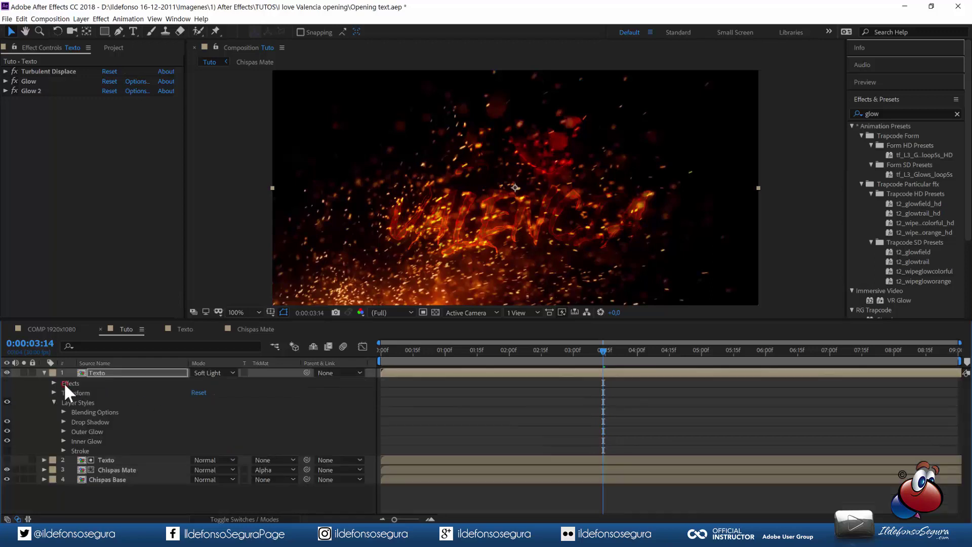
- Enable the Stroke style on the top Texto layer and review its settings
click(7, 450)
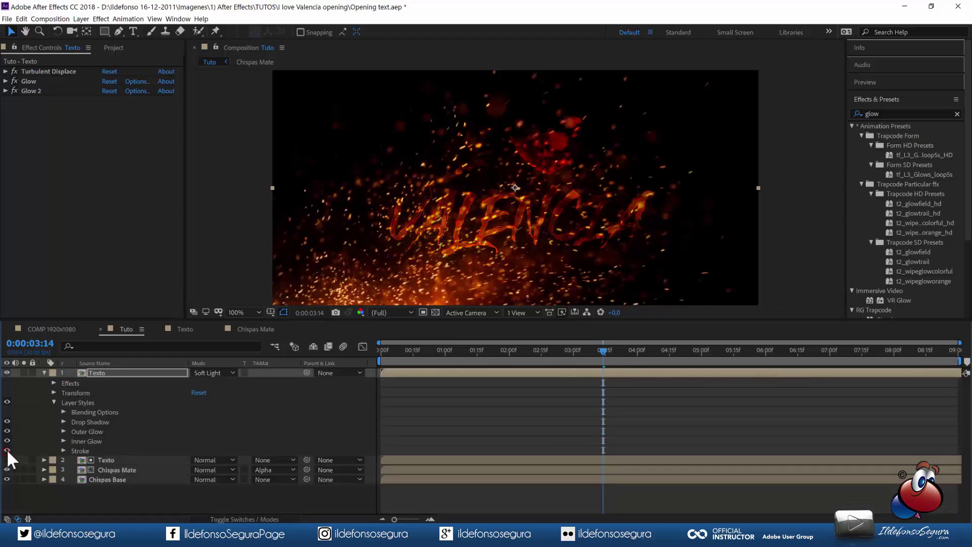
click(77, 450)
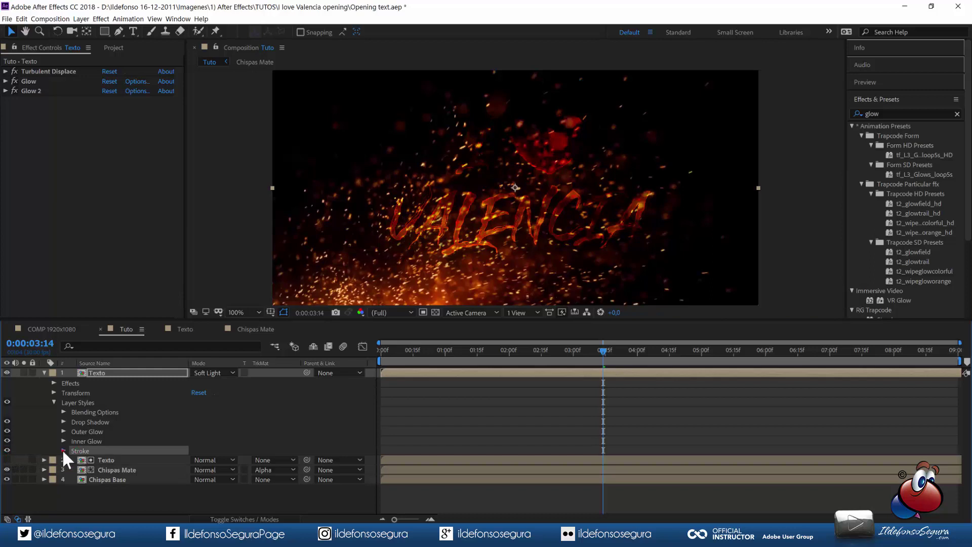
click(61, 449)
scroll(117, 431, down, 1)
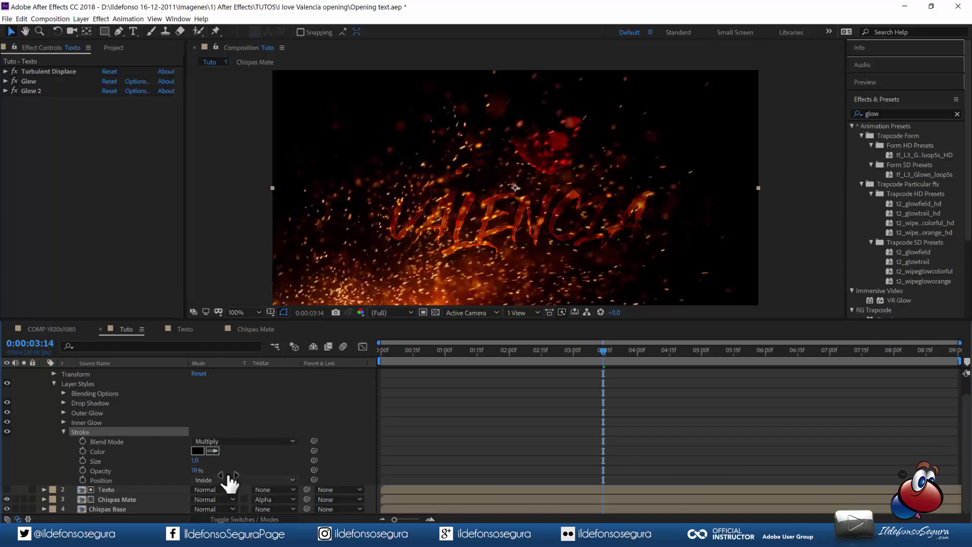
click(61, 432)
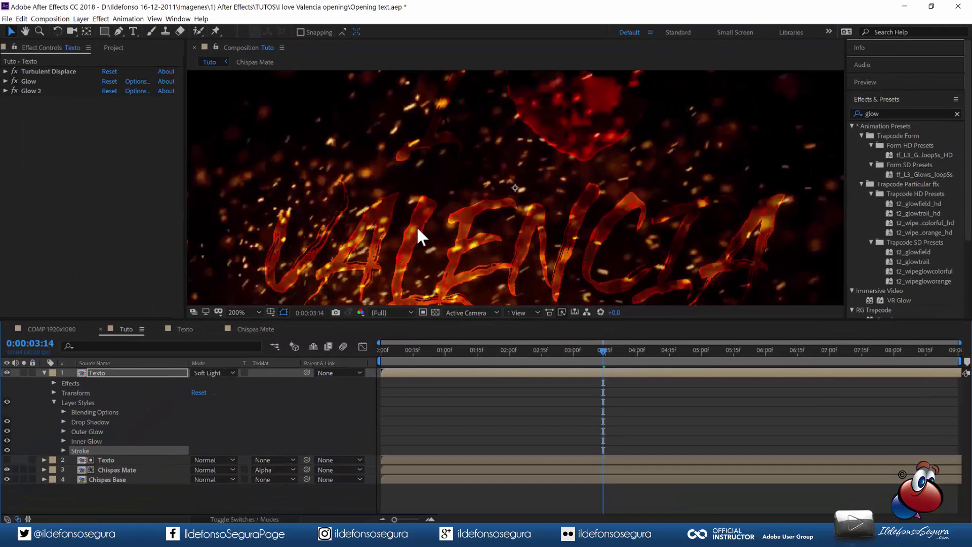
- Play a preview of the Tuto composition from the first frame, then stop it
scroll(417, 228, down, 1)
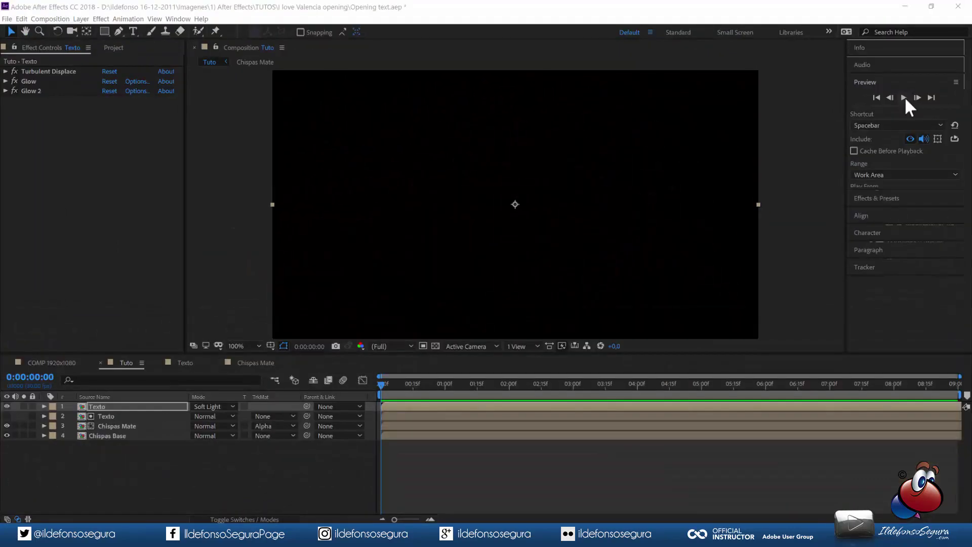
click(965, 92)
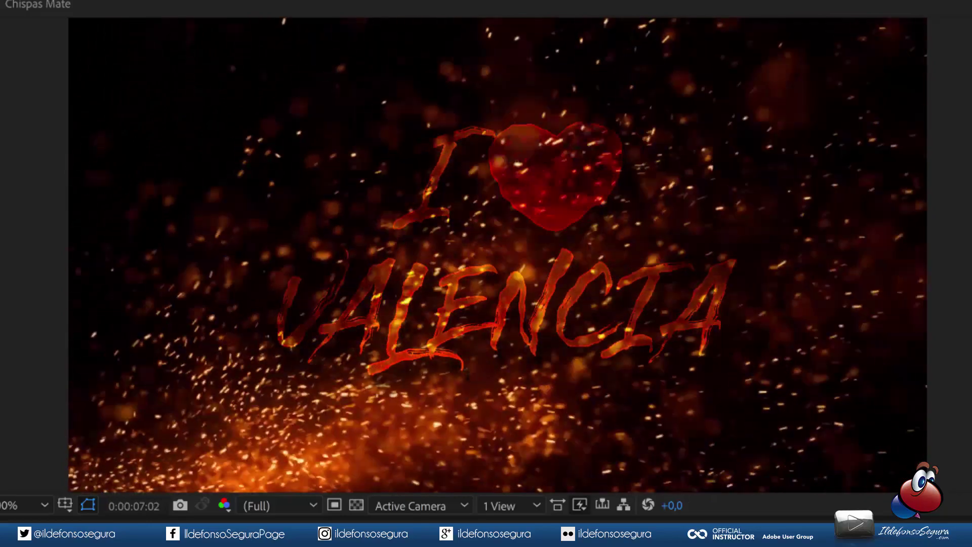
key(space)
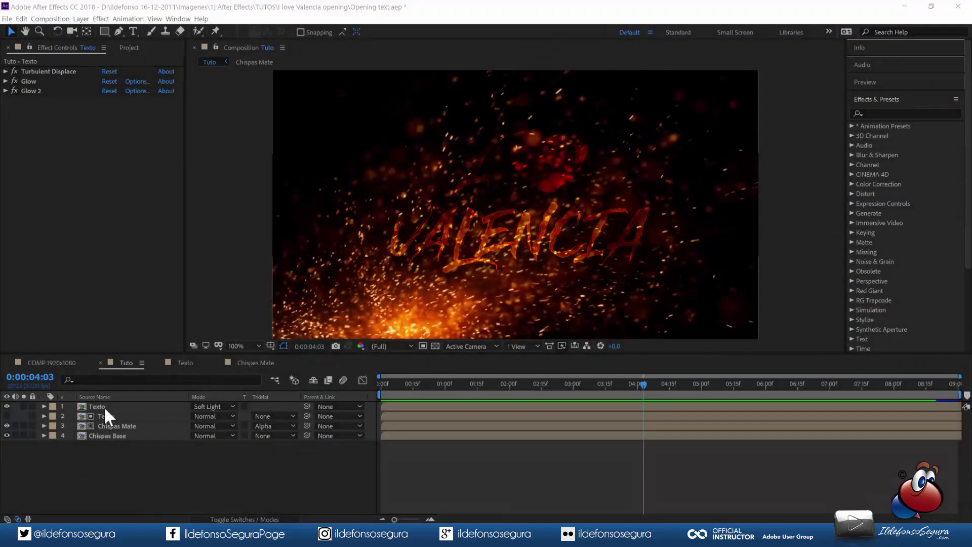
- Duplicate the top Texto layer and delete the copy's glow effects, keeping only Turbulent Displace
click(102, 406)
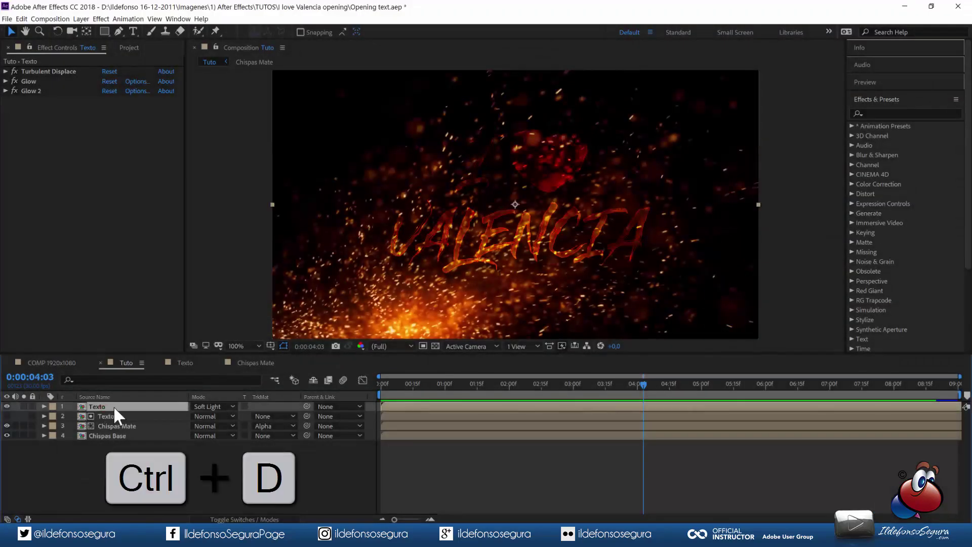
key(ctrl+d)
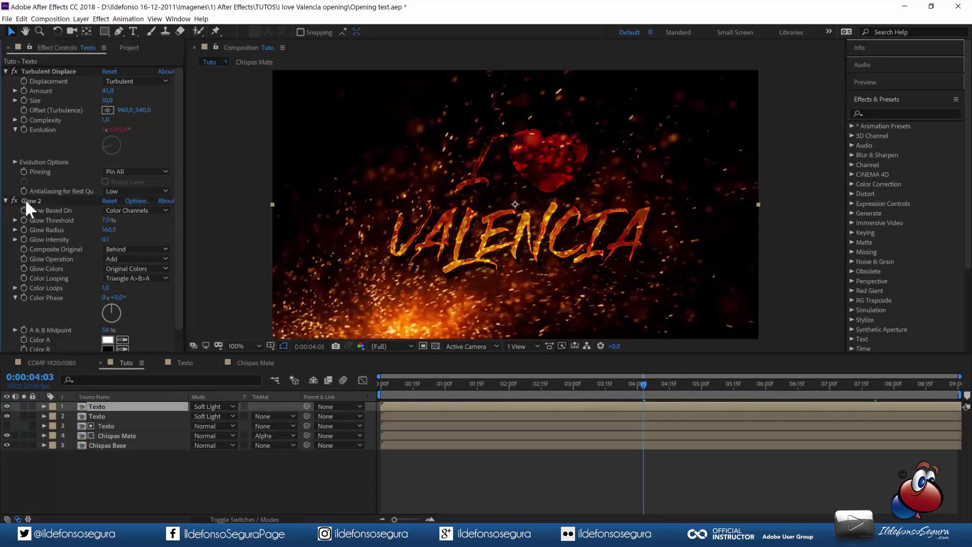
click(25, 200)
key(Delete)
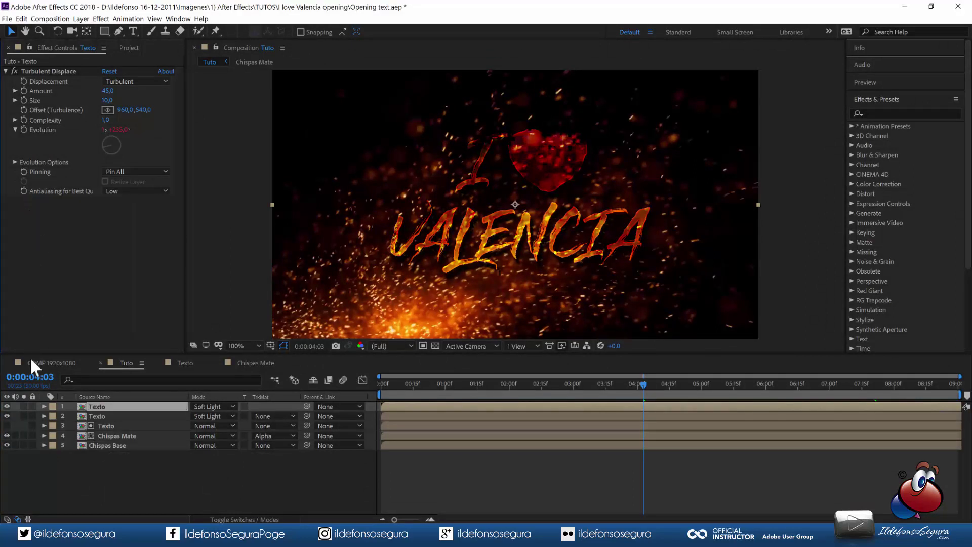
- Solo the duplicated Texto layer and apply Find Edges above Turbulent Displace with Invert enabled
click(24, 406)
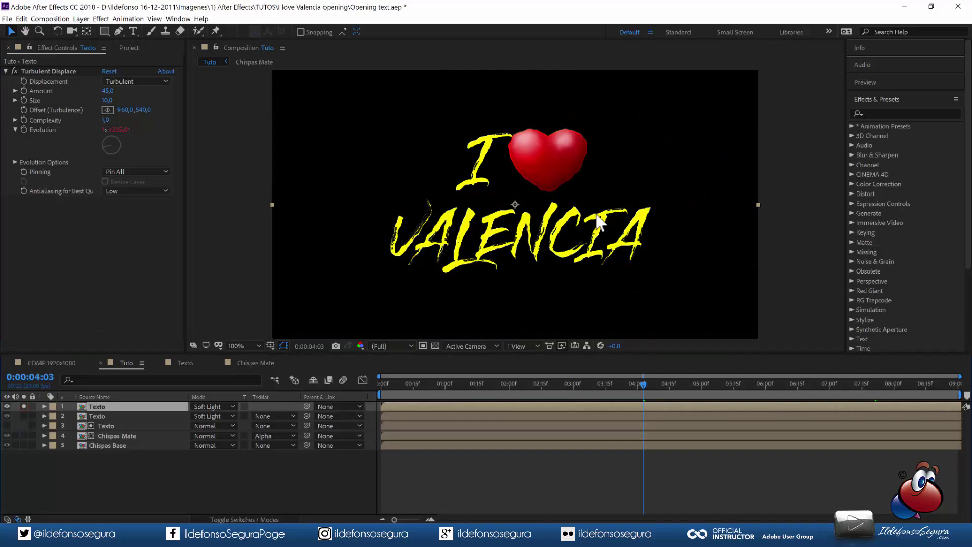
click(6, 71)
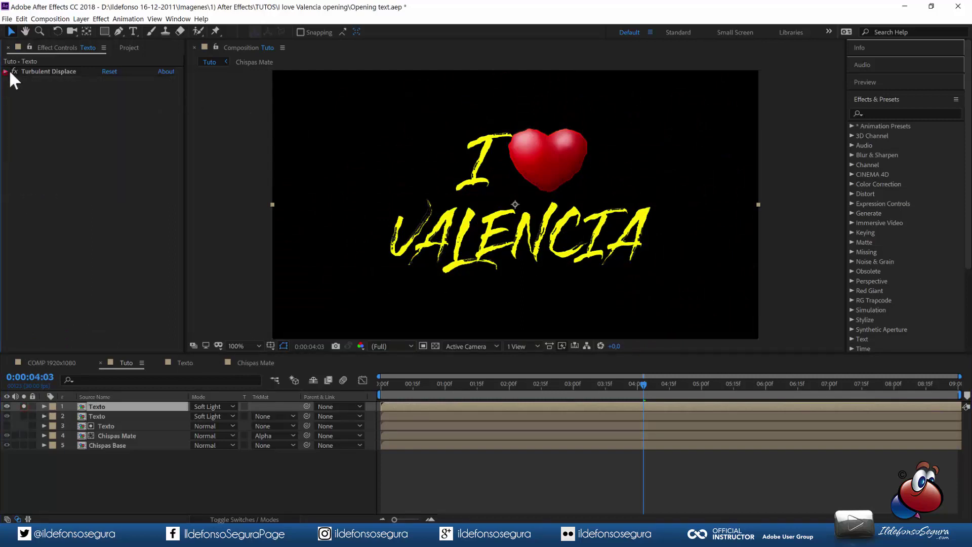
click(882, 113)
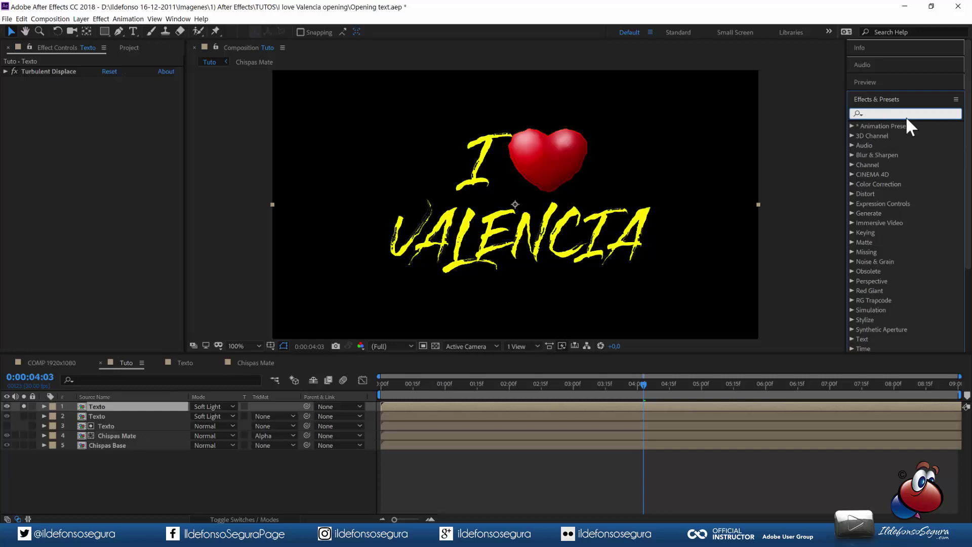
text(find)
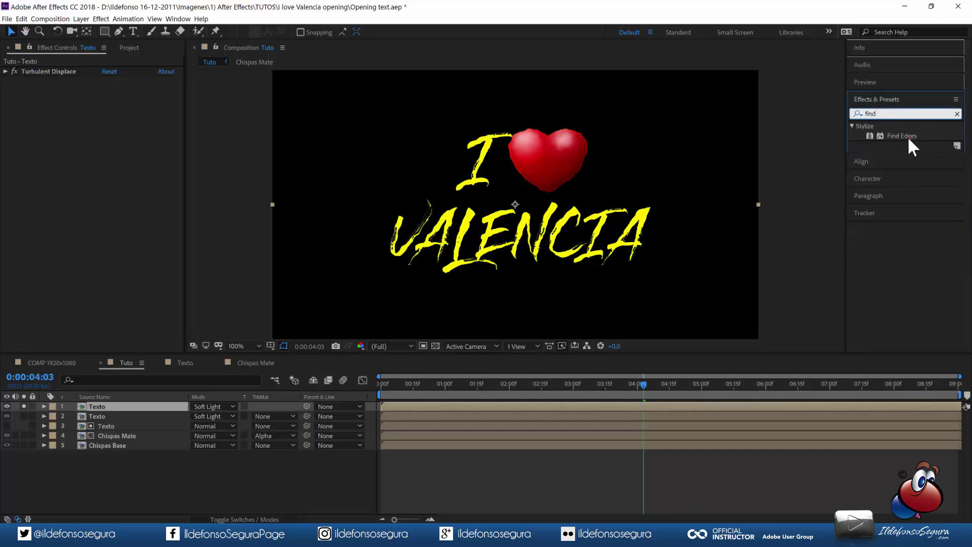
drag(907, 136, 68, 71)
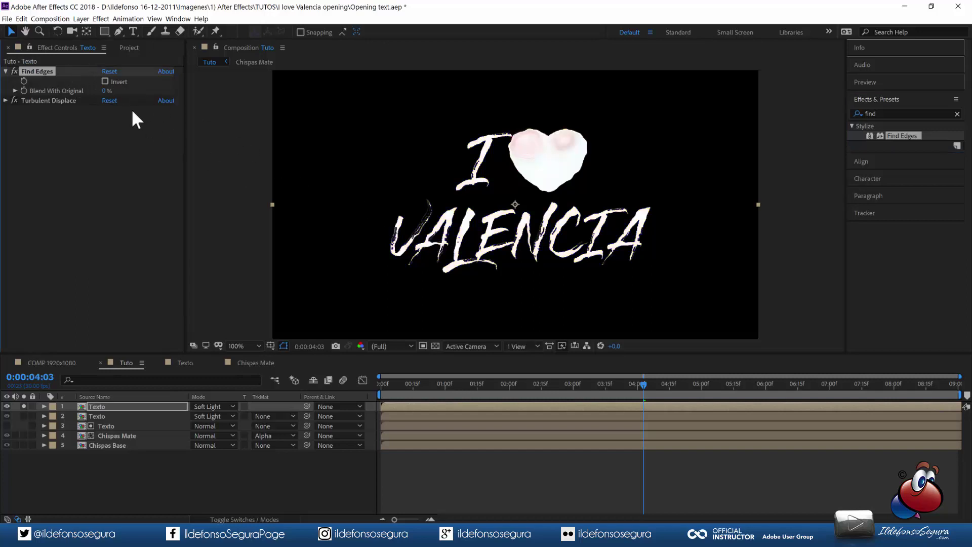
click(105, 81)
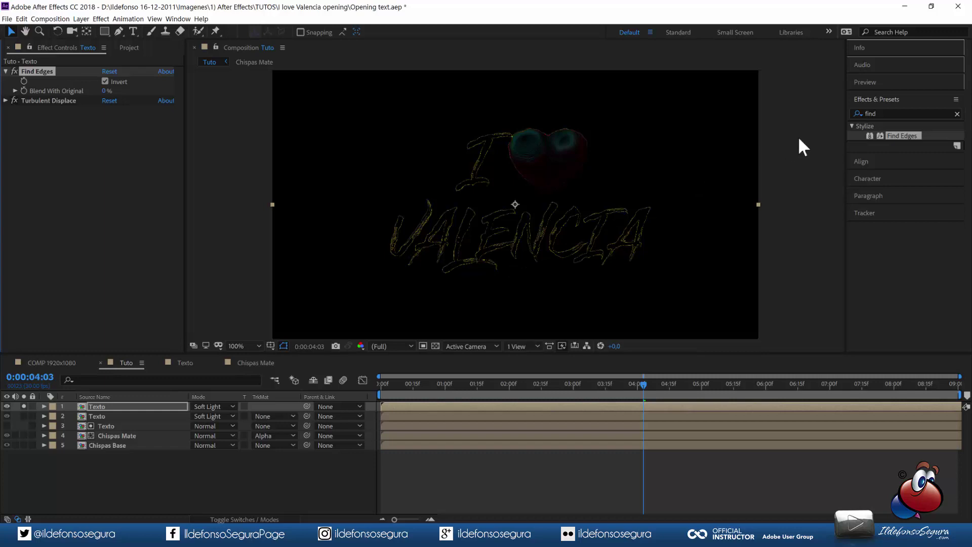
- Apply Tint above Find Edges on the top Texto layer and set Map White To to 550000
click(871, 114)
text(tint)
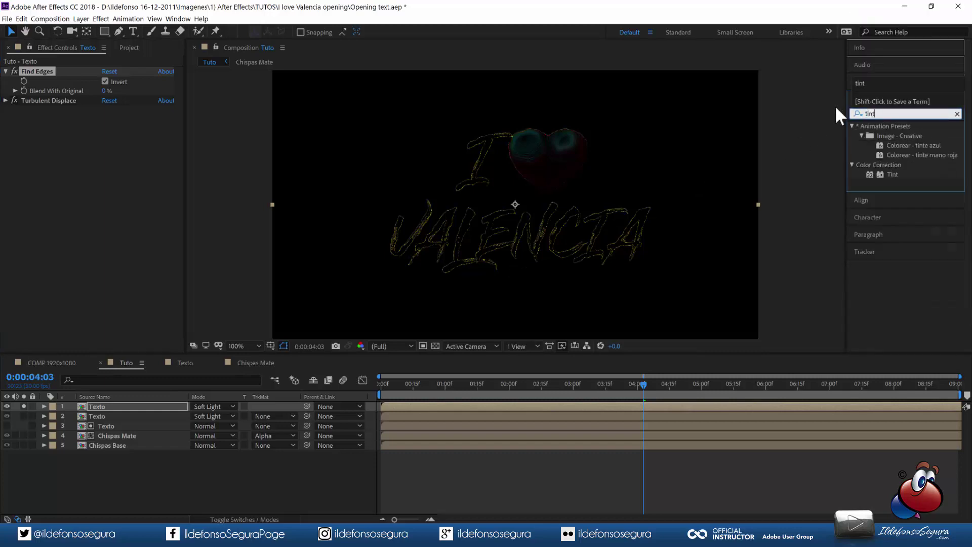
drag(892, 175, 77, 68)
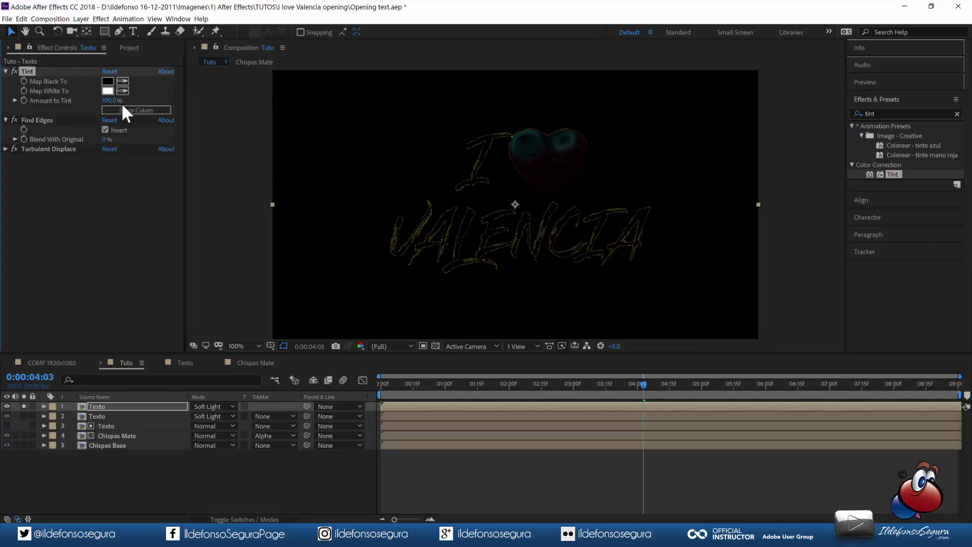
click(108, 91)
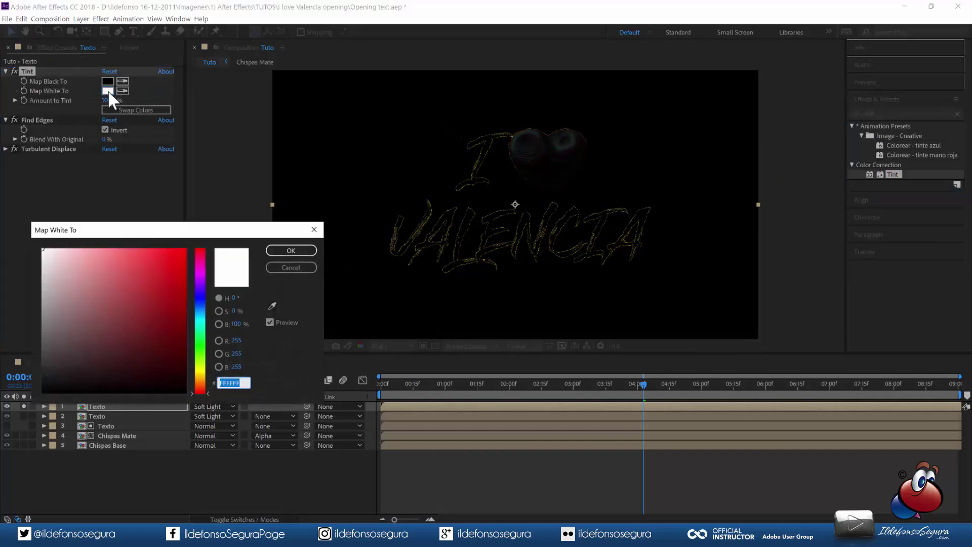
text(550000)
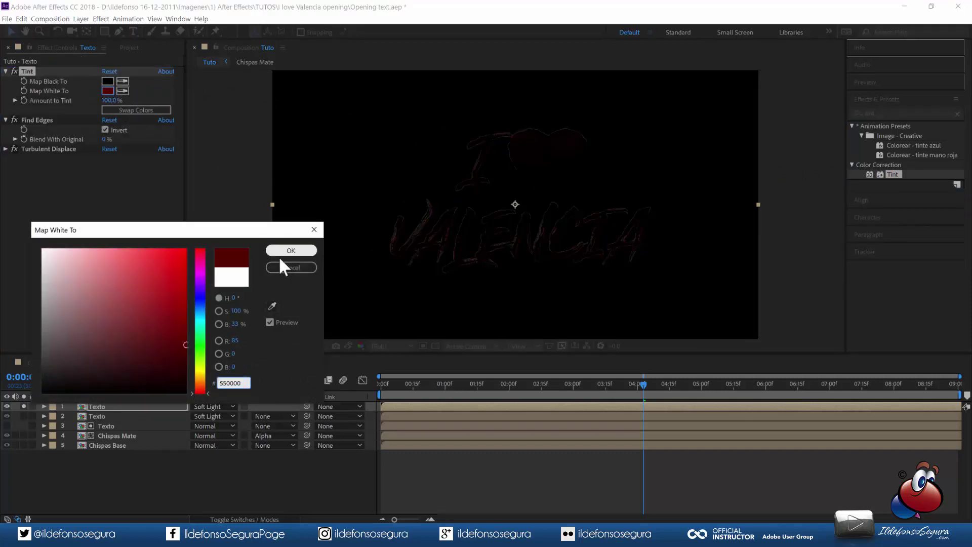
click(294, 251)
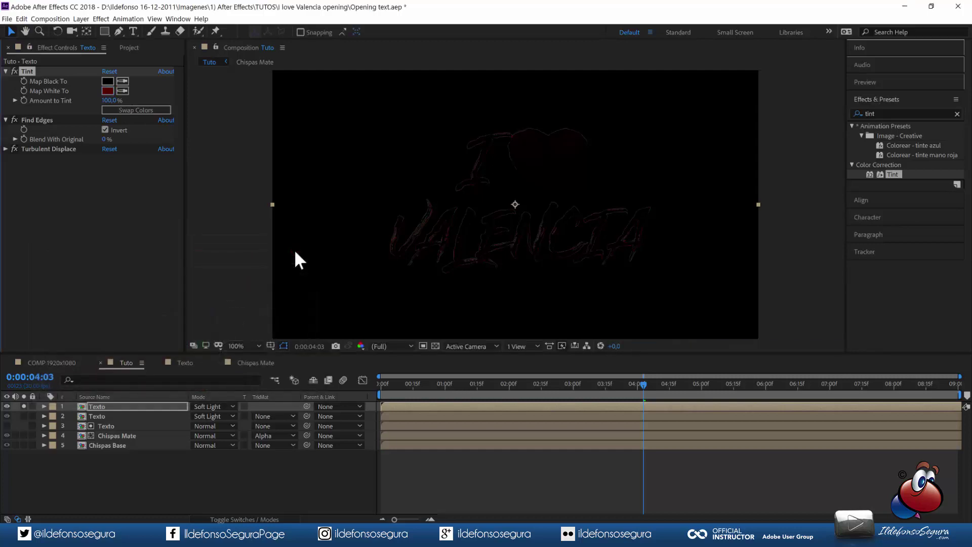
click(6, 72)
click(6, 81)
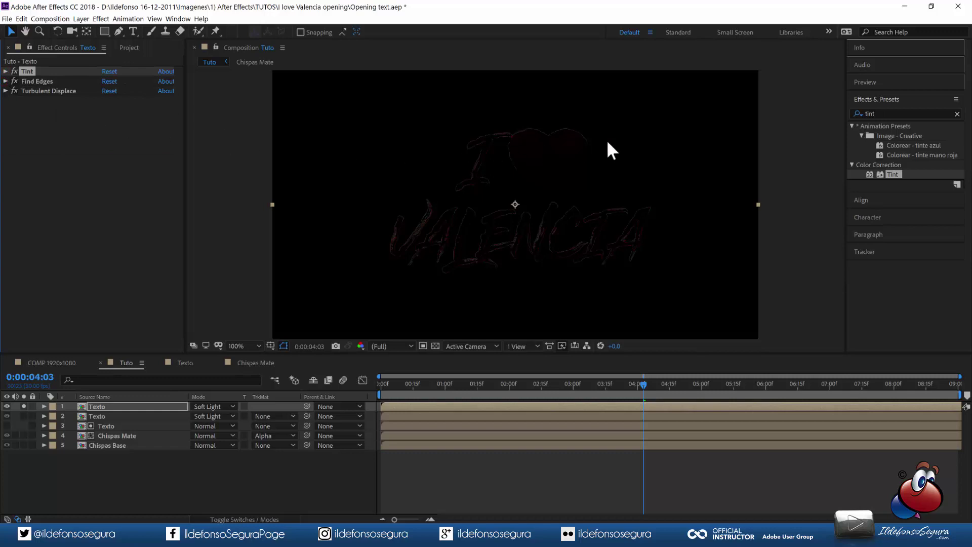
- Find the Matte Choker effect and apply it above Tint on the top Texto layer
double_click(871, 113)
text(mat)
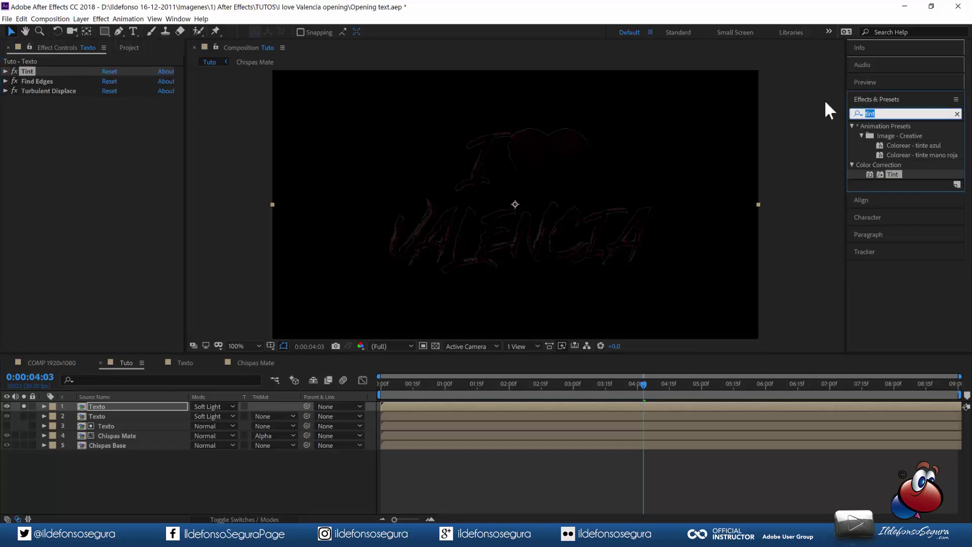
text(ter)
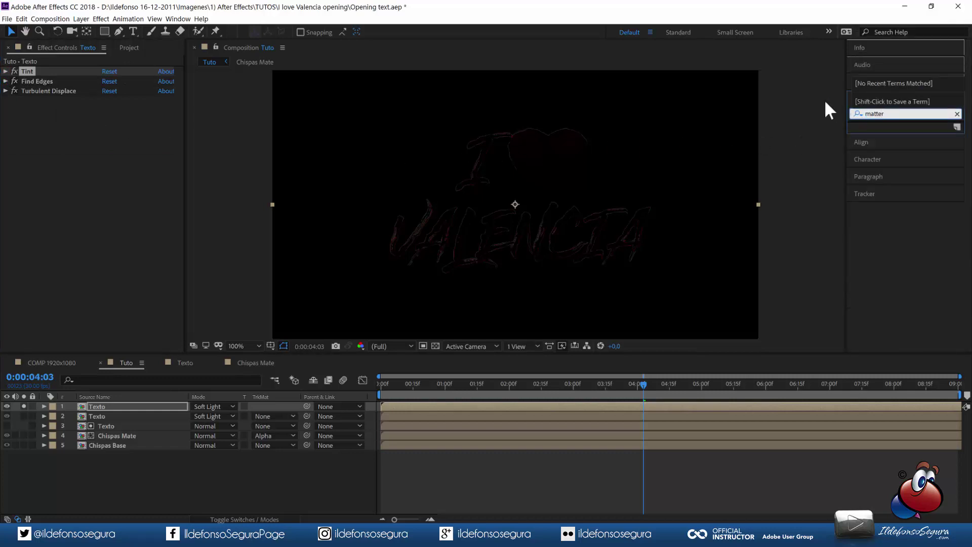
key(BackSpace)
text(c)
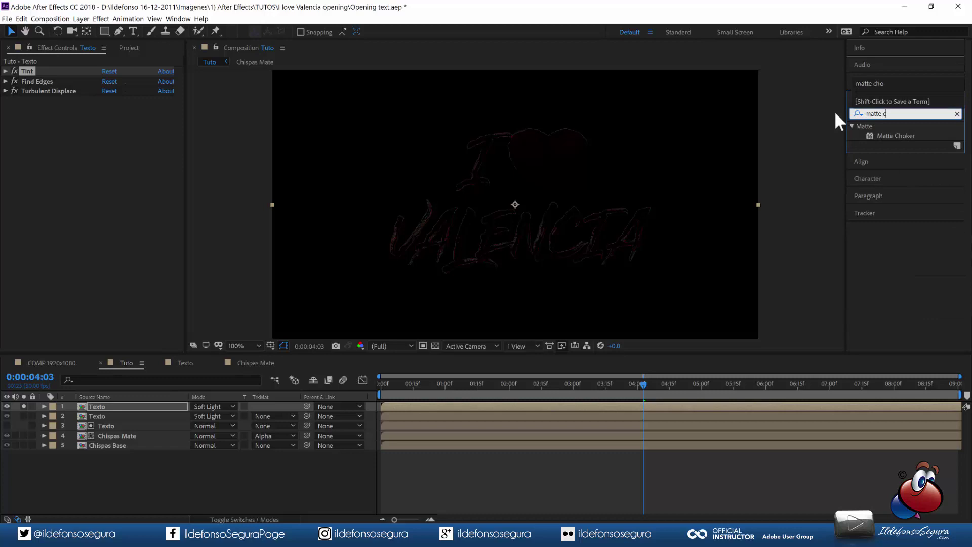
drag(894, 136, 66, 69)
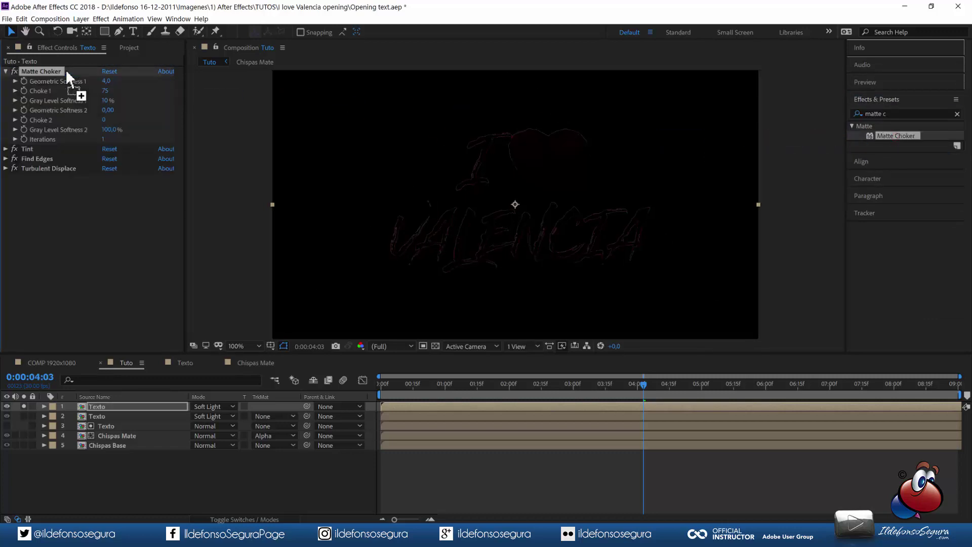
- Set Matte Choker's Geometric Softness 1 to 21, Choke 1 to 70 and Gray Level Softness 1 to 33%
click(106, 81)
text(21)
key(Tab)
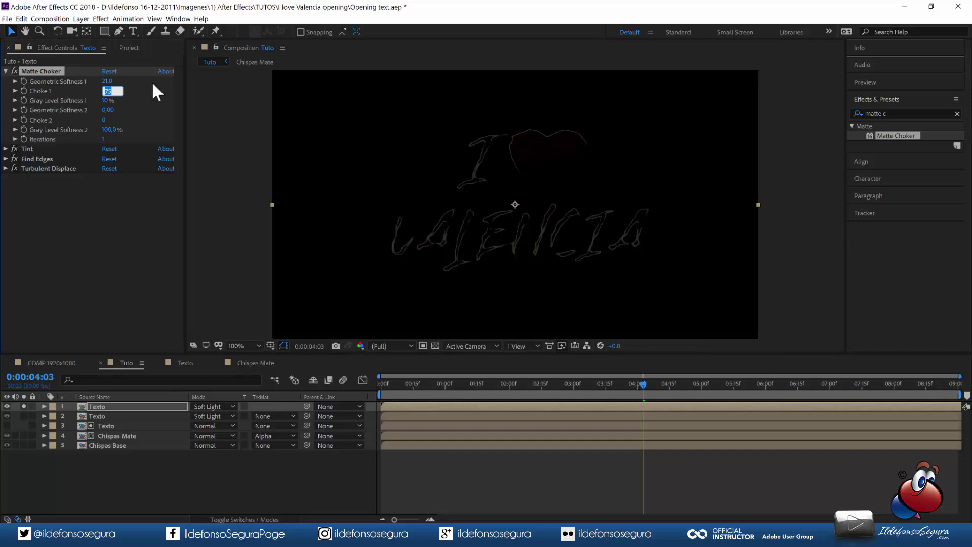
text(70)
key(Tab)
text(33)
key(Tab)
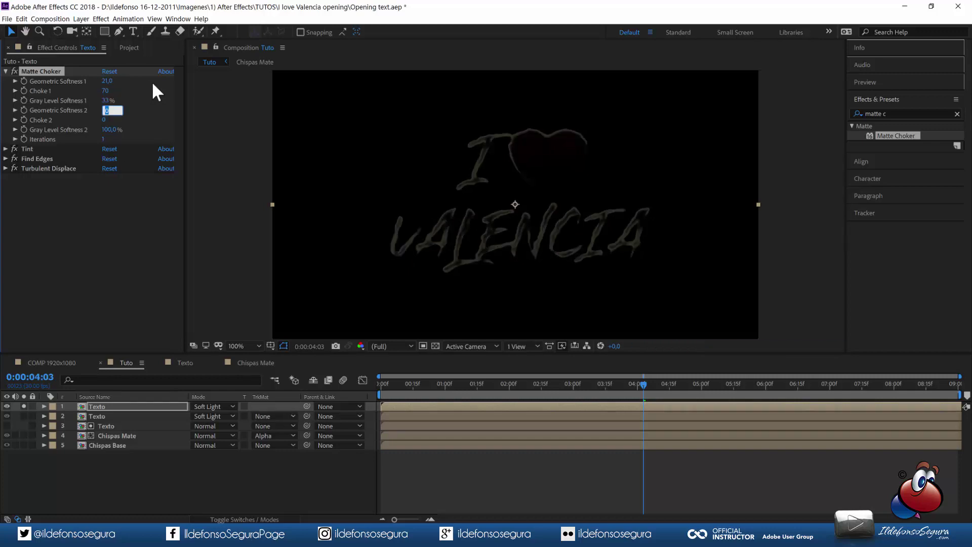
- Set the top Texto layer's blending mode to Normal, then unsolo it and compare the composition with it hidden and shown
click(222, 404)
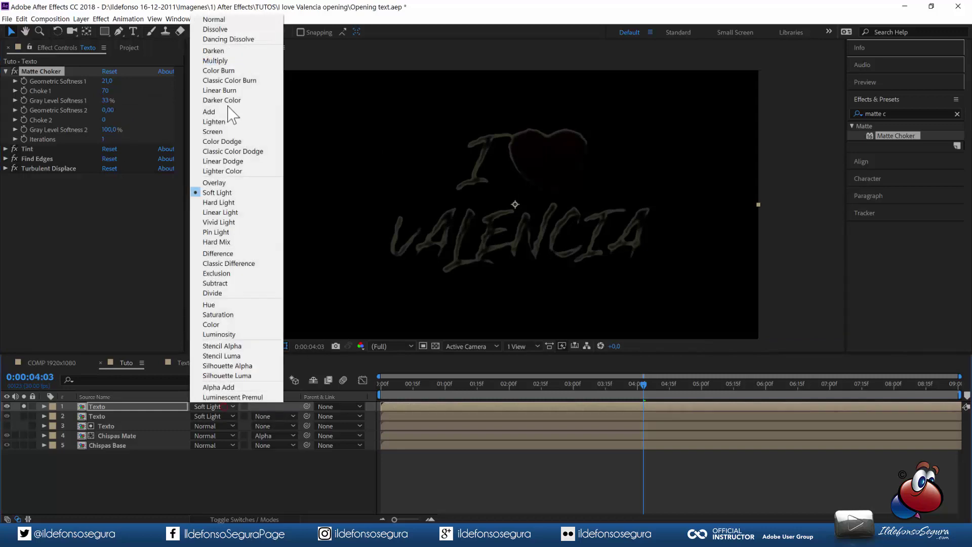
click(218, 19)
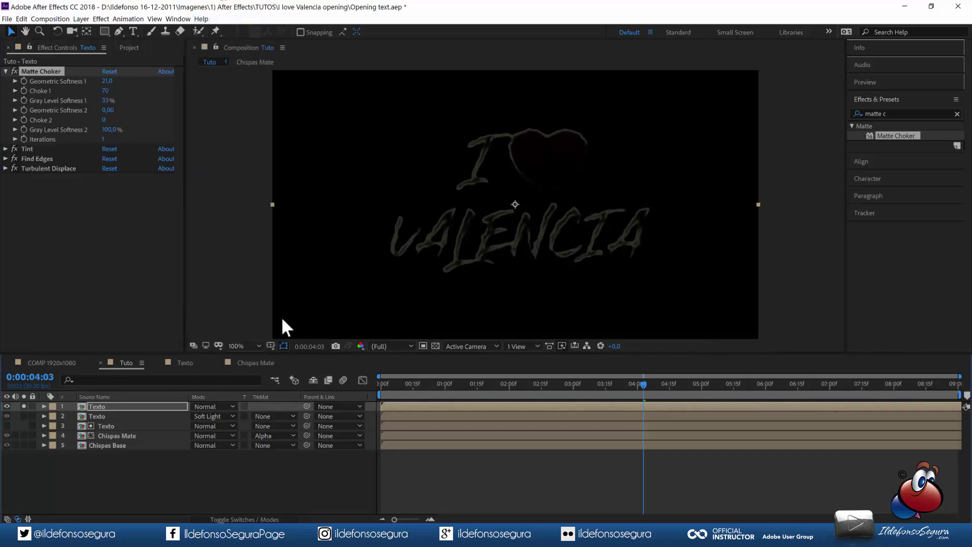
click(25, 406)
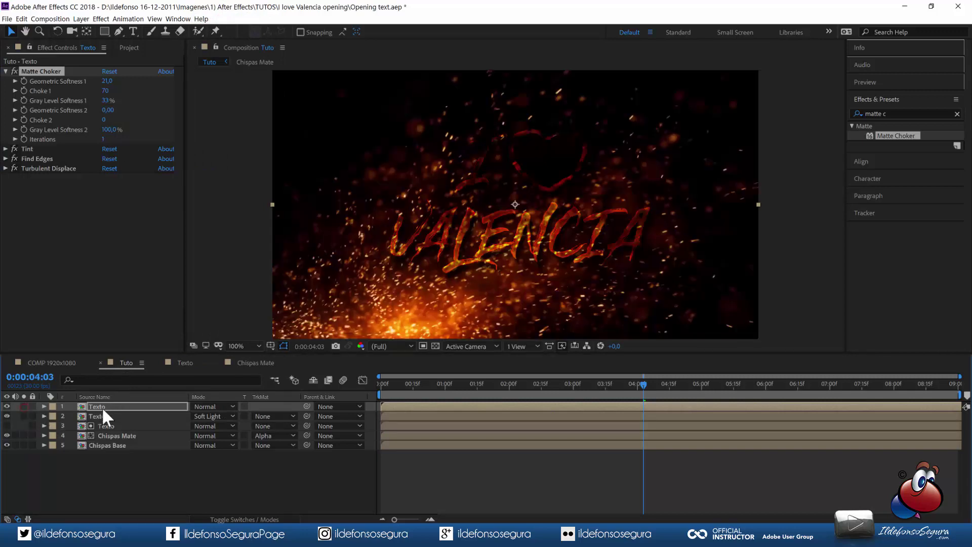
click(7, 406)
click(7, 406)
- Add Chispas Mate above the top Texto layer as its Luma Inverted matte, and set that Texto layer's blending mode to Color Dodge
click(127, 48)
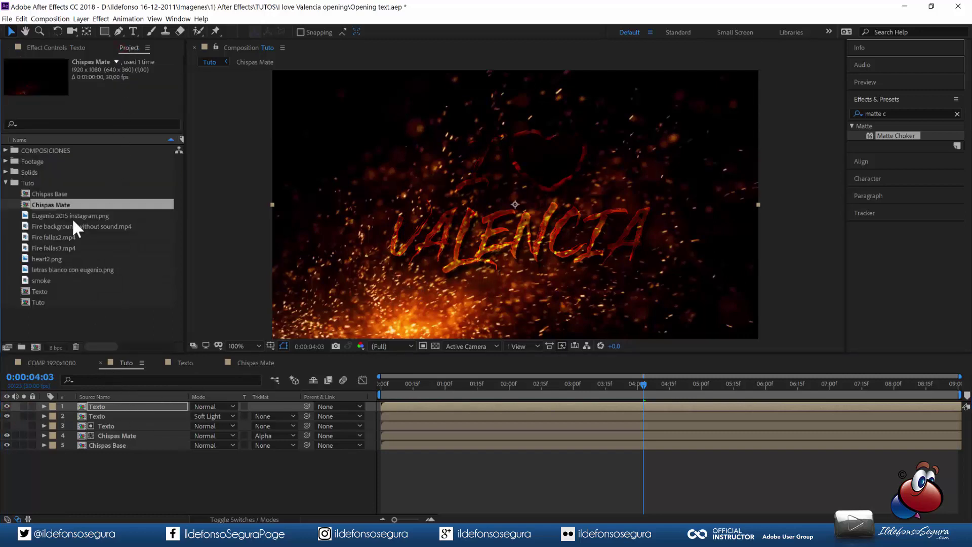
drag(60, 208, 104, 400)
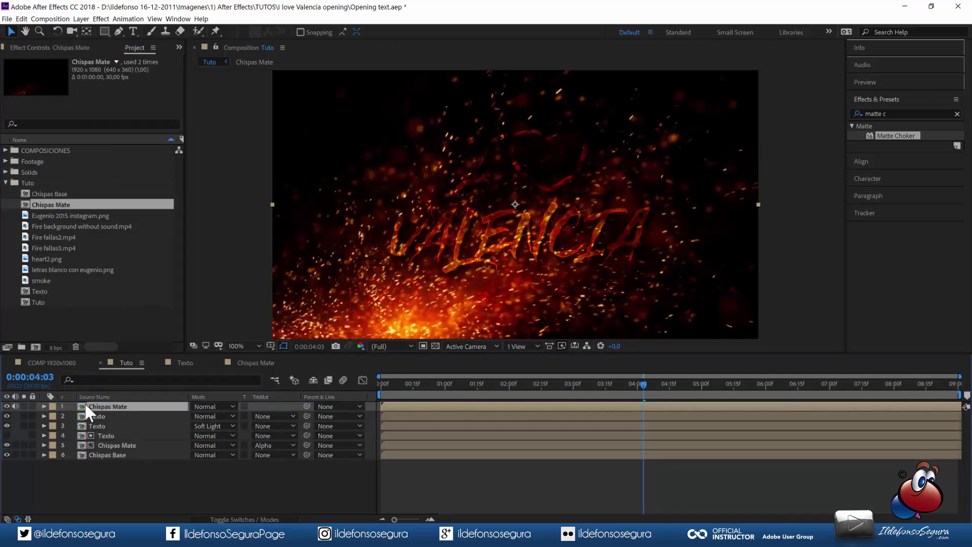
click(261, 417)
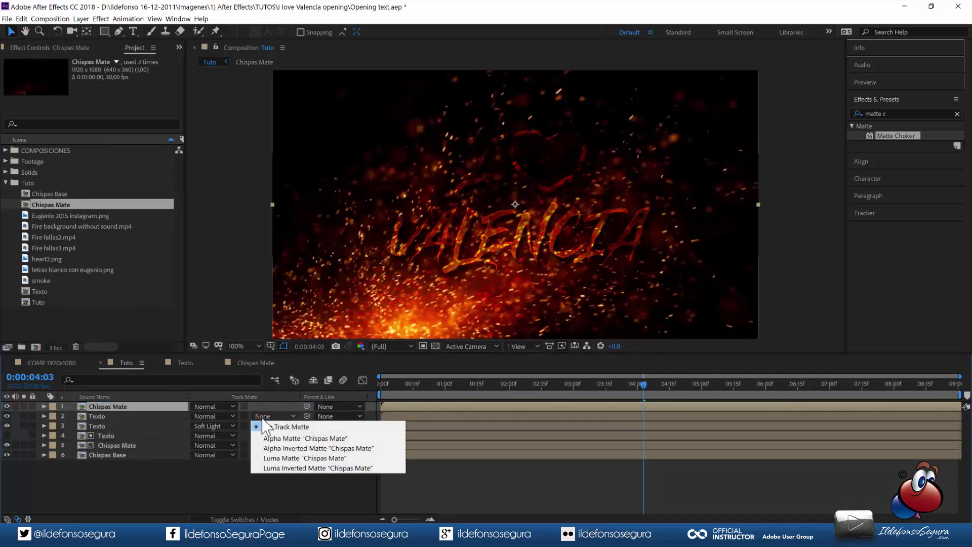
click(277, 466)
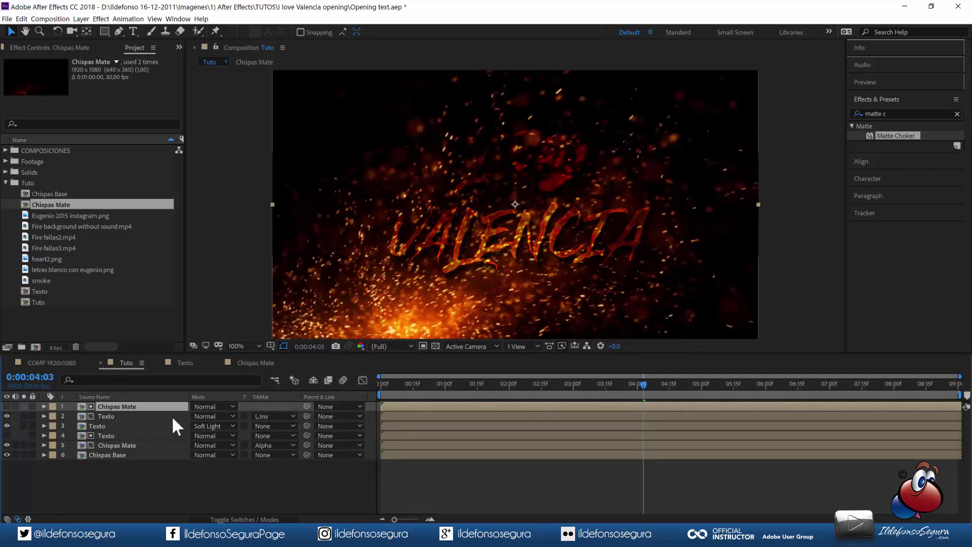
click(213, 414)
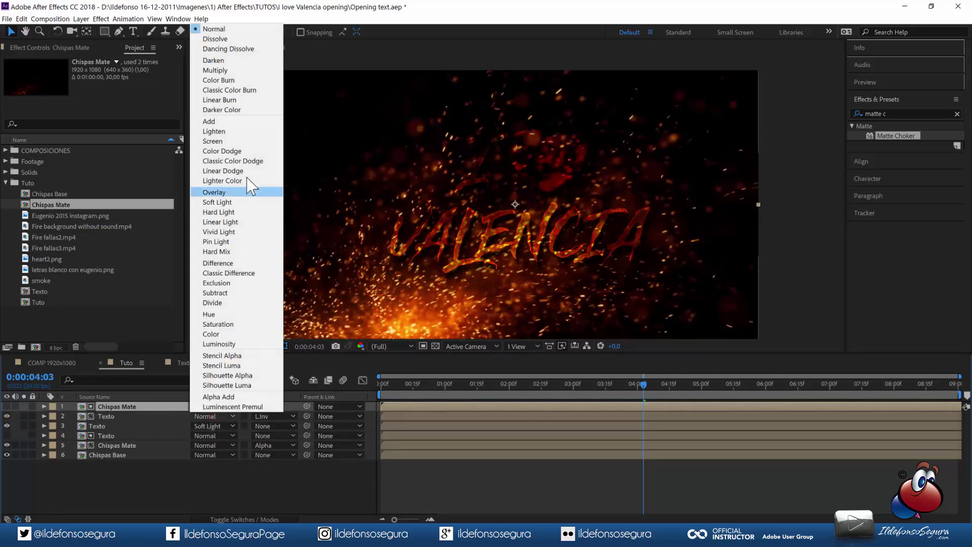
click(248, 152)
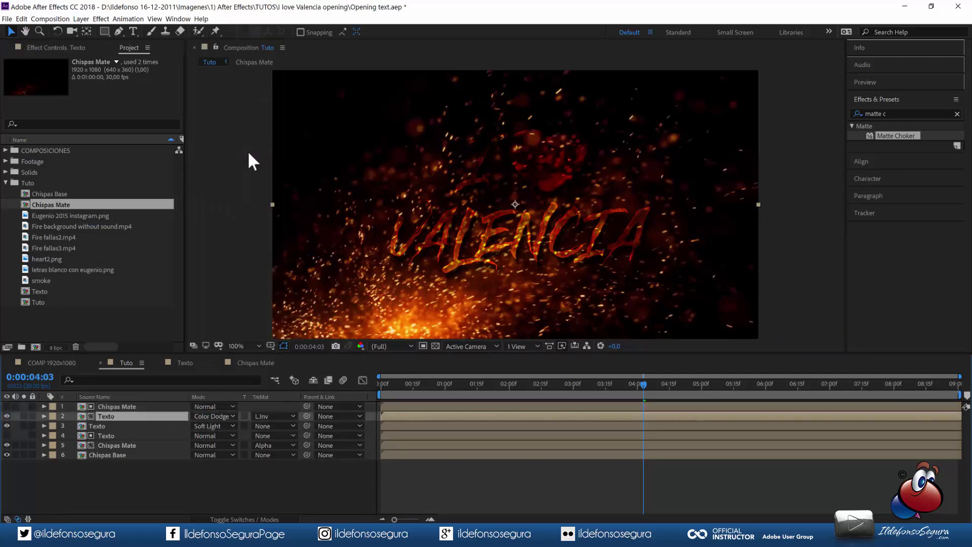
- Check the Color Dodge Texto layer's effect at 0:00:02:22 and 0:00:04:04, soloing it and toggling its visibility
drag(590, 381, 556, 380)
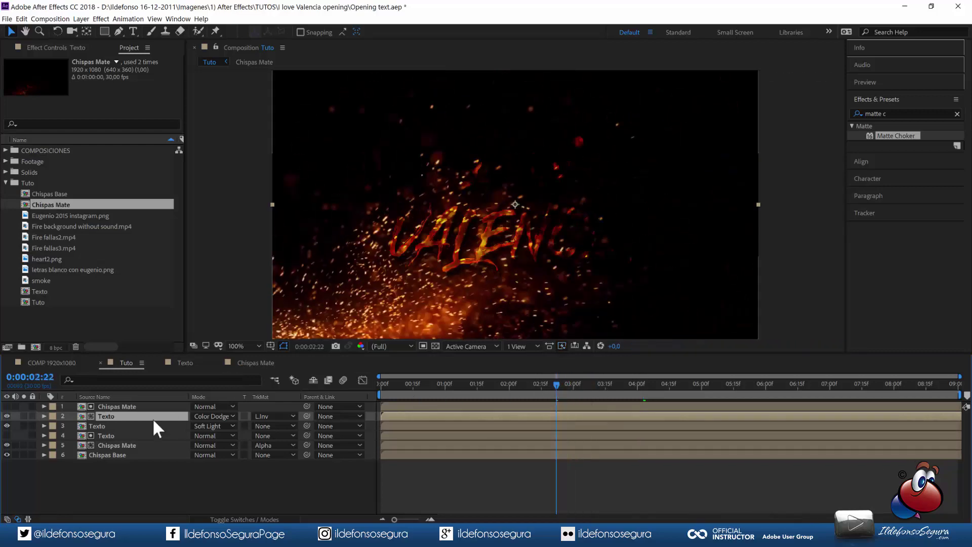
click(23, 415)
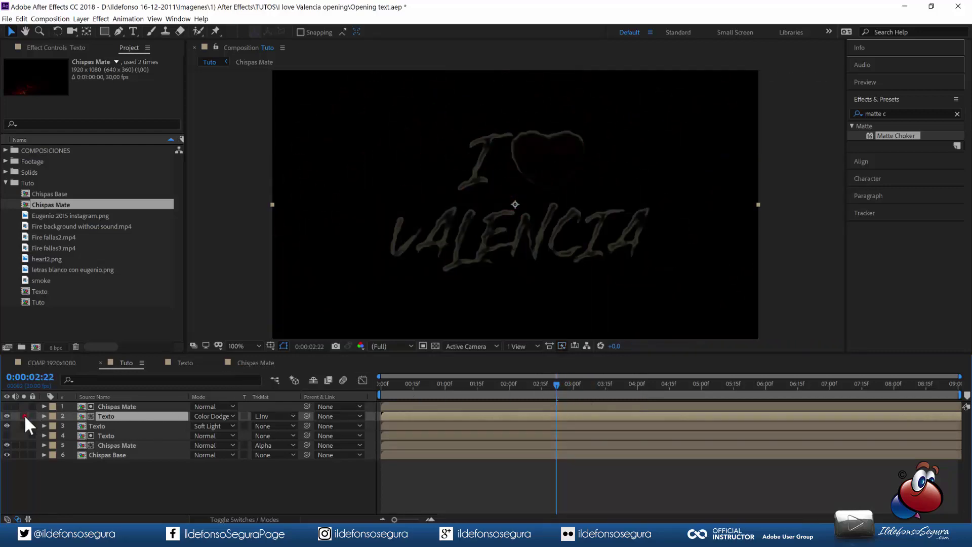
click(24, 416)
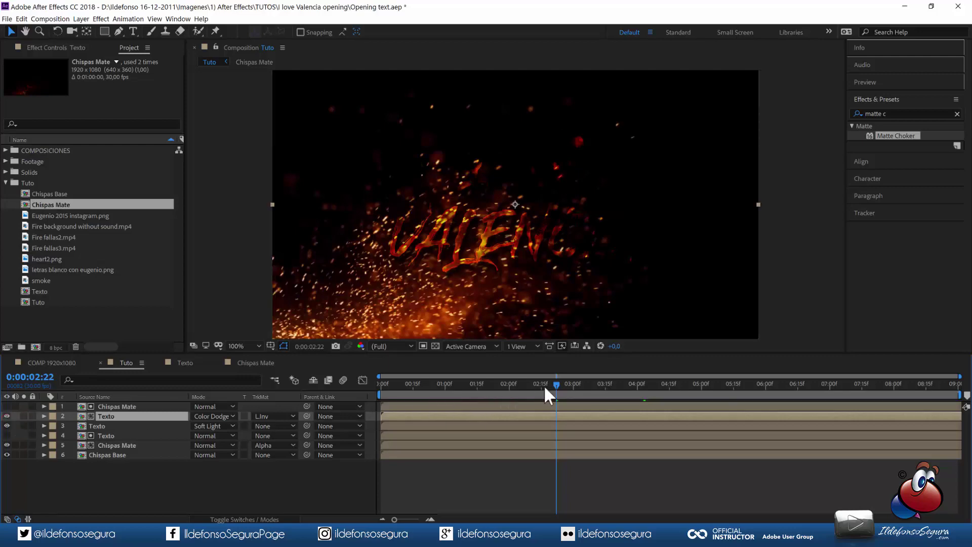
drag(558, 382, 648, 362)
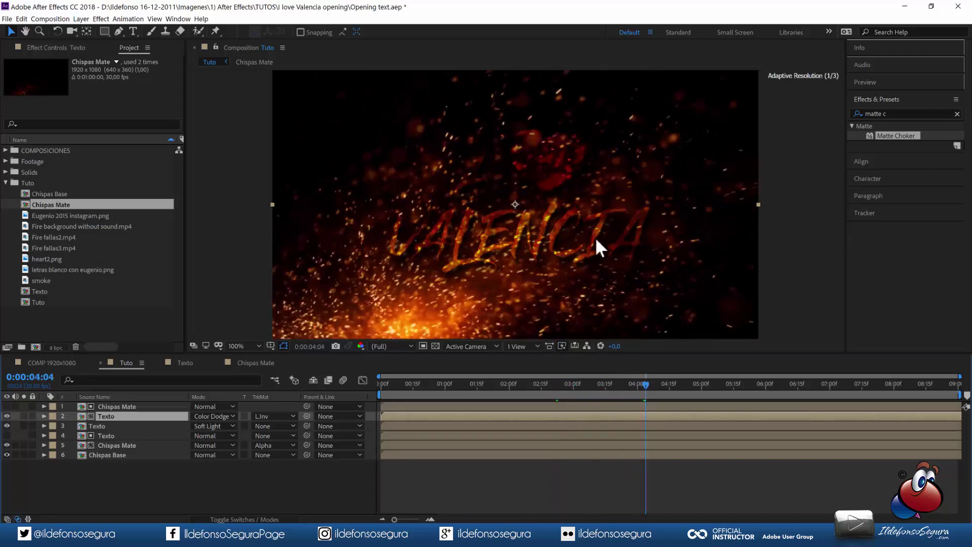
click(7, 416)
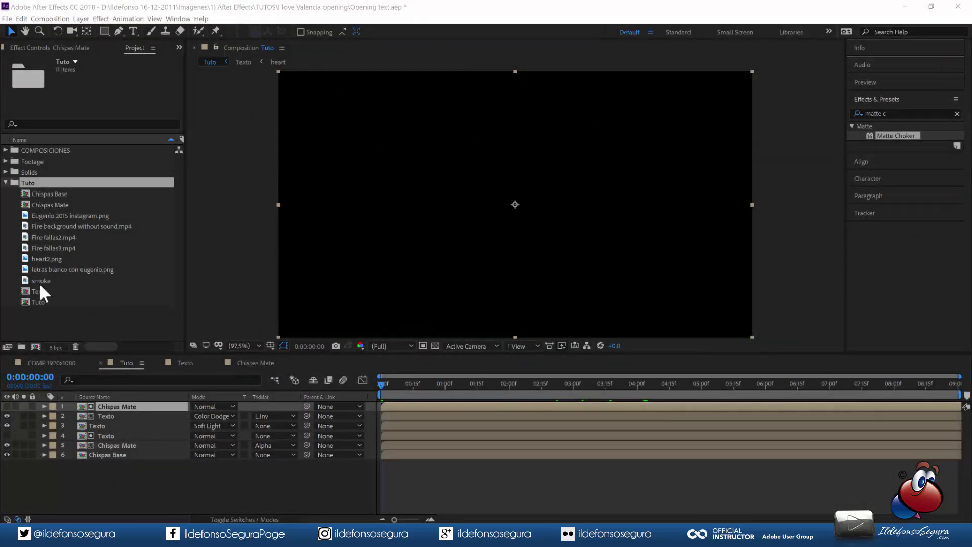
- Add the smoke footage as the topmost layer of the Tuto composition and fit it to the composition size
click(40, 281)
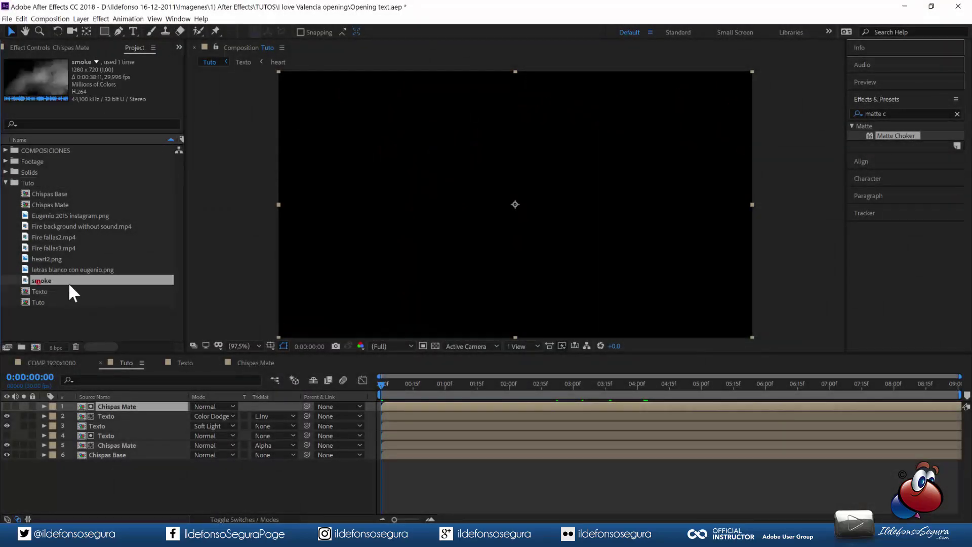
drag(55, 284, 83, 409)
right_click(137, 405)
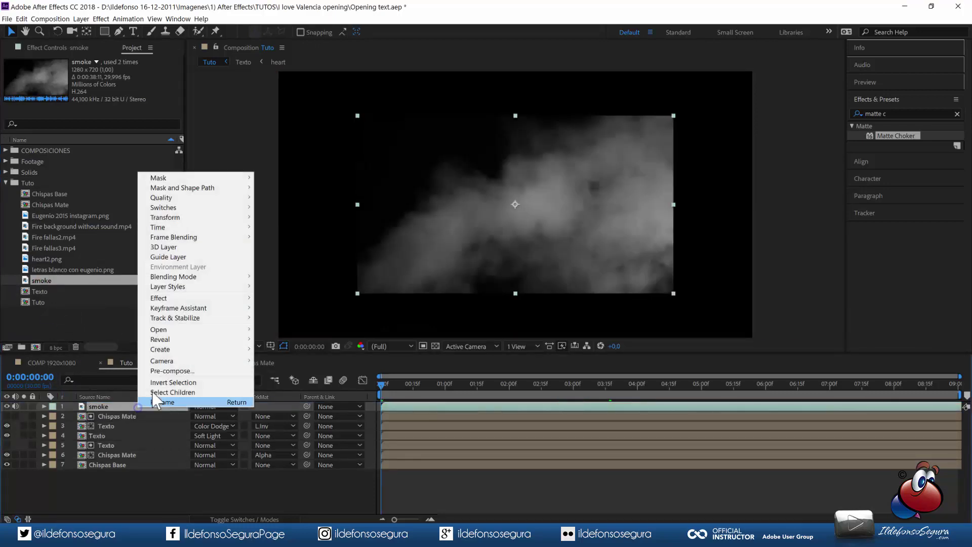
mouse_move(170, 218)
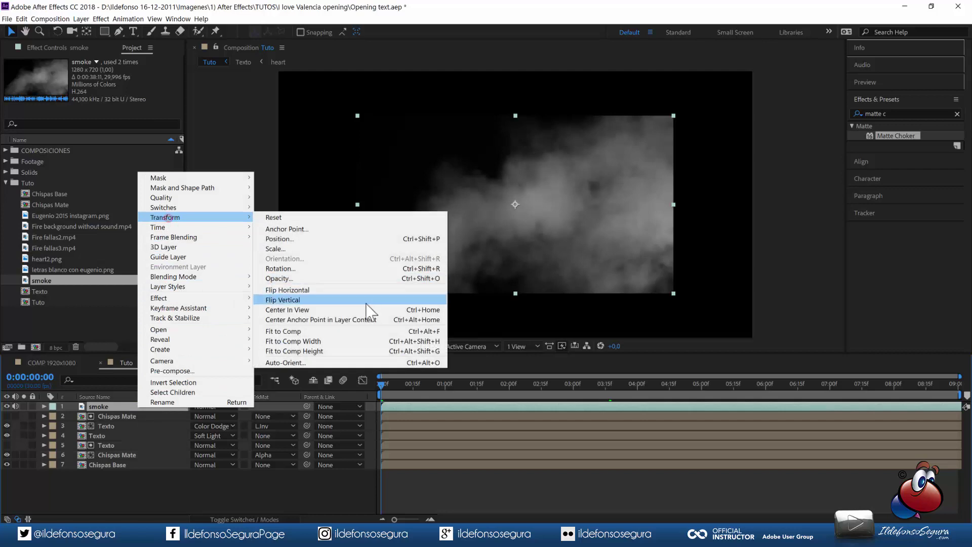
click(342, 330)
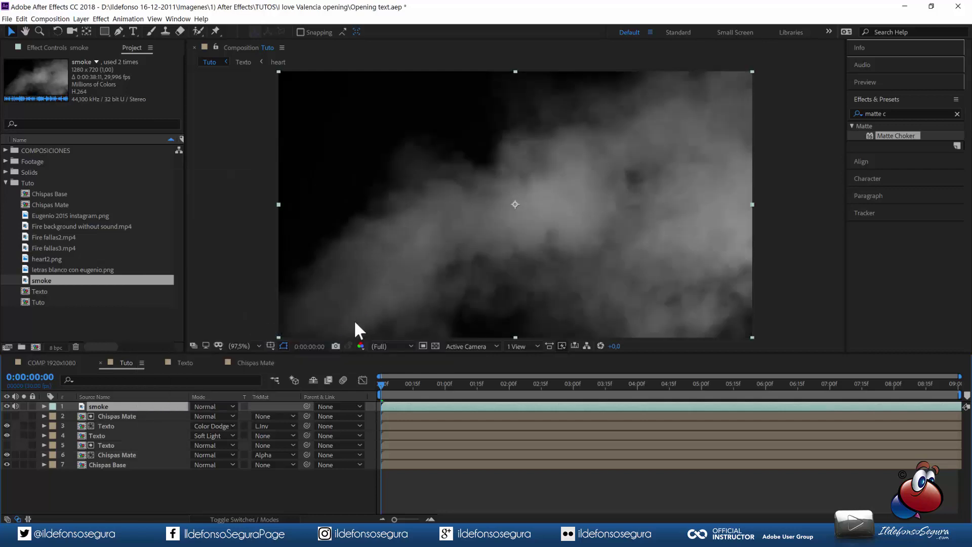
- Set the smoke layer's blending mode to Add and check the result up to 0:00:01:27
click(228, 406)
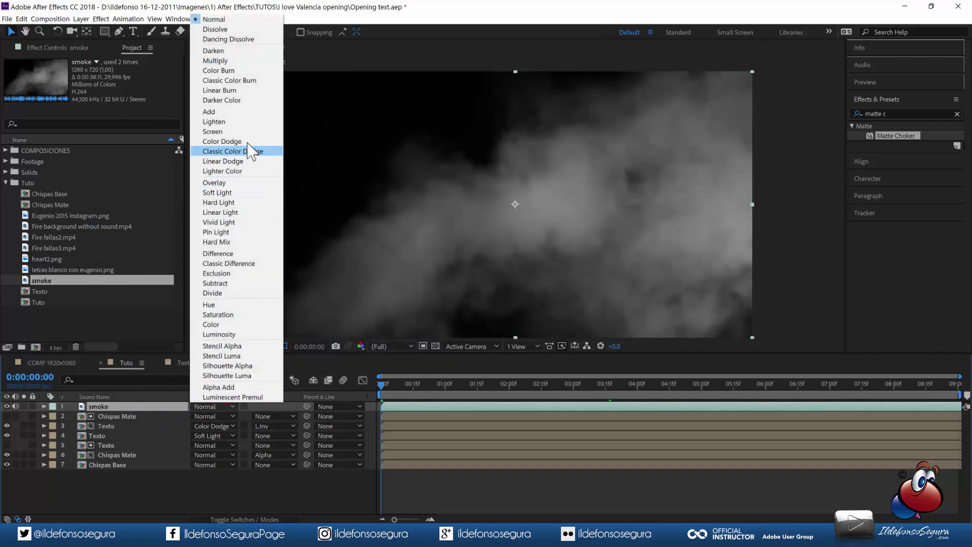
click(221, 112)
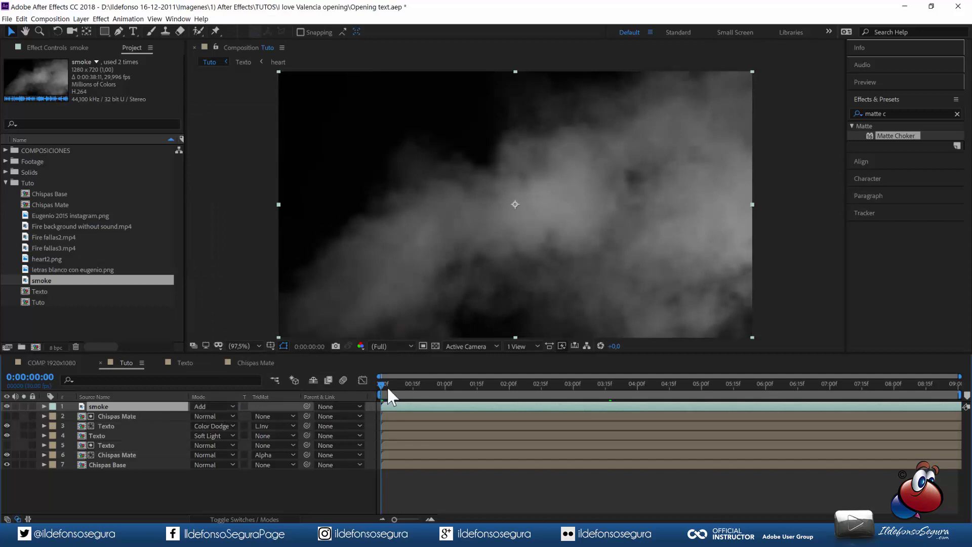
drag(388, 389, 502, 363)
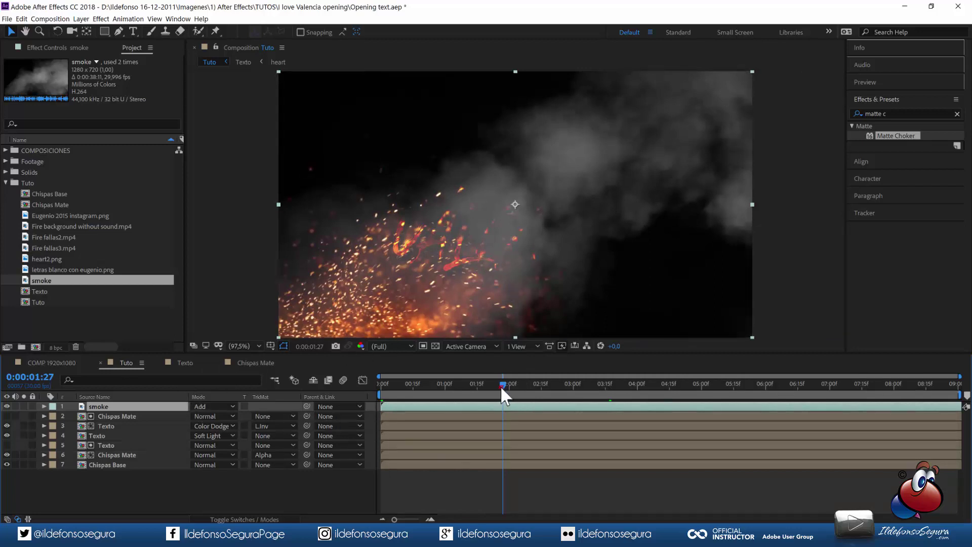
- Start keyframing the smoke layer's Opacity at 0:00:01:07 with a value of 50%
drag(501, 385, 459, 384)
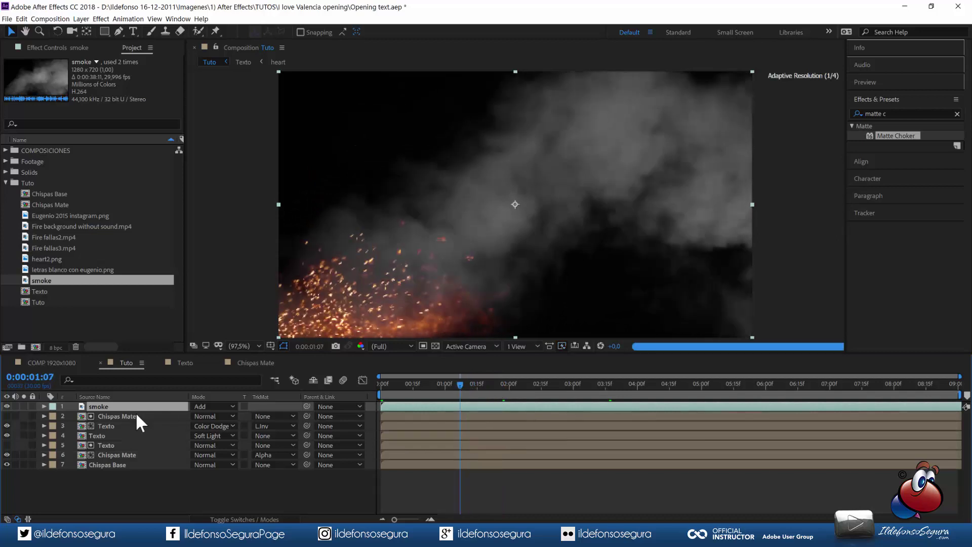
key(alt+shift+t)
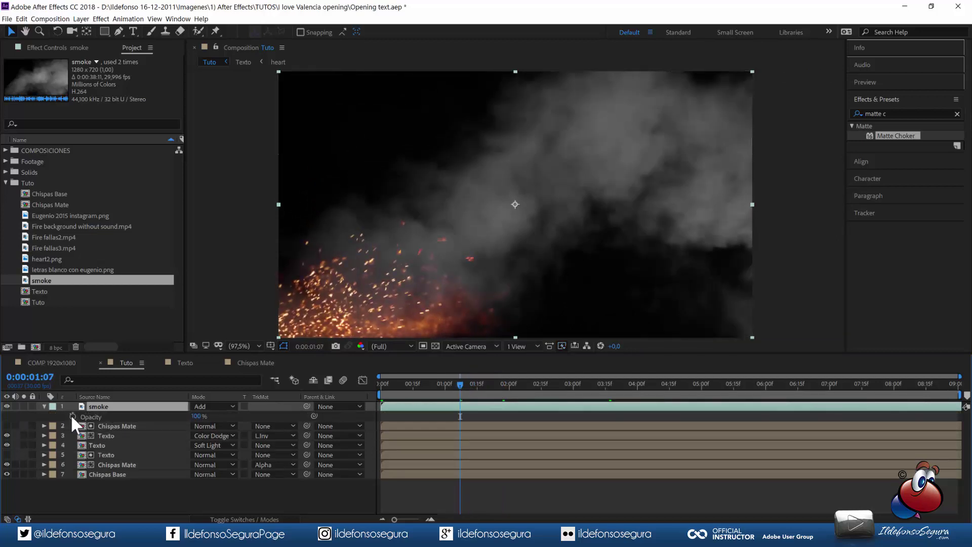
click(156, 417)
click(199, 416)
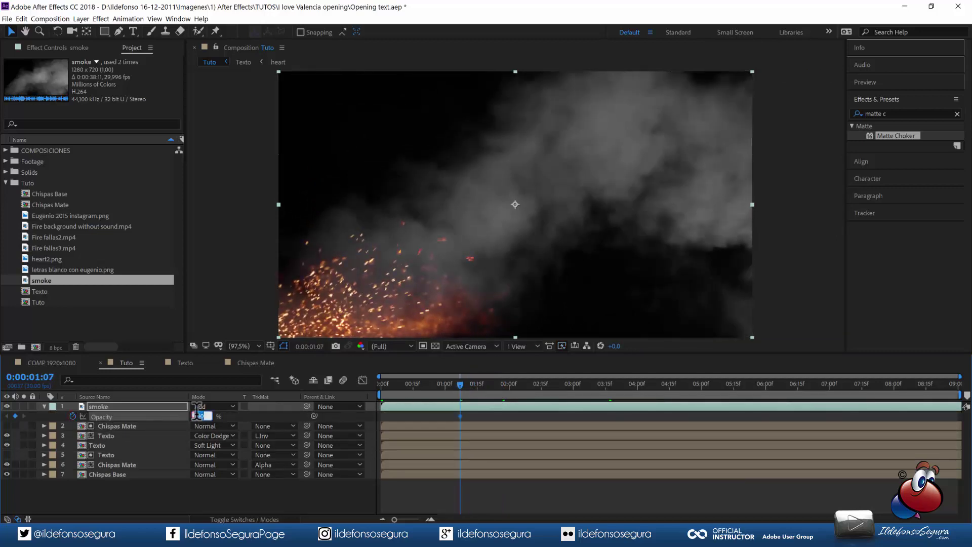
text(50)
key(Return)
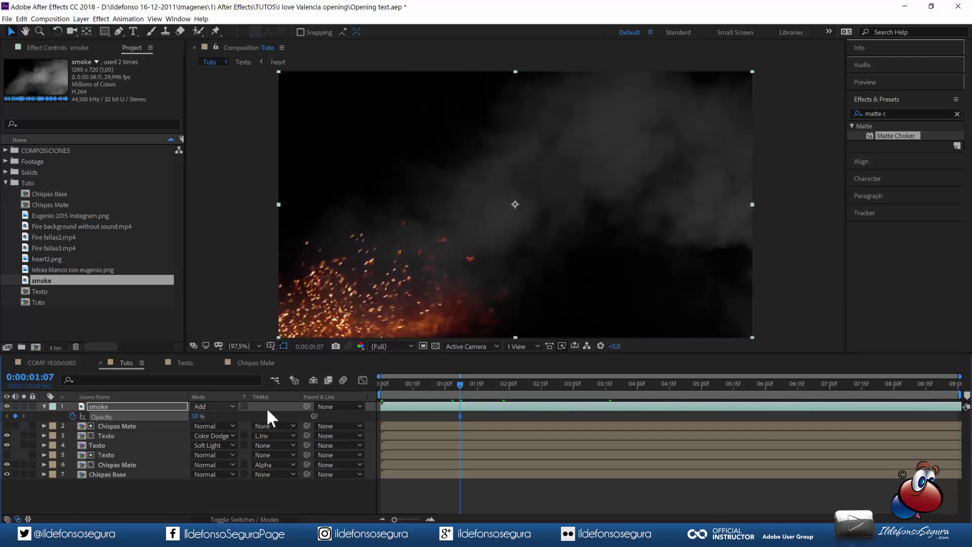
- Add smoke Opacity keyframes that hold 50% at 0:00:02:11 and fade to 10% at 0:00:04:05
drag(462, 385, 532, 381)
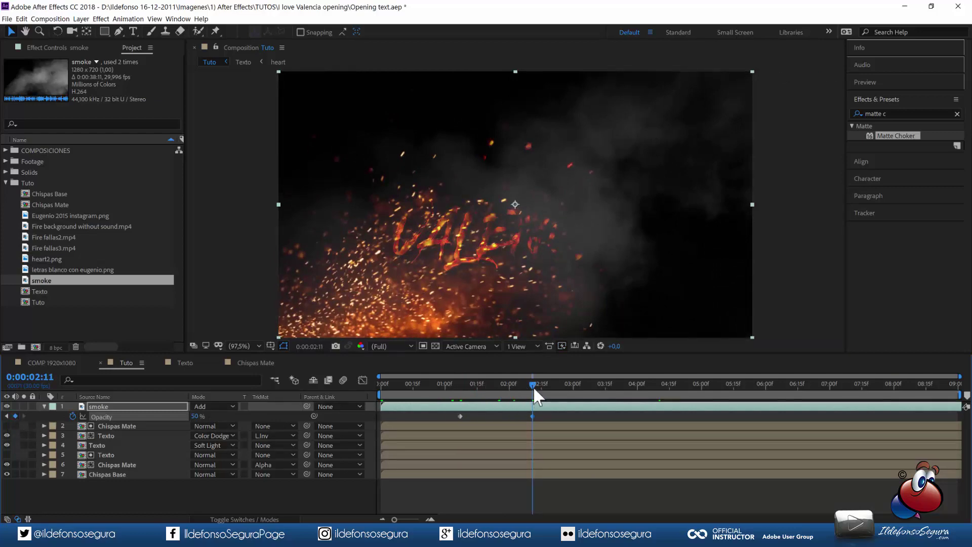
drag(533, 386, 648, 376)
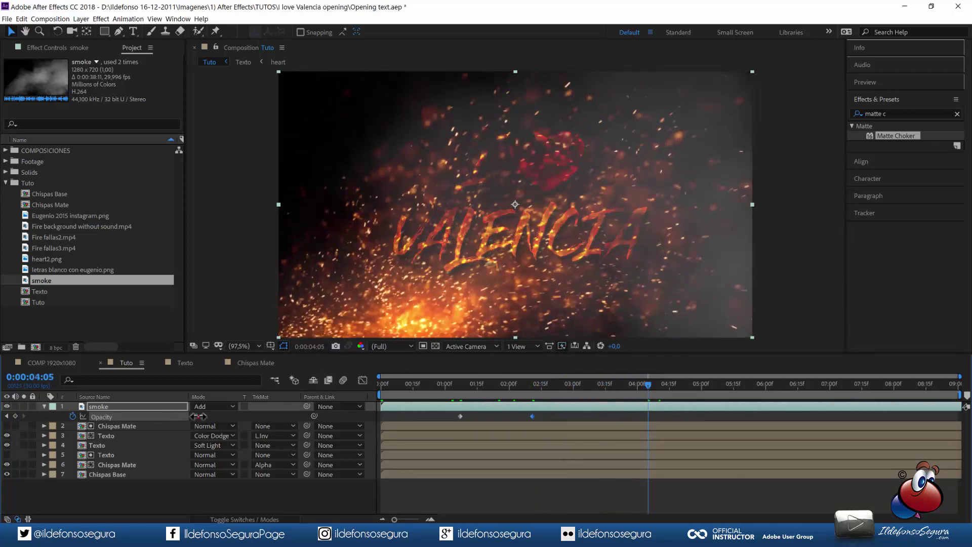
drag(199, 416, 184, 416)
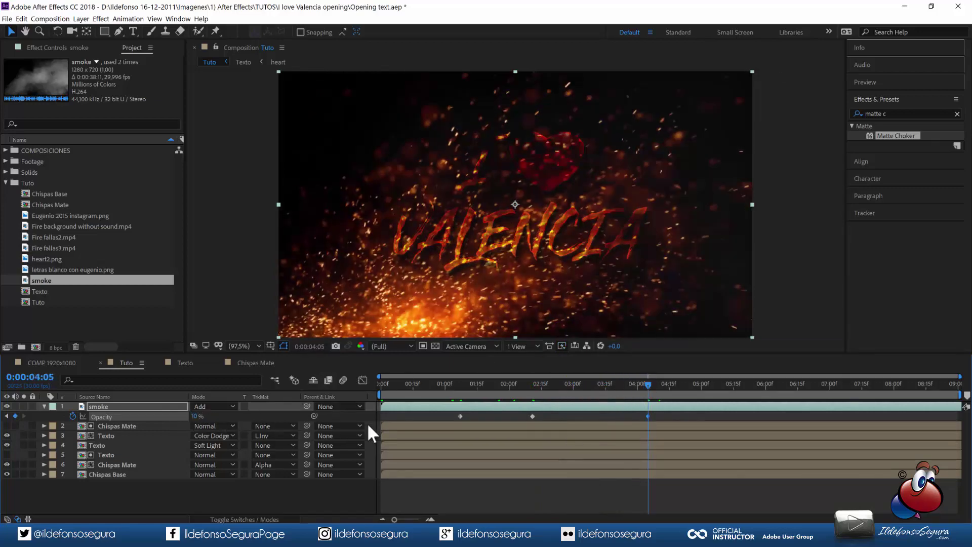
- Add a 20% Opacity keyframe to the smoke layer at 0:00:00:00
drag(642, 383, 384, 369)
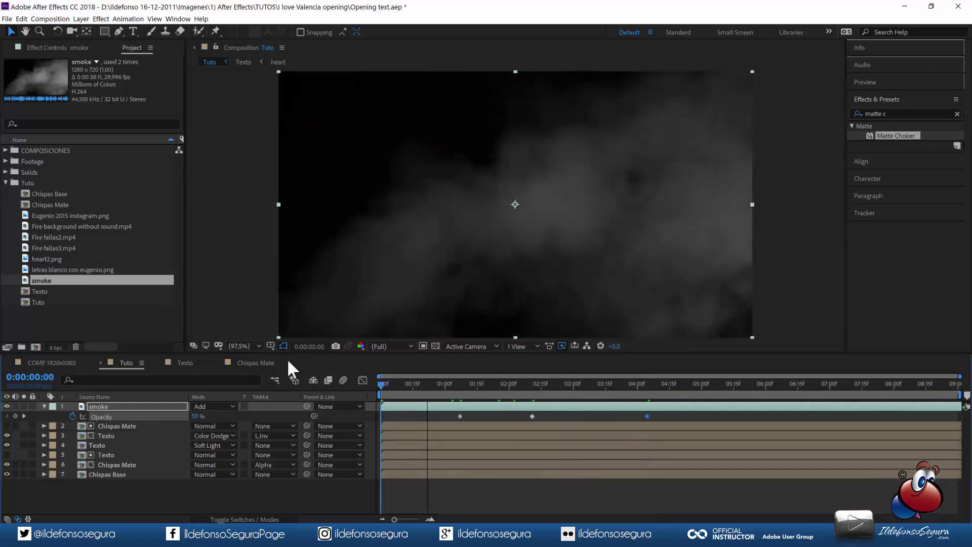
click(204, 414)
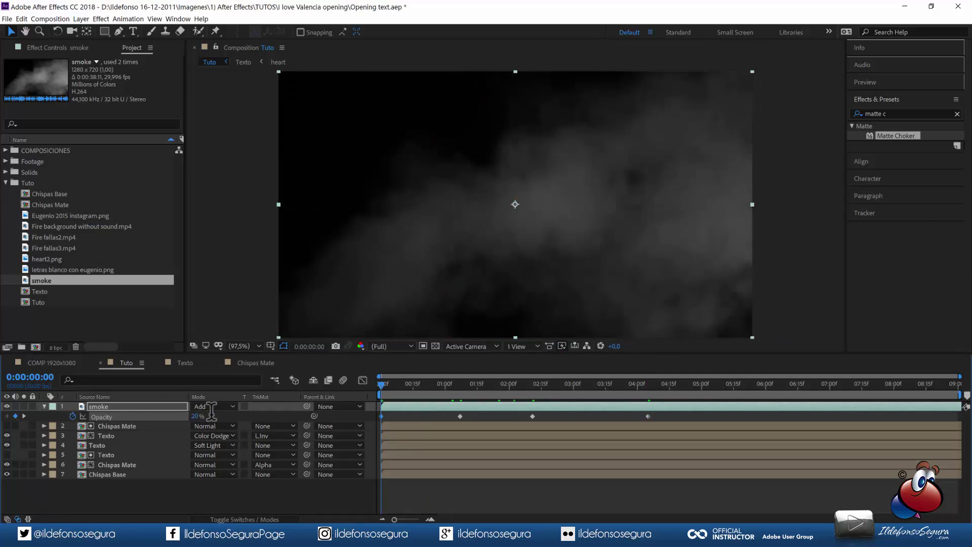
drag(386, 385, 338, 380)
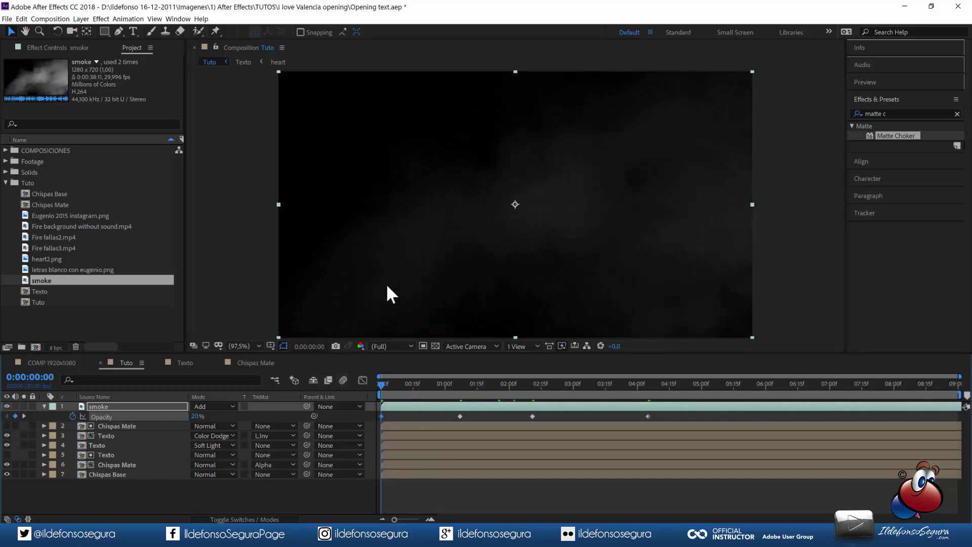
- Draw a closed, curved Pen mask on the smoke layer at 0:00:00:13, enclosing the sparks in the frame's lower-left corner
scroll(388, 286, down, 1)
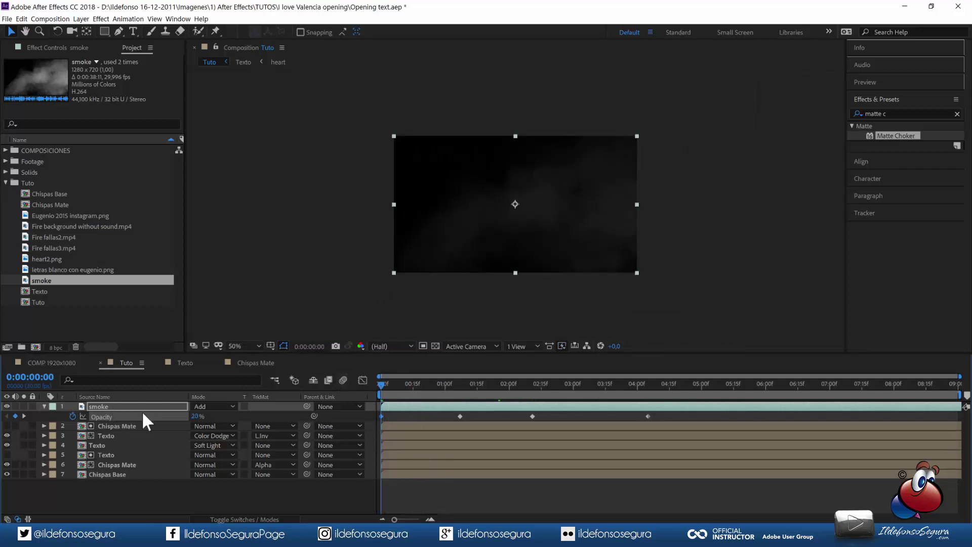
drag(381, 384, 409, 379)
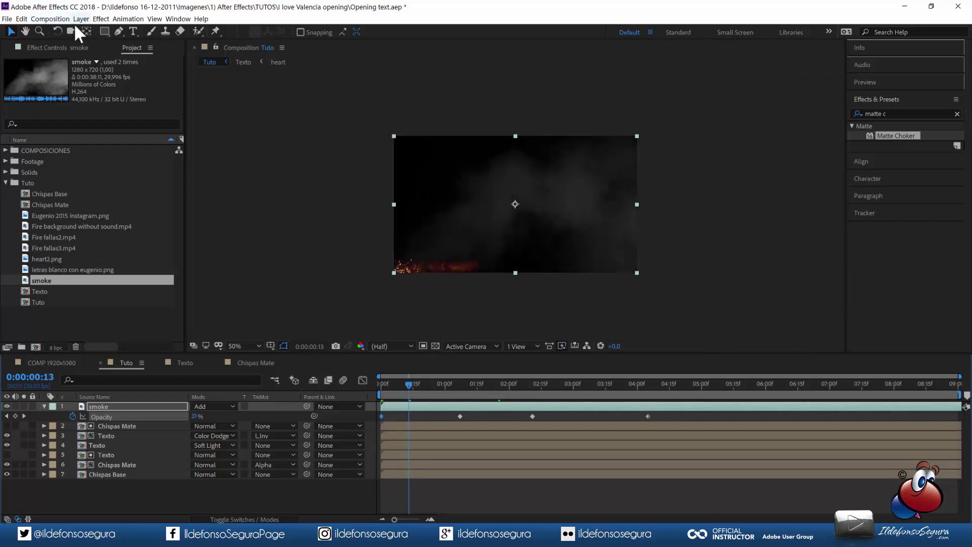
click(119, 31)
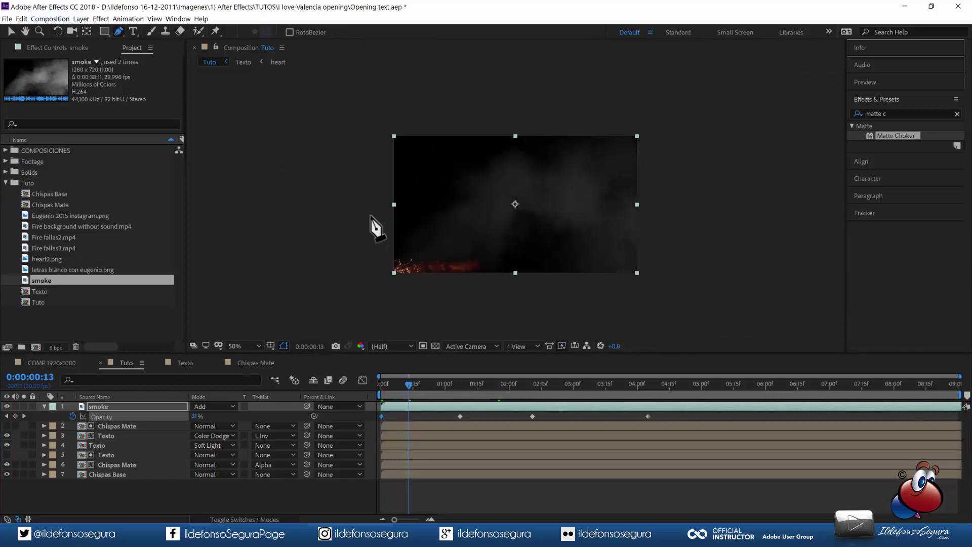
click(372, 215)
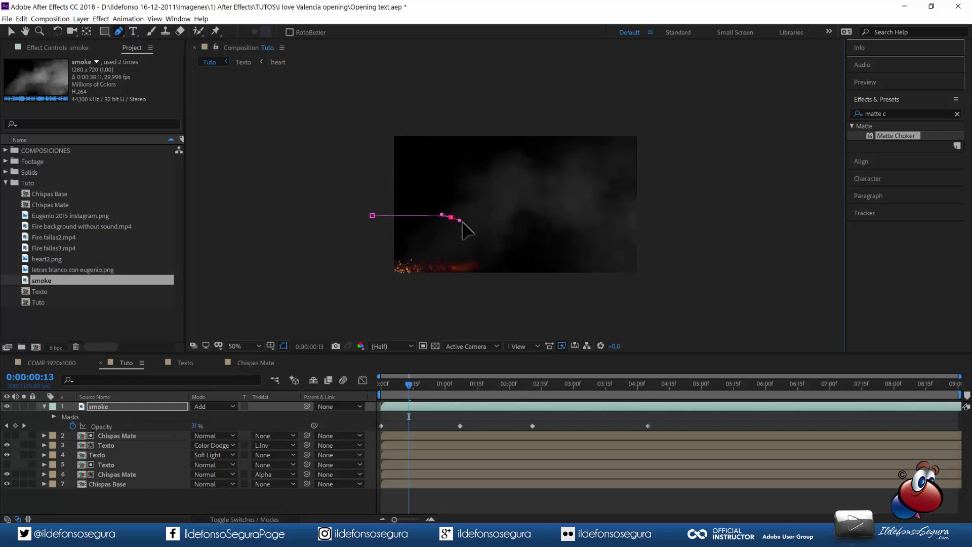
drag(460, 221, 469, 225)
drag(506, 271, 493, 299)
drag(439, 315, 431, 317)
drag(344, 299, 346, 293)
drag(373, 215, 381, 241)
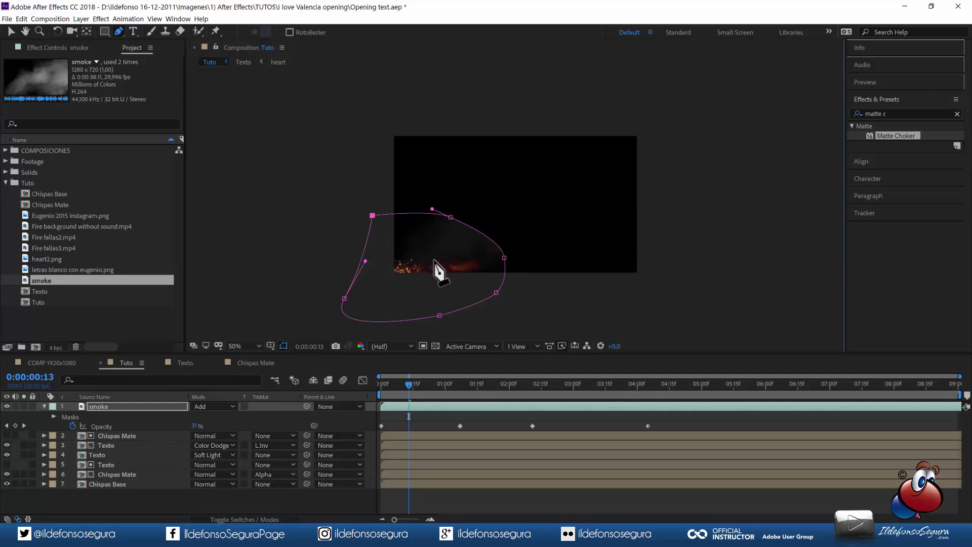
- Set the smoke mask's Feather to 171 pixels and its Expansion to 6 pixels
click(52, 417)
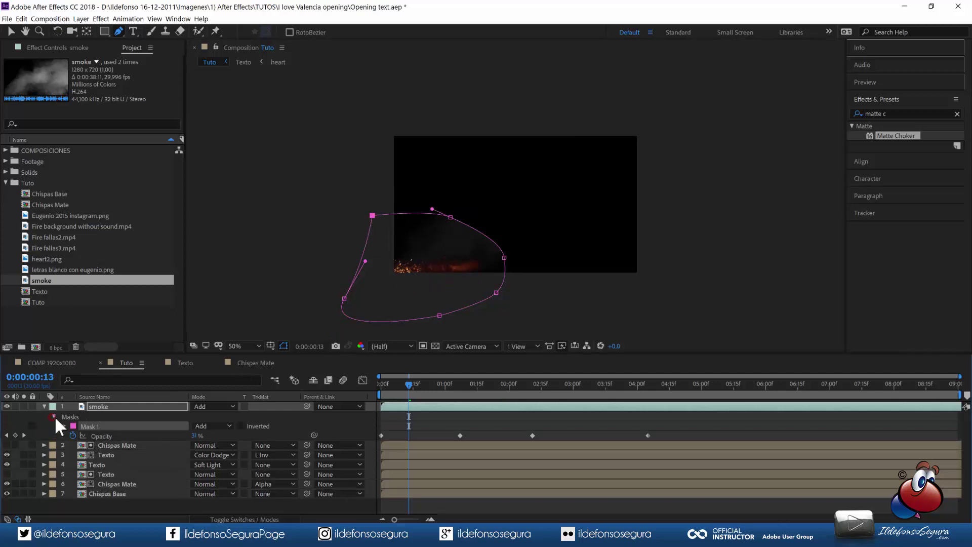
click(62, 426)
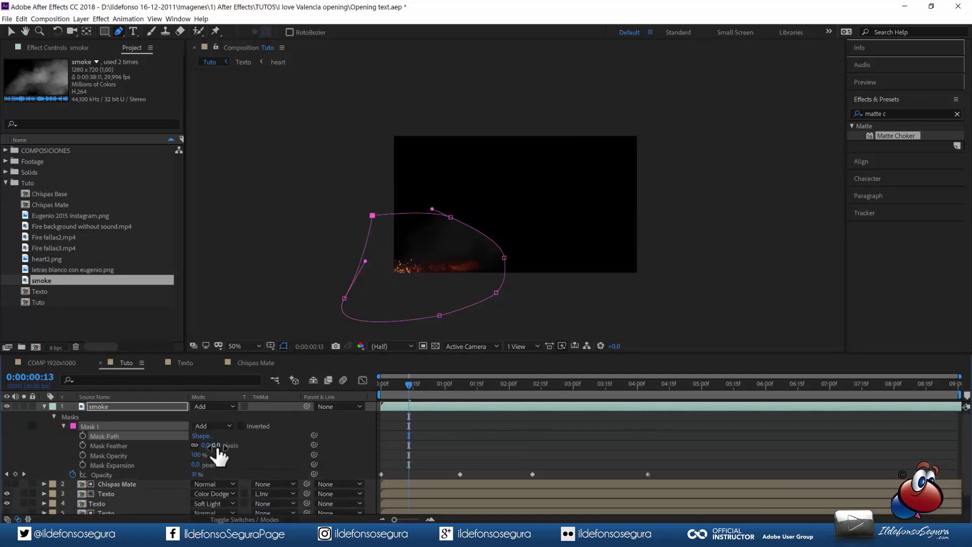
drag(220, 445, 286, 418)
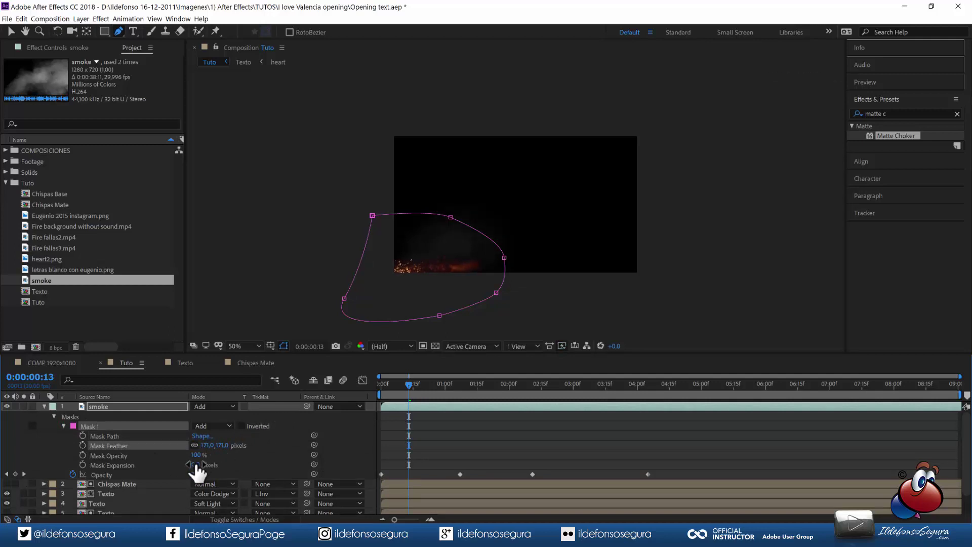
mouse_move(197, 465)
mouse_down()
mouse_move(159, 465)
mouse_move(184, 450)
mouse_up()
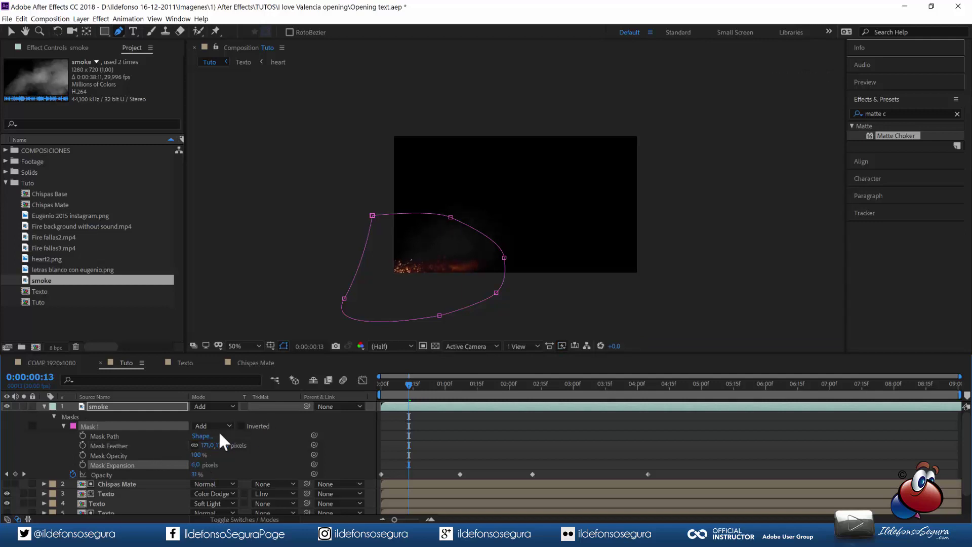
- Animate the smoke's Mask Path from a keyframe at 0:00:00:00 to a shape enlarged upward and rightward at 0:00:00:21
click(82, 436)
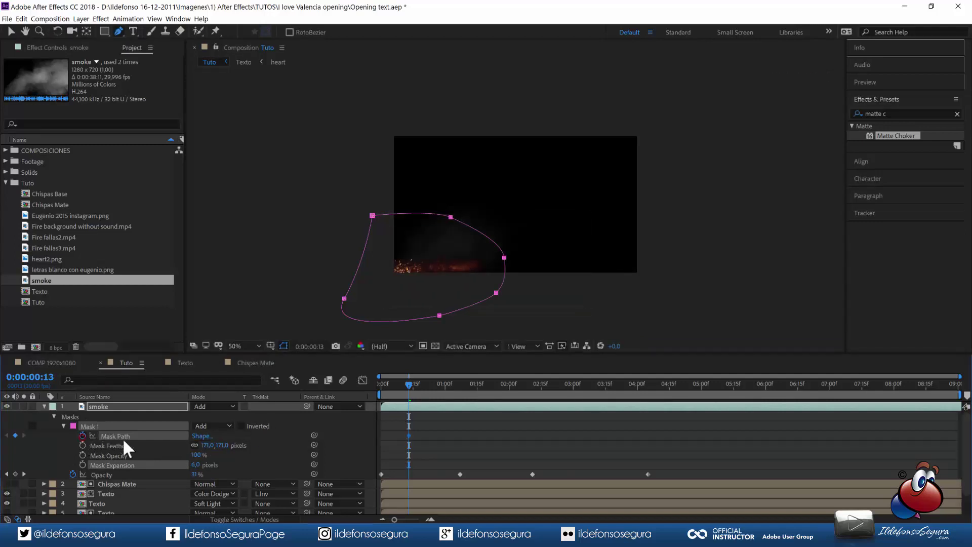
drag(390, 438, 384, 437)
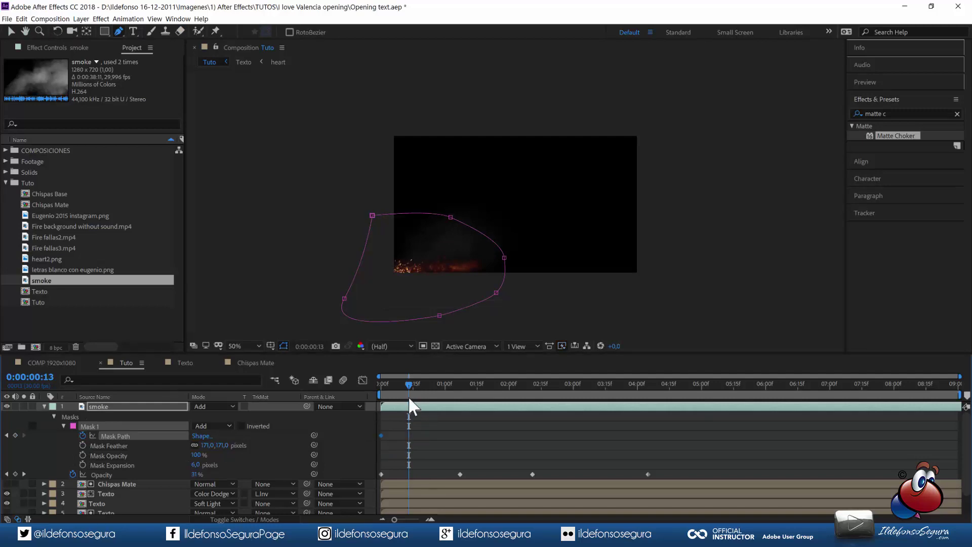
drag(408, 386, 426, 384)
drag(451, 217, 497, 178)
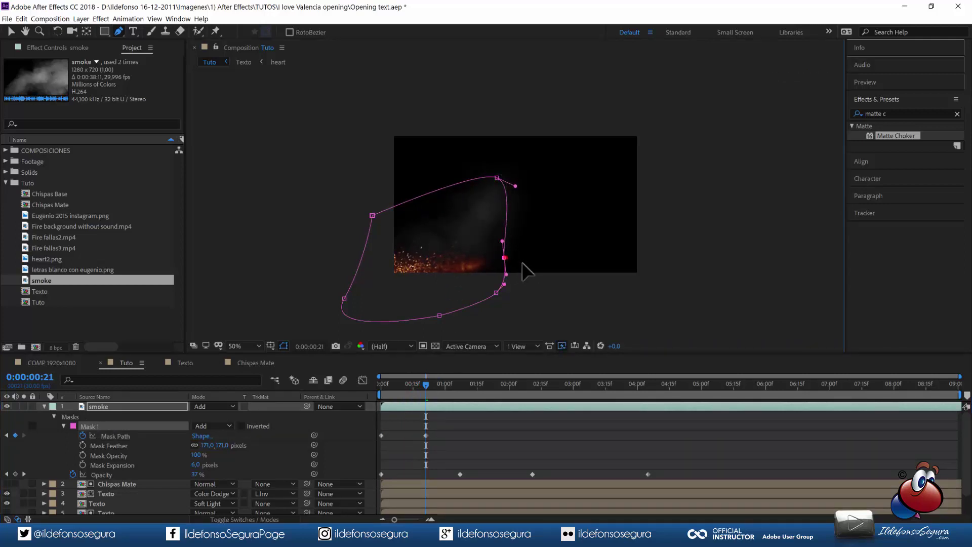
drag(505, 258, 543, 268)
drag(497, 178, 455, 188)
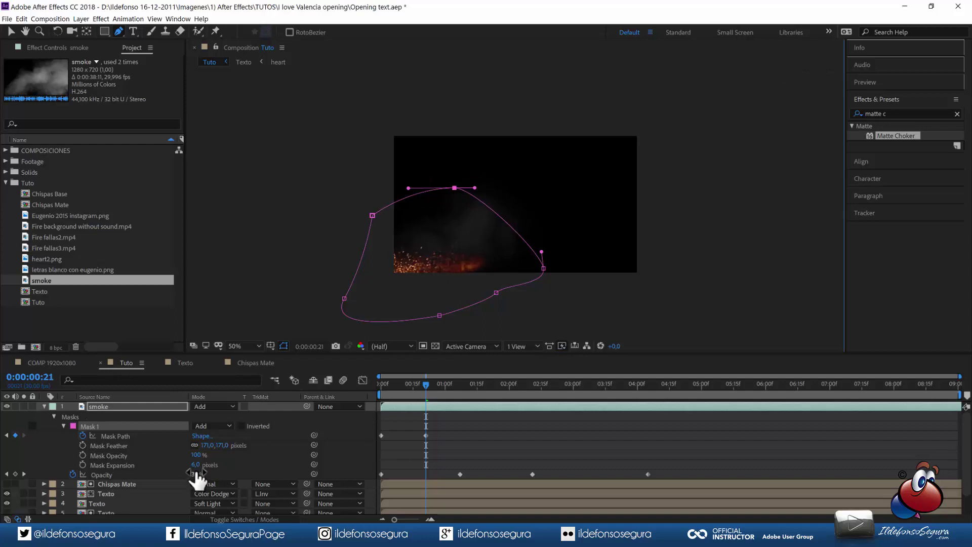
- Set Mask Expansion to -102 pixels, then extend the smoke mask further up and right at 0:00:01:14 to follow the sparks
drag(196, 464, 167, 466)
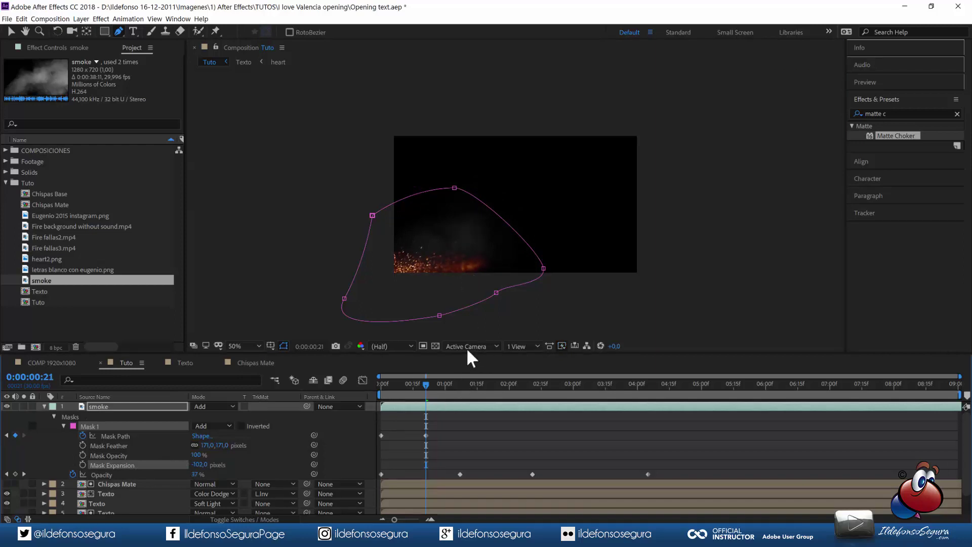
drag(426, 383, 475, 382)
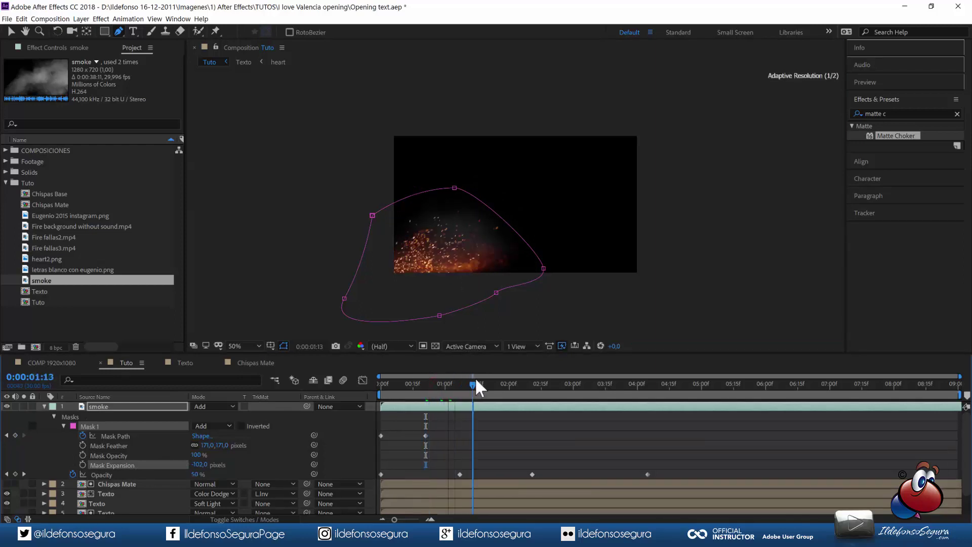
drag(454, 188, 496, 149)
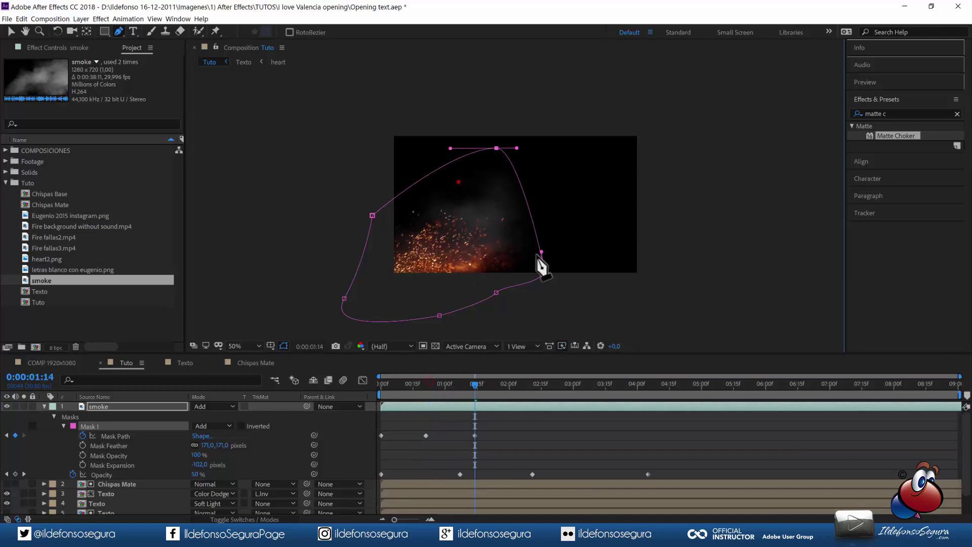
drag(543, 268, 583, 258)
drag(497, 292, 523, 306)
- Reshape the smoke mask at 0:00:02:16, raising its upper points and pushing its right side toward the frame's right edge
drag(475, 383, 544, 382)
drag(496, 148, 514, 104)
drag(372, 215, 367, 172)
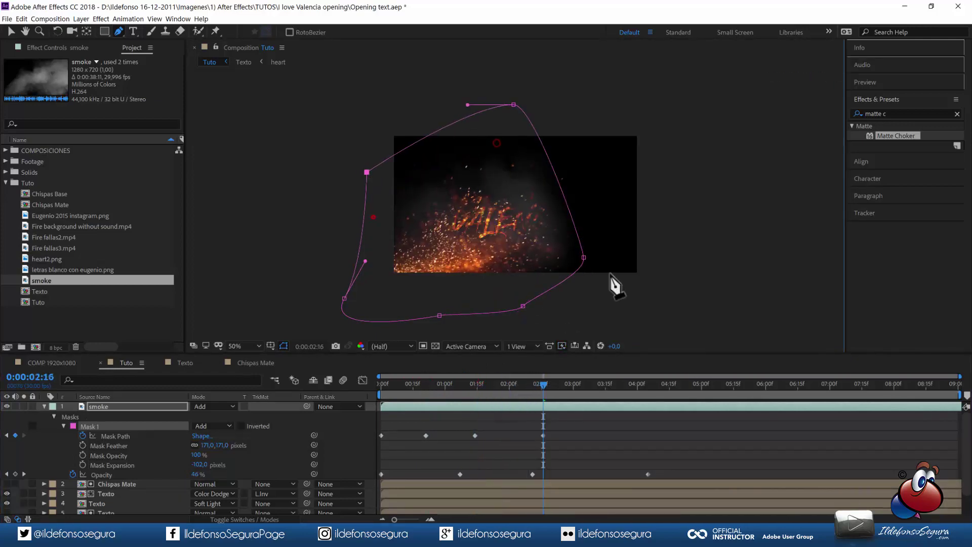
drag(584, 257, 631, 260)
drag(514, 105, 560, 147)
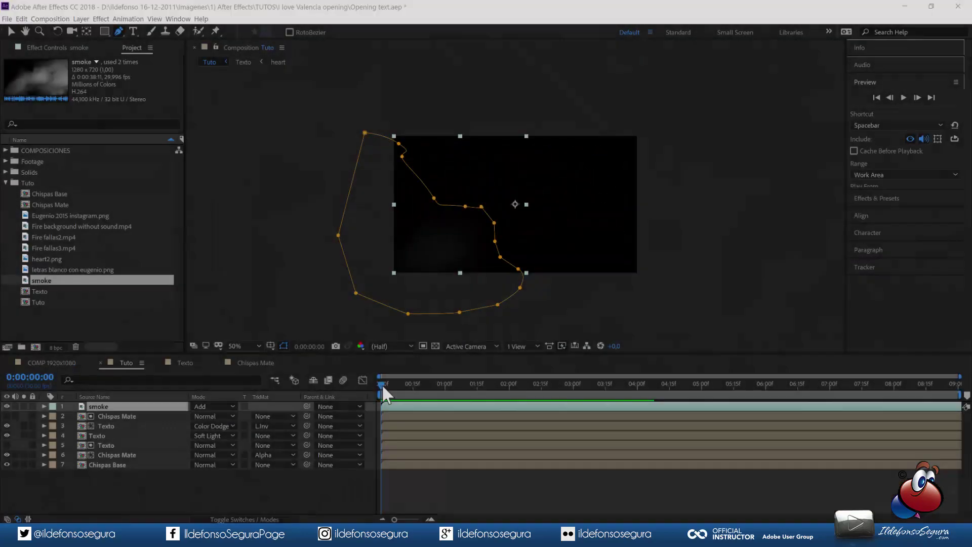
- Preview the Tuto composition from 0:00:00:00 to check how the smoke follows the sparks
mouse_move(381, 384)
mouse_down()
mouse_move(548, 368)
mouse_move(369, 386)
mouse_up()
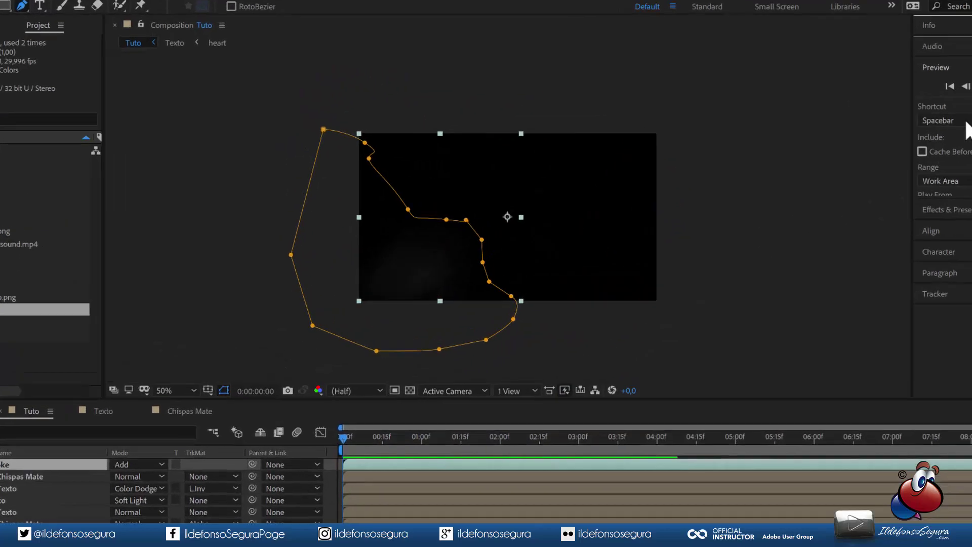
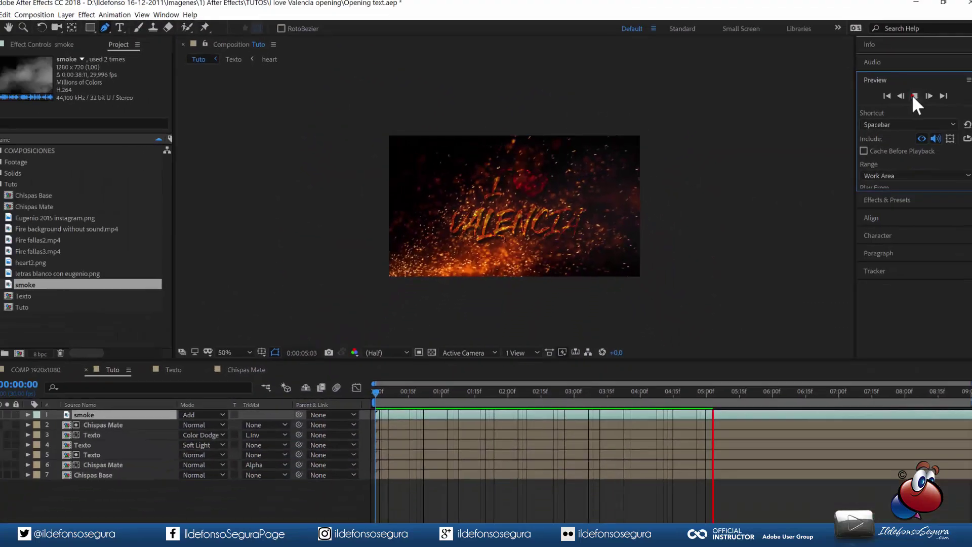
click(913, 96)
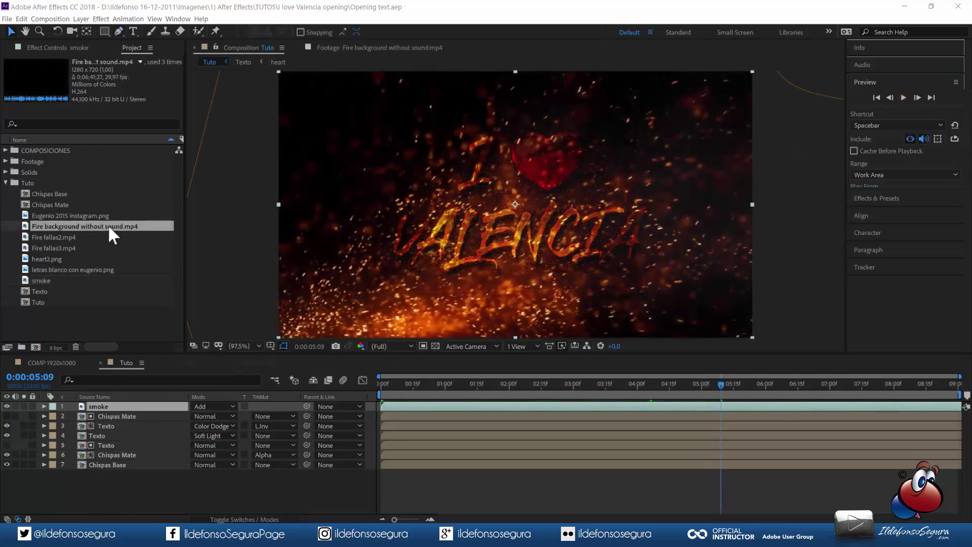
- Inspect the Fire background without sound.mp4 footage, then close it and return to the Tuto composition
double_click(109, 227)
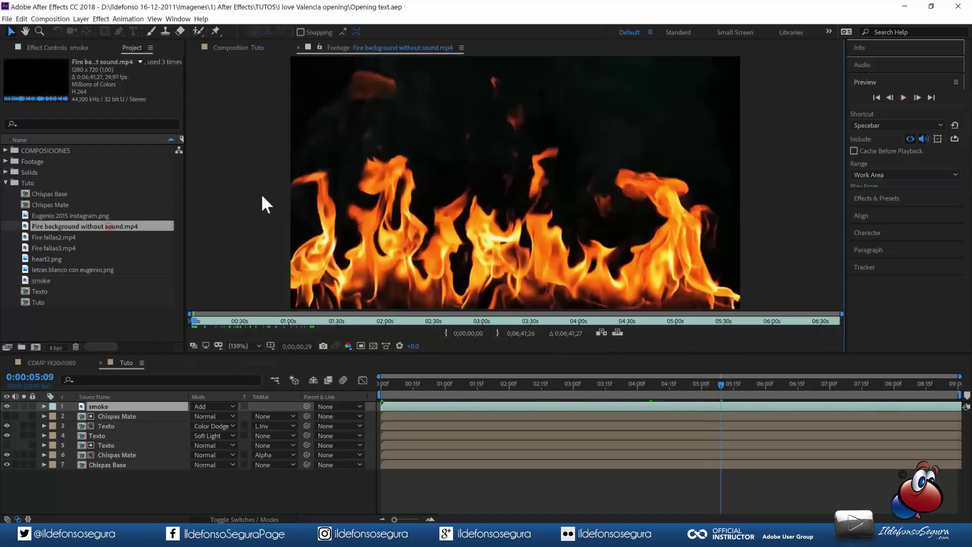
mouse_move(196, 319)
mouse_down()
mouse_move(391, 310)
mouse_move(191, 303)
mouse_up()
click(298, 47)
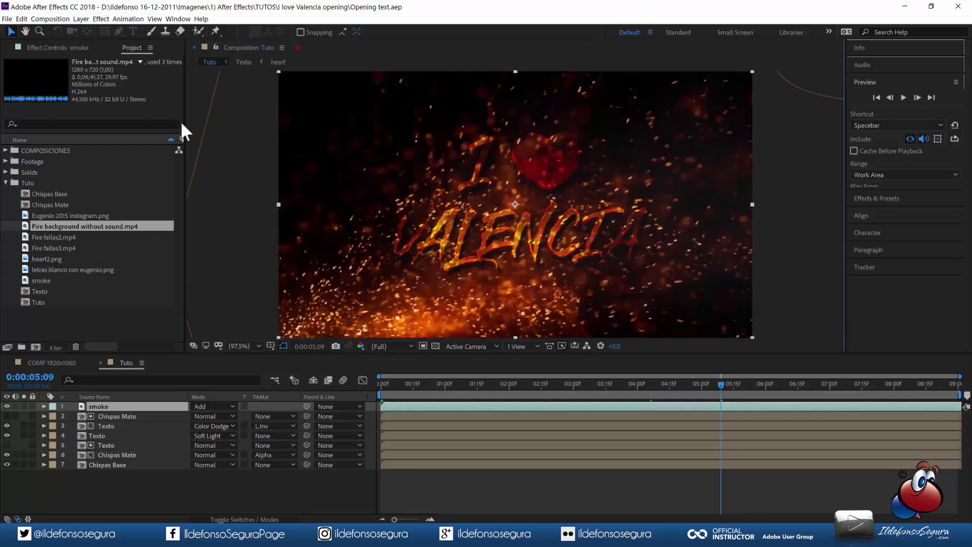
- Create a composition from Fire background without sound.mp4 and rename it llama1
drag(53, 223, 35, 347)
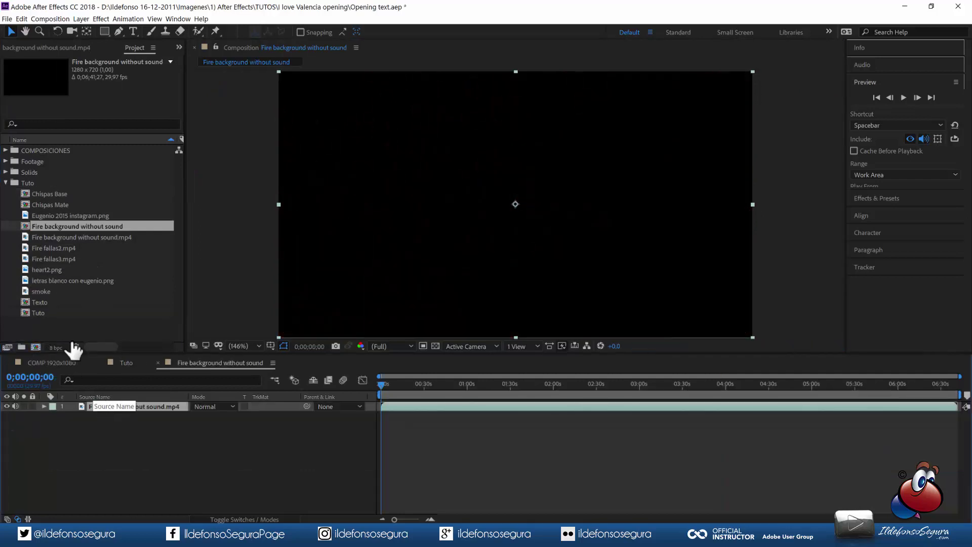
click(65, 224)
key(Return)
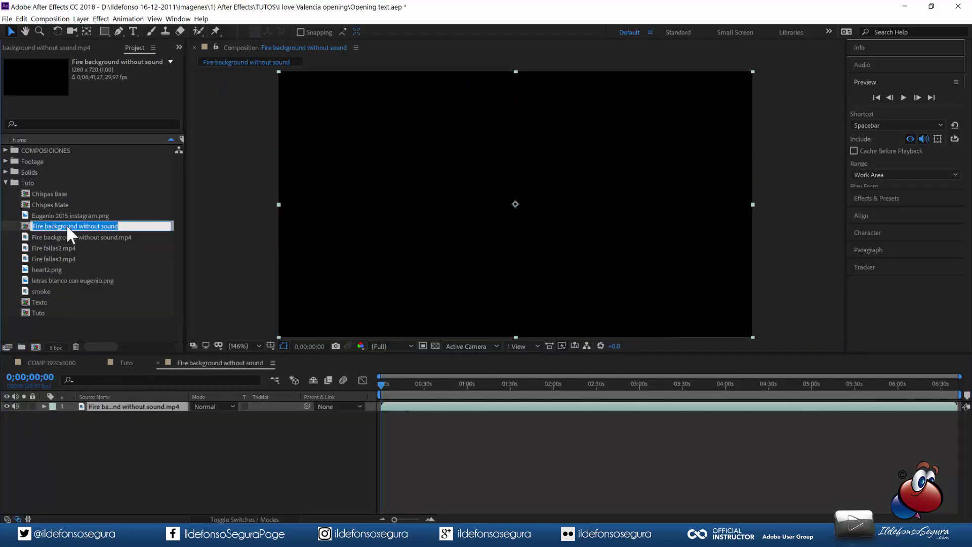
text(llama1)
key(Return)
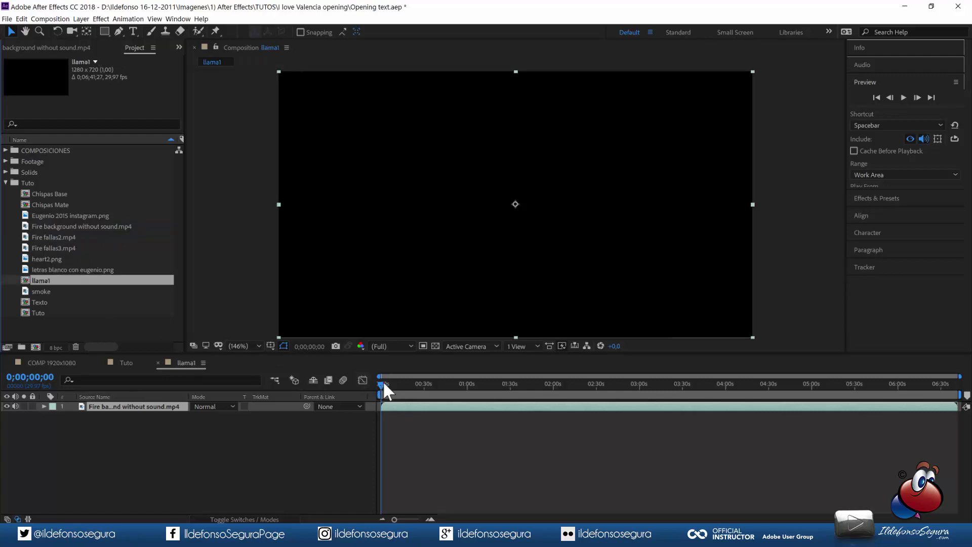
- At 0;00;32;27 in llama1, draw a closed freeform Pen mask around the central flame, extending above and below the frame
drag(382, 380, 428, 377)
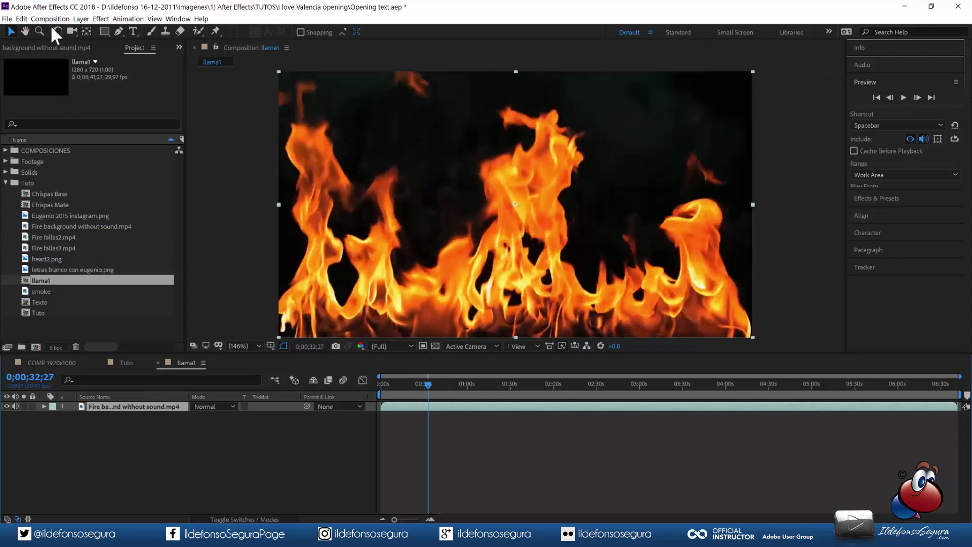
click(118, 32)
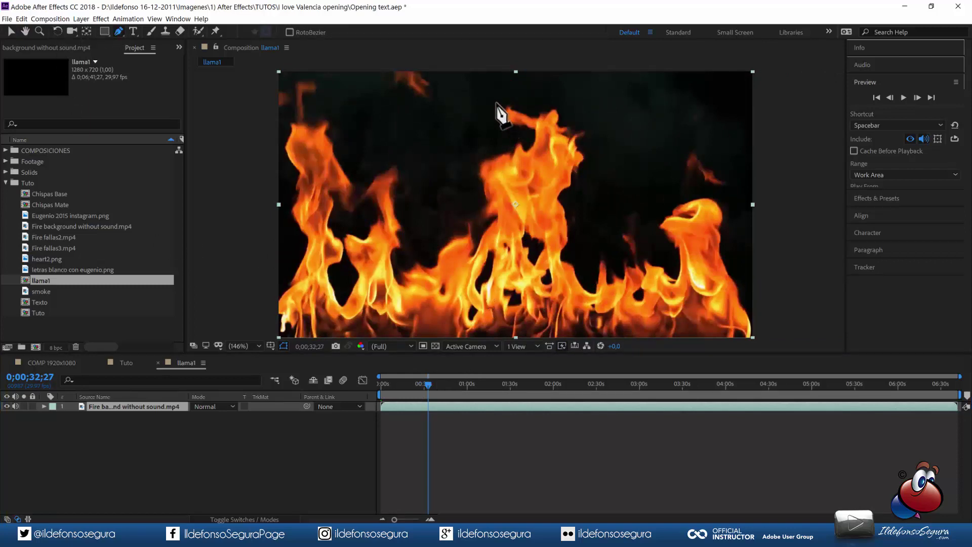
key(comma)
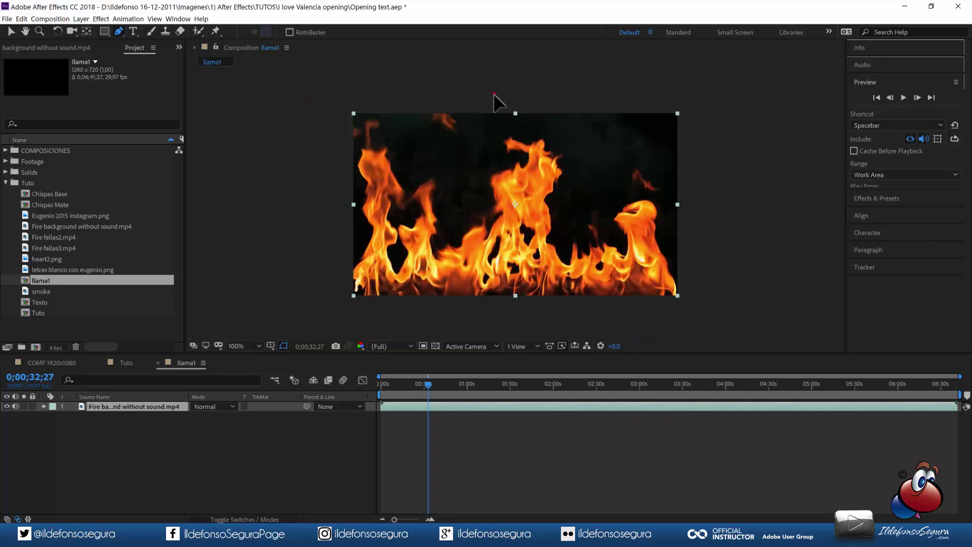
click(495, 94)
mouse_move(497, 139)
mouse_down()
mouse_move(469, 180)
mouse_move(480, 209)
mouse_up()
drag(491, 220, 556, 286)
drag(565, 237, 575, 238)
drag(579, 191, 582, 196)
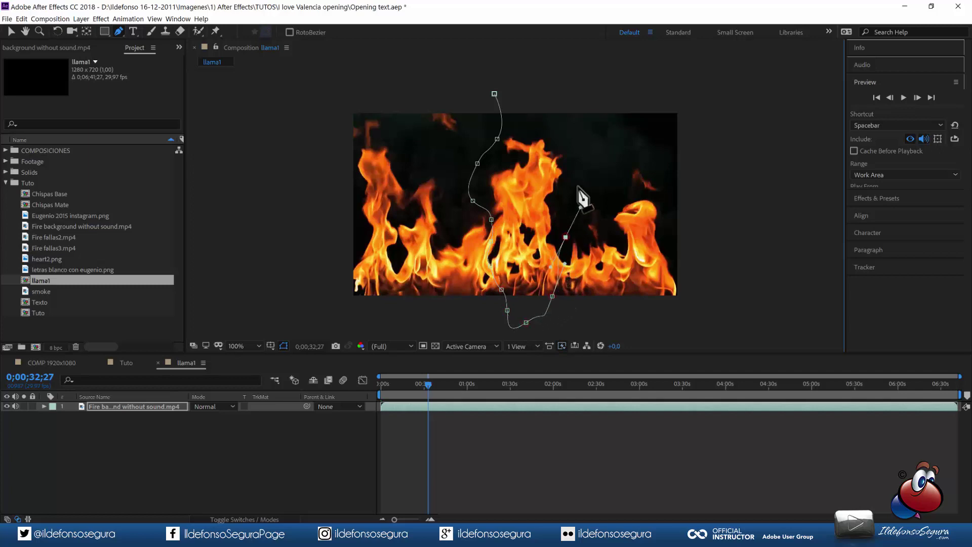
drag(574, 139, 485, 81)
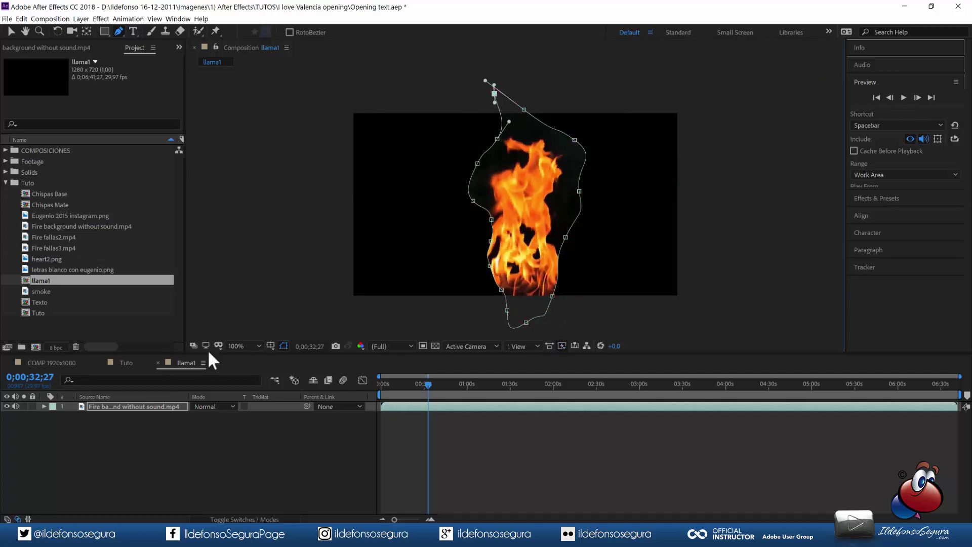
- Set the flame mask's Feather to 68 pixels and Expansion to -36 pixels, then check the flame at other times up to 0;01;11;24
click(44, 406)
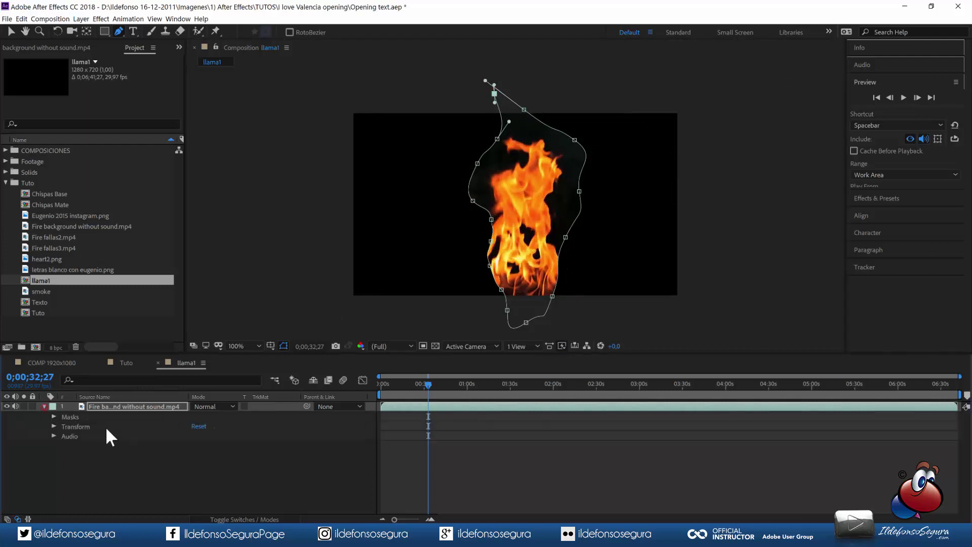
click(54, 417)
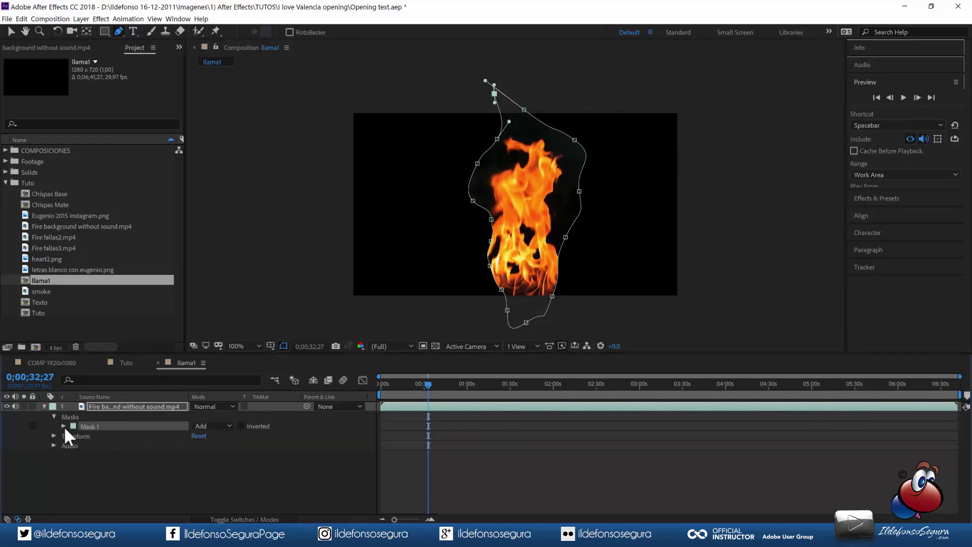
click(63, 427)
drag(218, 445, 251, 437)
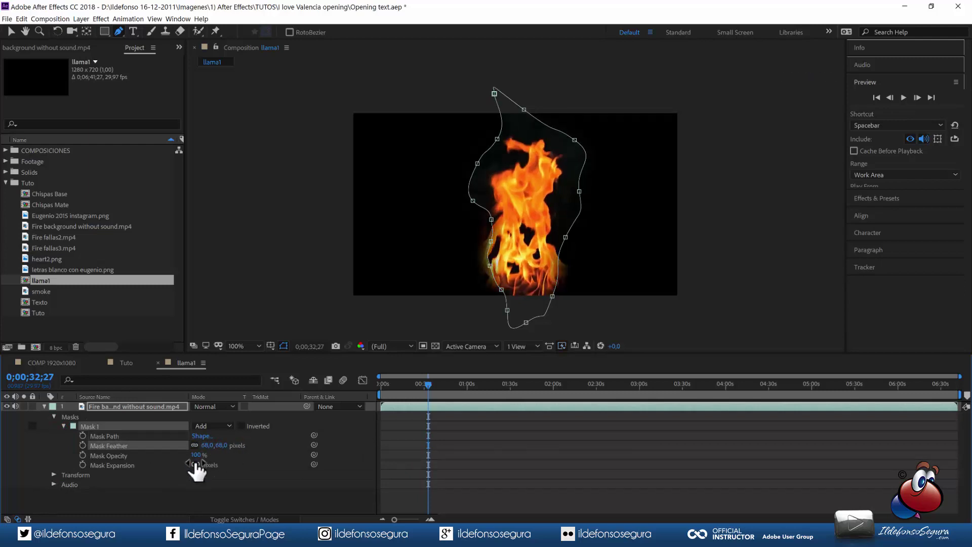
mouse_move(190, 465)
mouse_down()
mouse_move(164, 463)
mouse_move(173, 463)
mouse_up()
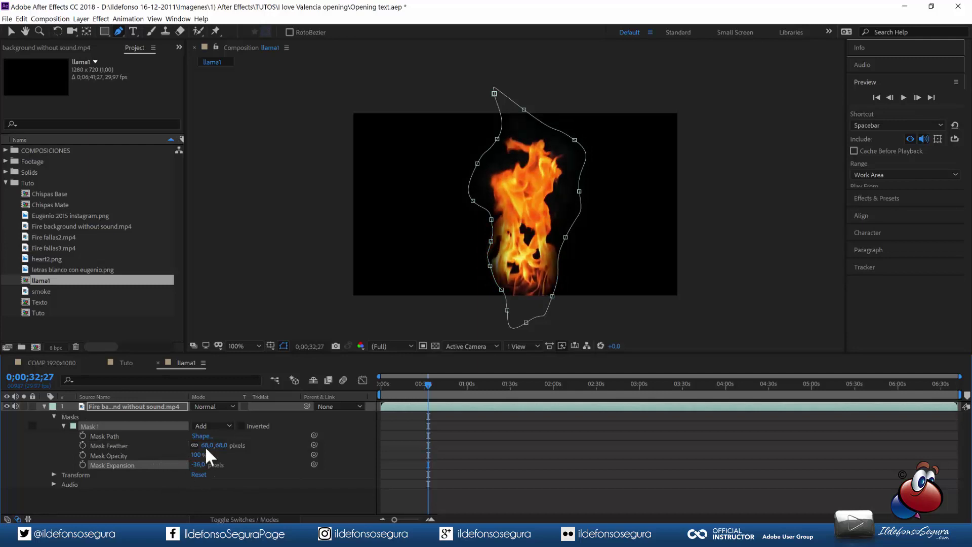
drag(425, 384, 479, 375)
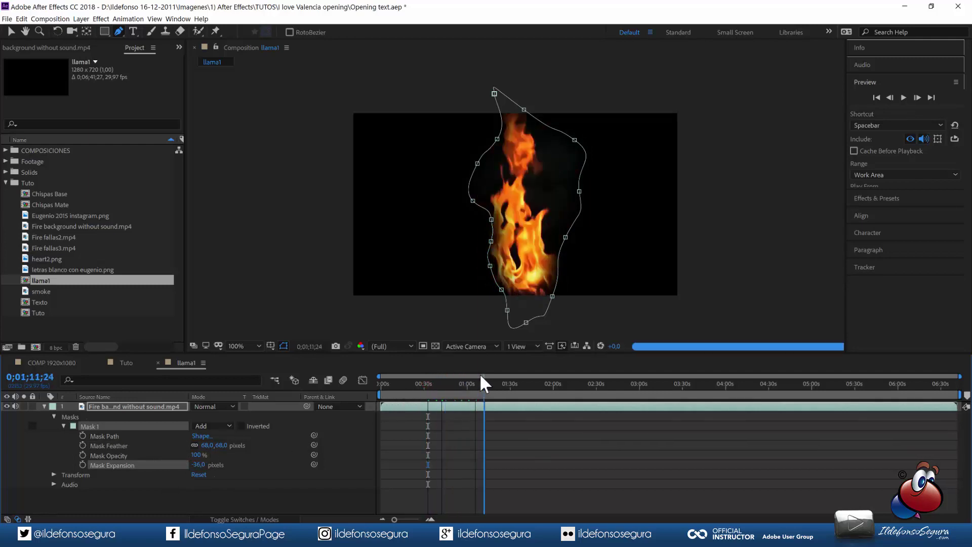
- Duplicate the llama1 composition and open the copy
click(40, 281)
key(ctrl+d)
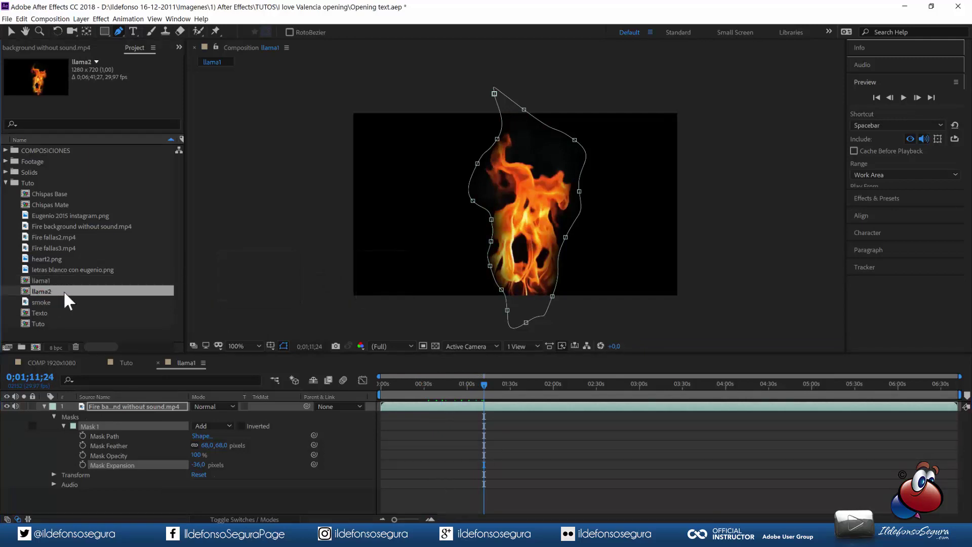
double_click(59, 290)
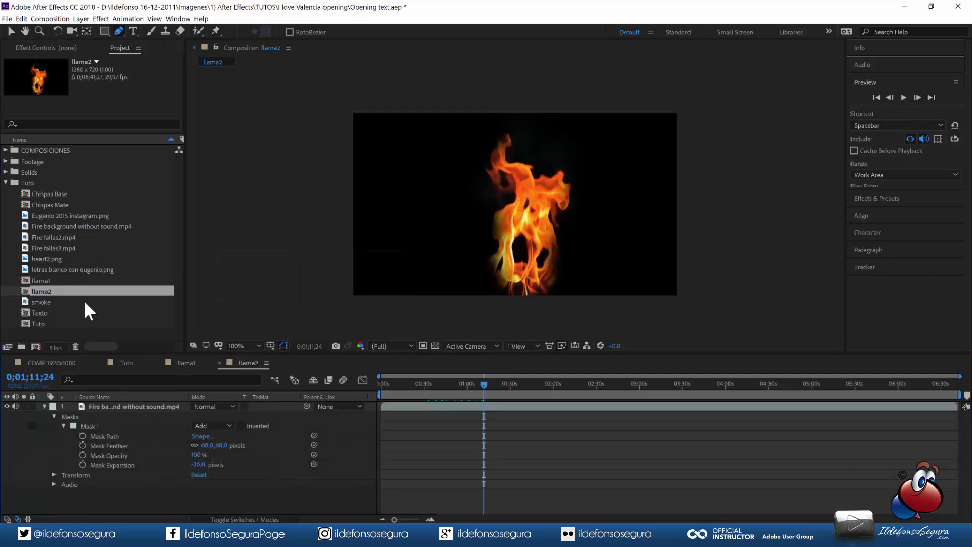
- In llama2, move the whole mask over the flames on the frame's left side and tilt it slightly counterclockwise
click(89, 425)
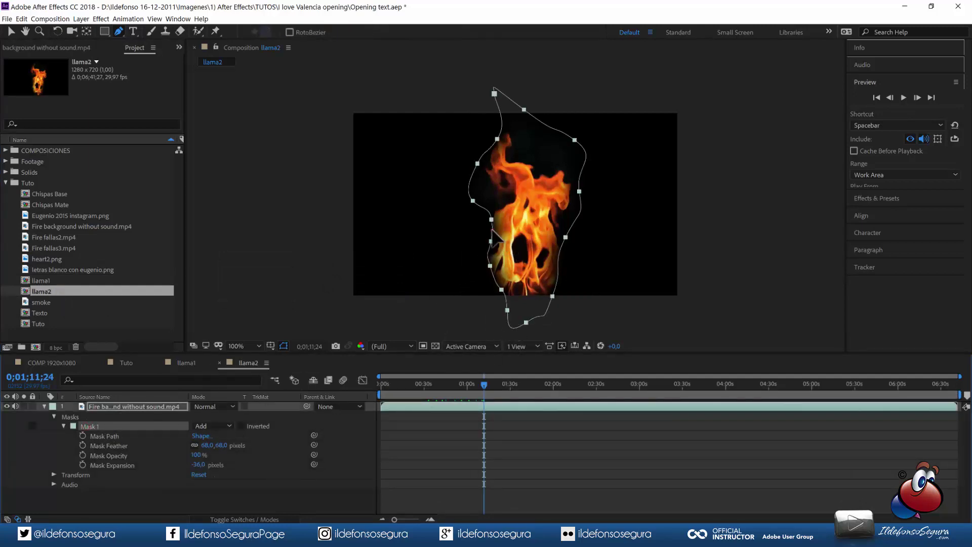
key(v)
drag(492, 228, 407, 242)
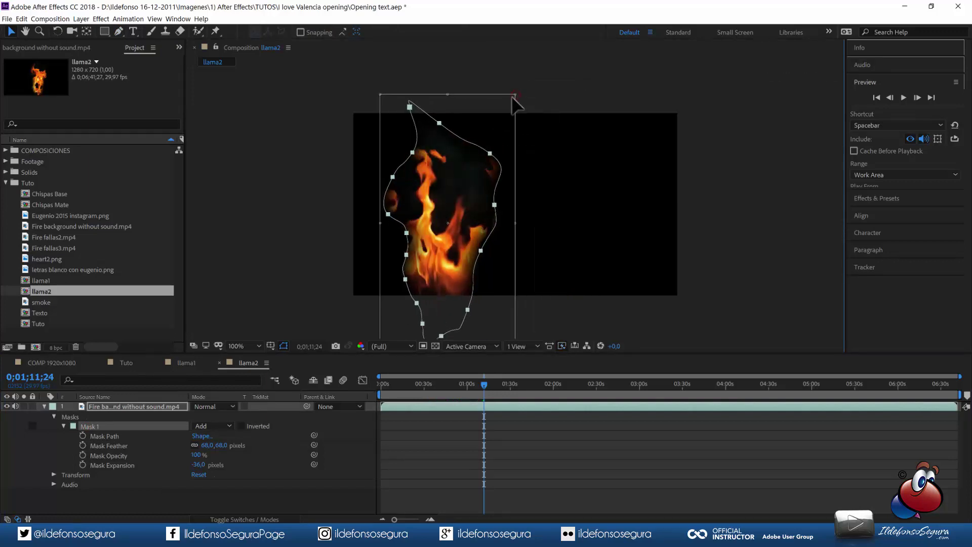
drag(515, 94, 495, 83)
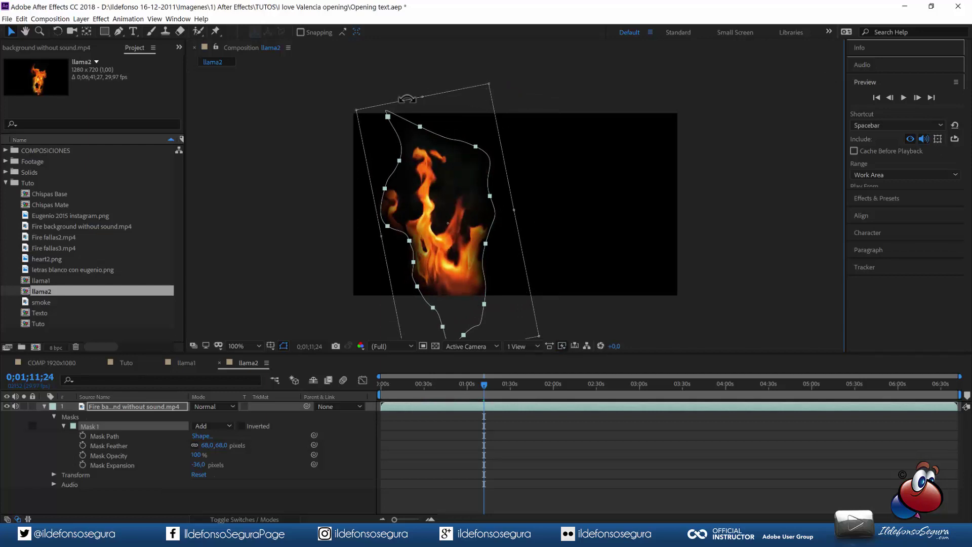
drag(357, 110, 364, 139)
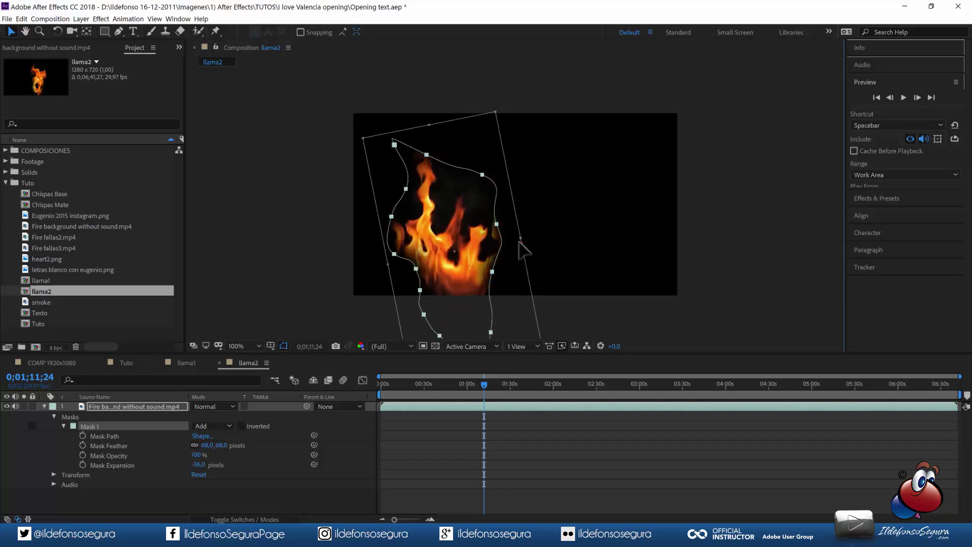
drag(519, 242, 450, 147)
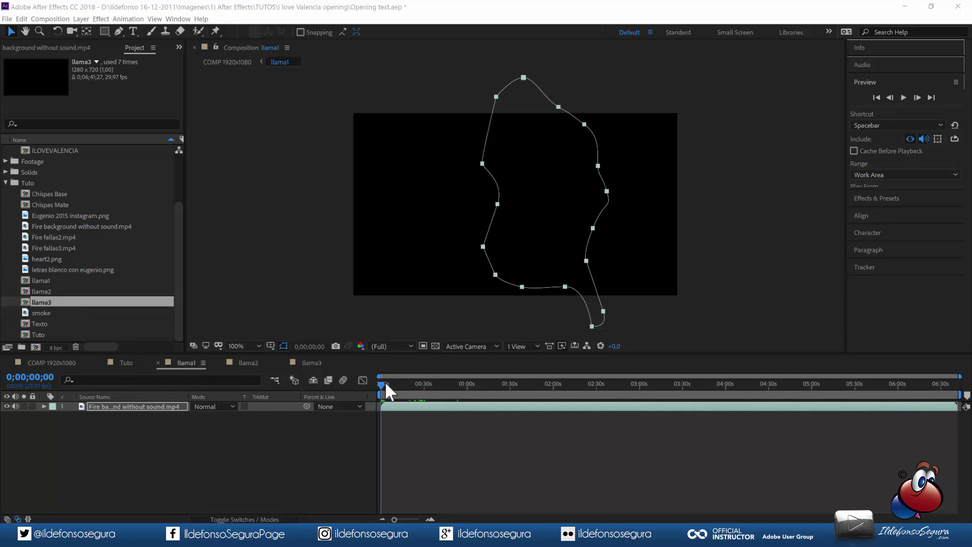
- Review the masked flames and mask settings in llama1, llama2 and llama3, then close these three compositions
drag(385, 384, 464, 379)
key(m)
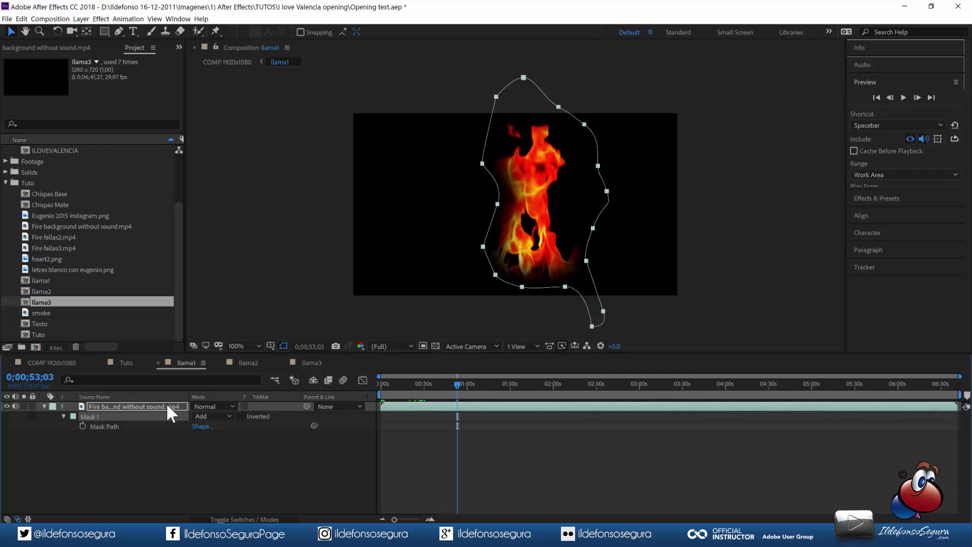
key(m)
key(m)
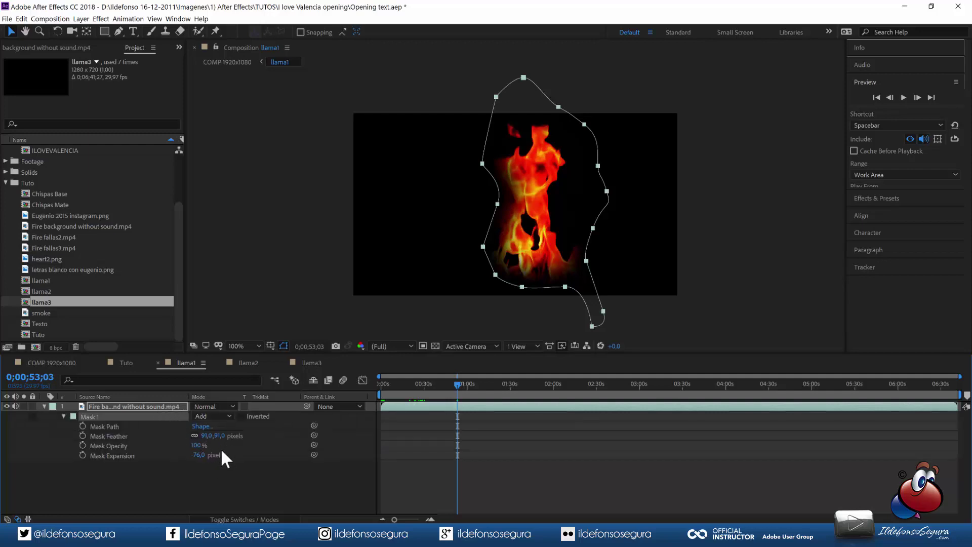
click(235, 363)
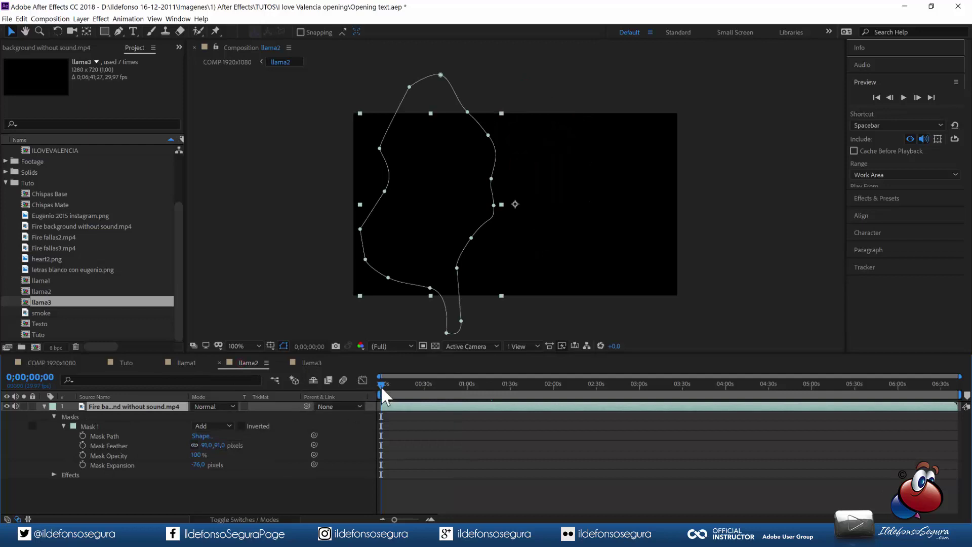
drag(380, 385, 484, 384)
click(310, 362)
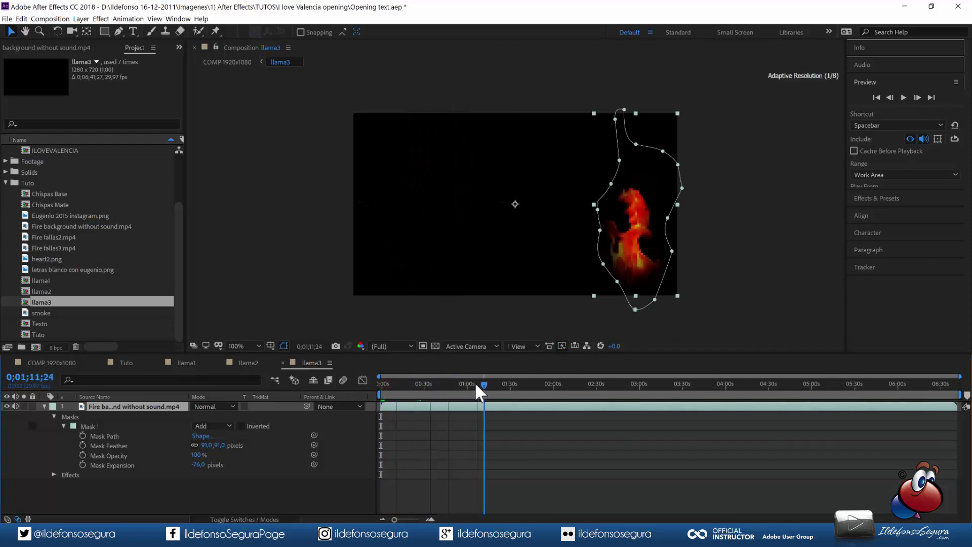
click(158, 362)
click(158, 362)
click(158, 362)
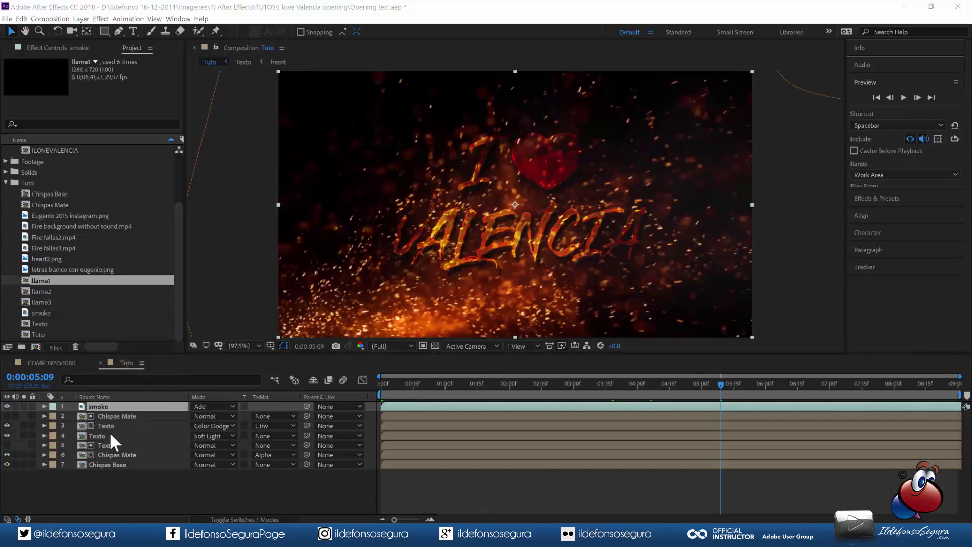
- Add llama1 to the Tuto composition directly above the hidden Texto matte layer and set its blending mode to Screen
click(115, 444)
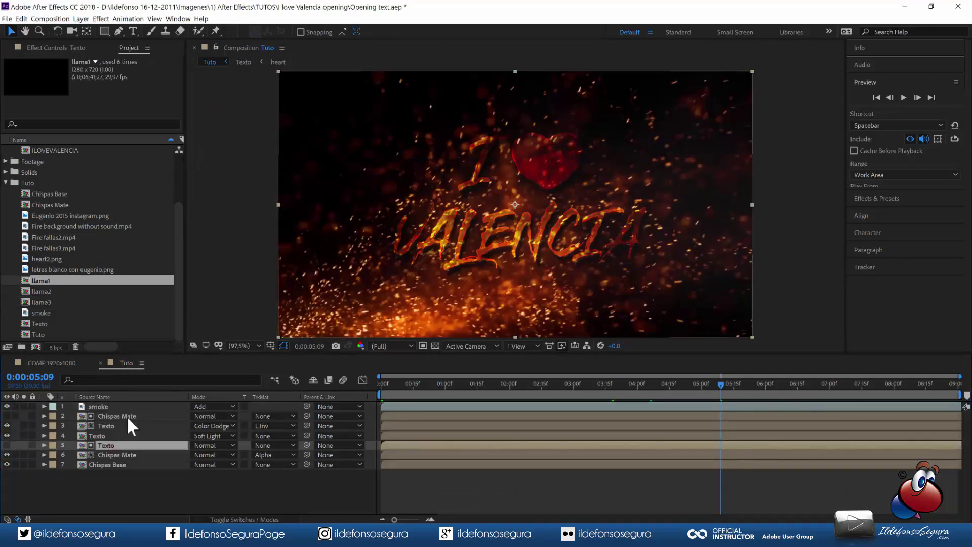
drag(50, 280, 102, 440)
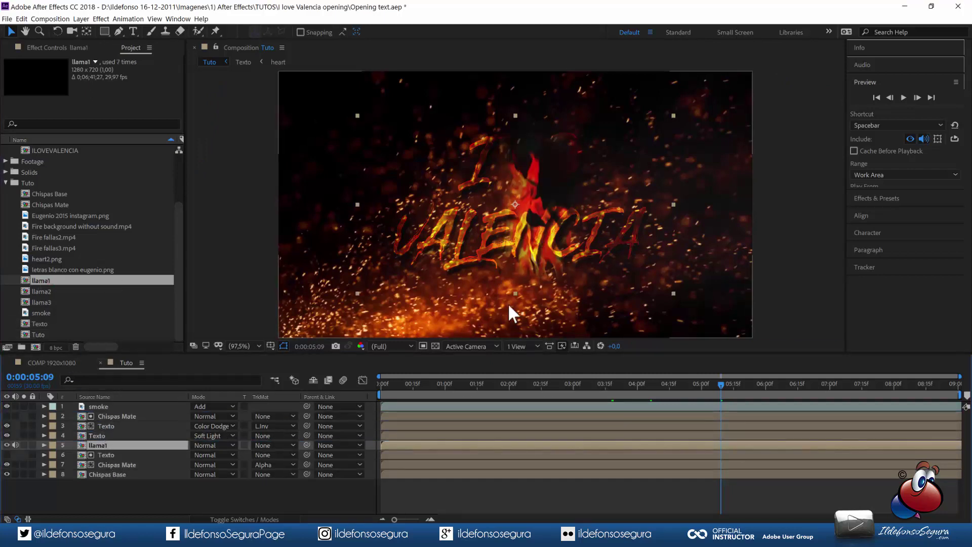
click(217, 443)
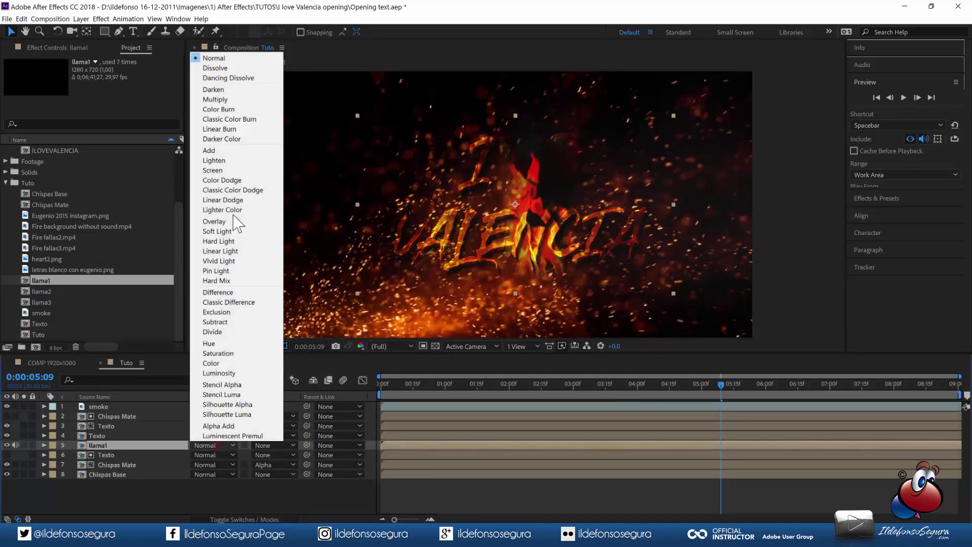
click(227, 172)
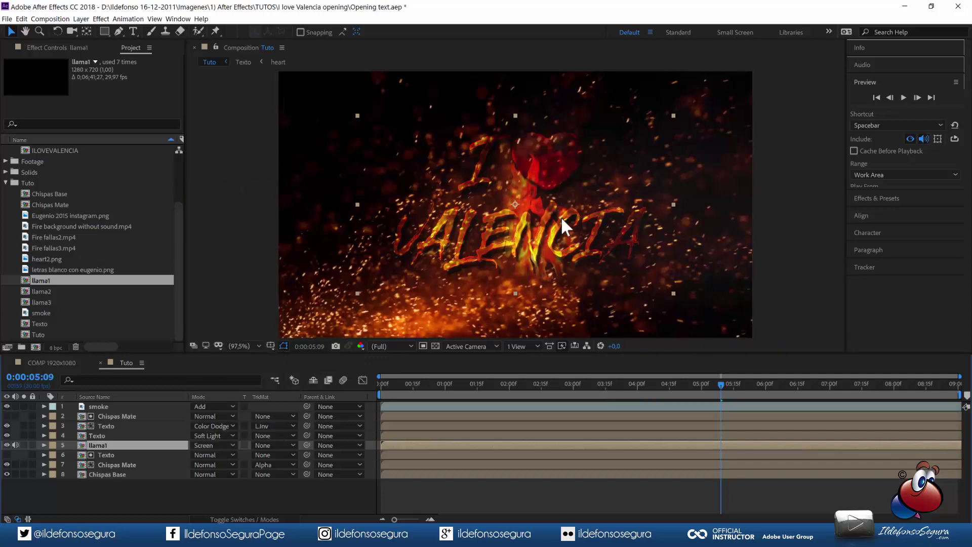
- Toggle Solo on the llama1 layer to view its flame in isolation
click(23, 445)
click(22, 445)
click(22, 445)
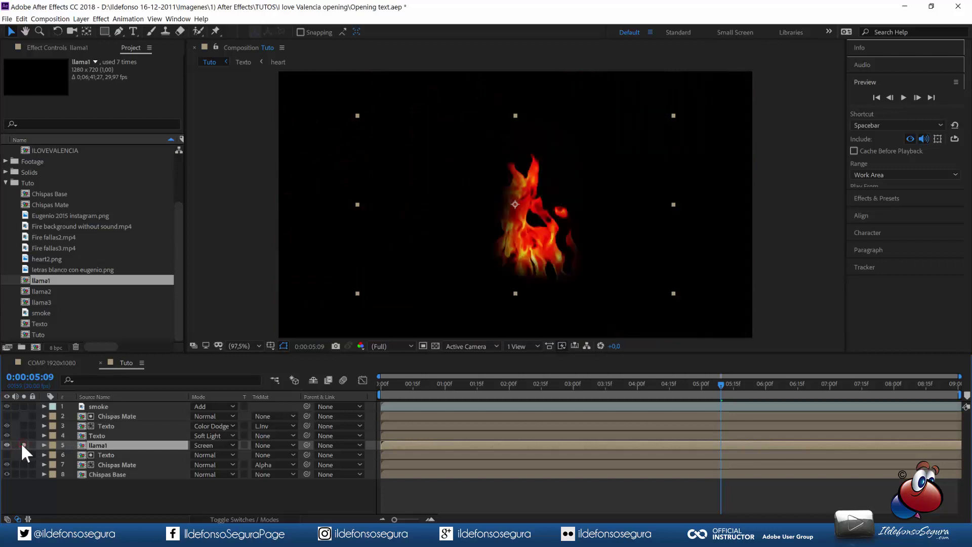
- Scale the llama1 layer down to 28% and turn off its Solo
key(s)
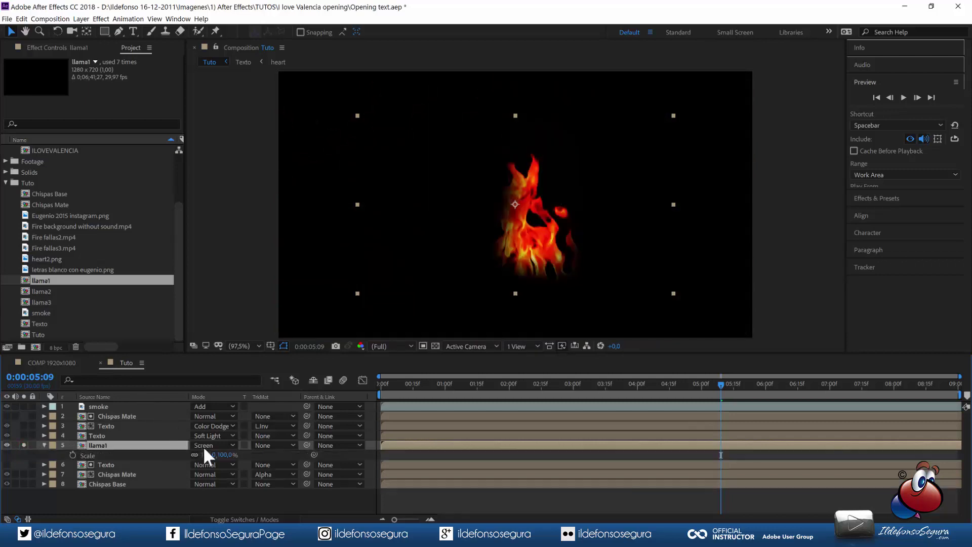
drag(224, 454, 179, 465)
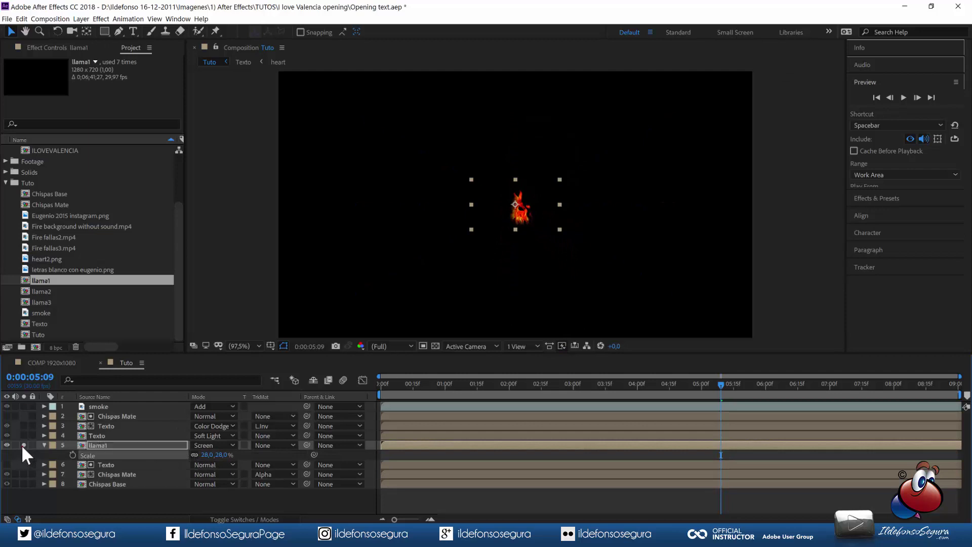
click(23, 444)
- Place the llama1 flame over the V of VALENCIA and narrow its horizontal scale to about 17.9%
drag(521, 217, 504, 184)
scroll(398, 247, up, 2)
key(space)
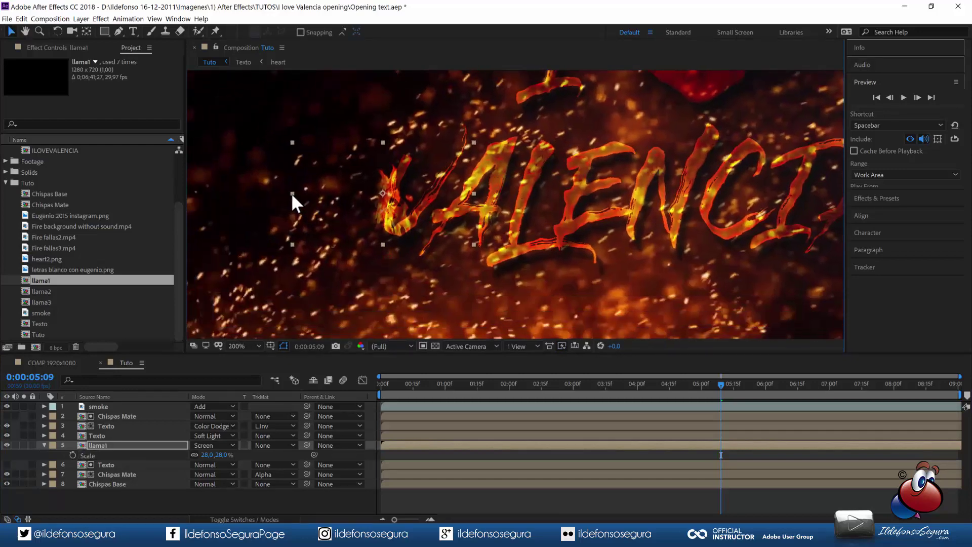
drag(290, 193, 325, 184)
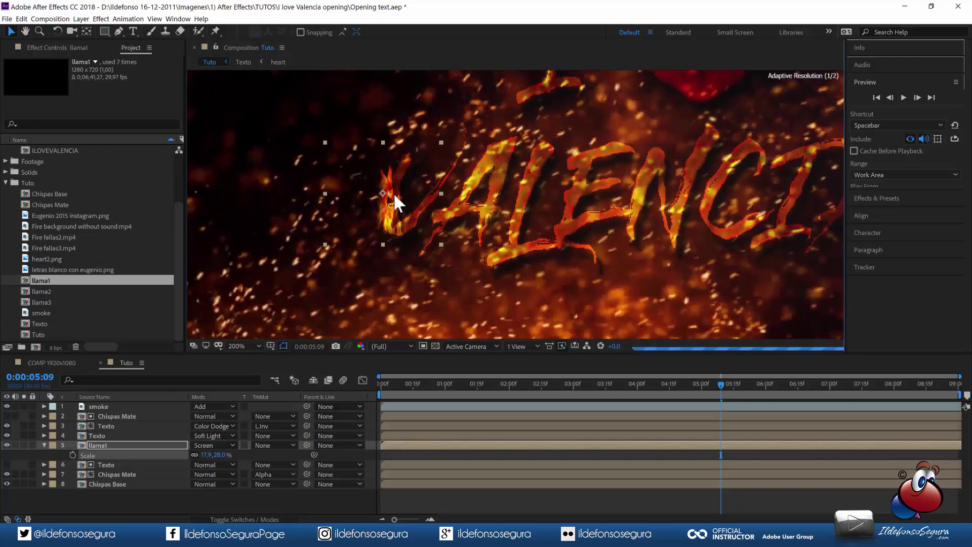
drag(398, 209, 405, 209)
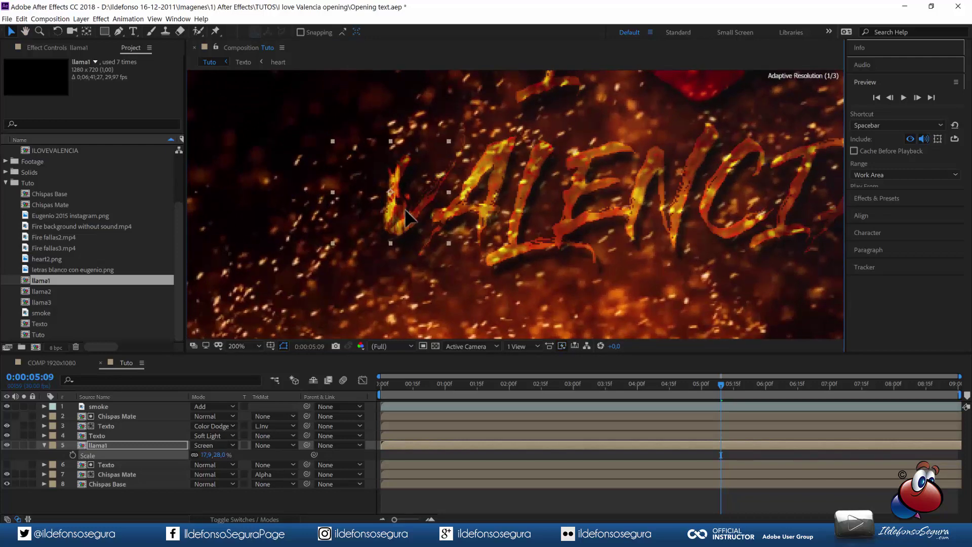
- Delay the llama1 layer in time so it starts just after the one-second mark, as the V begins to appear
drag(722, 387, 638, 390)
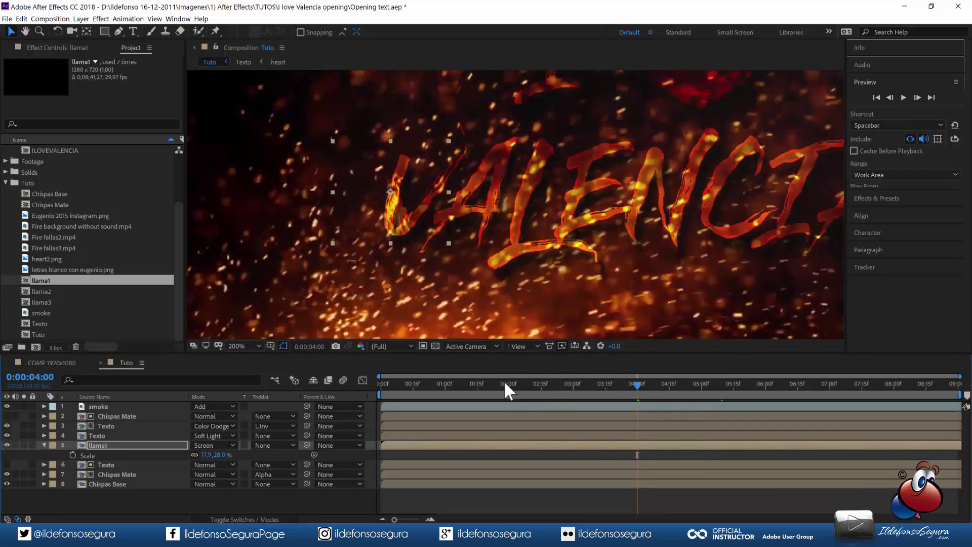
drag(504, 384, 469, 384)
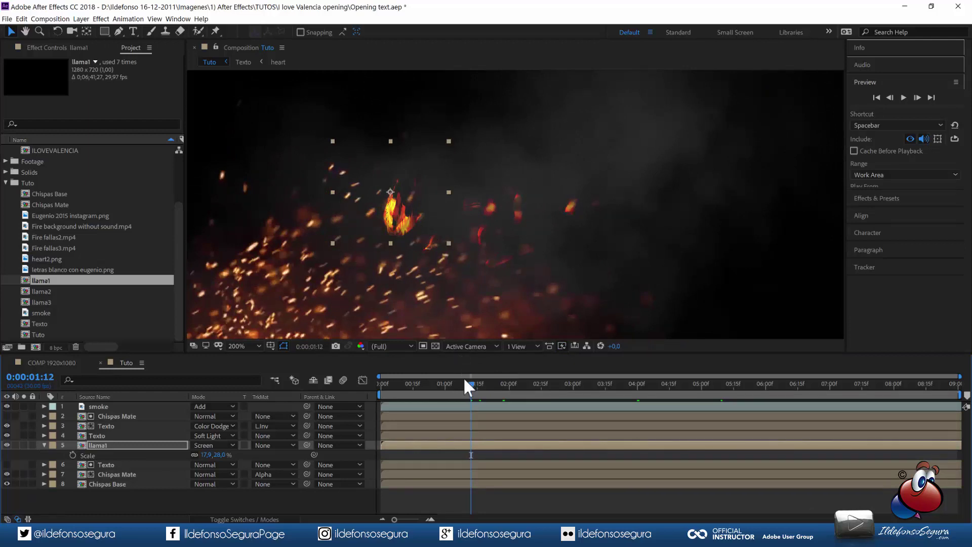
drag(396, 444, 468, 445)
- Duplicate the llama1 layer at 0:00:03:00 and flip the copy horizontally
drag(473, 382, 577, 359)
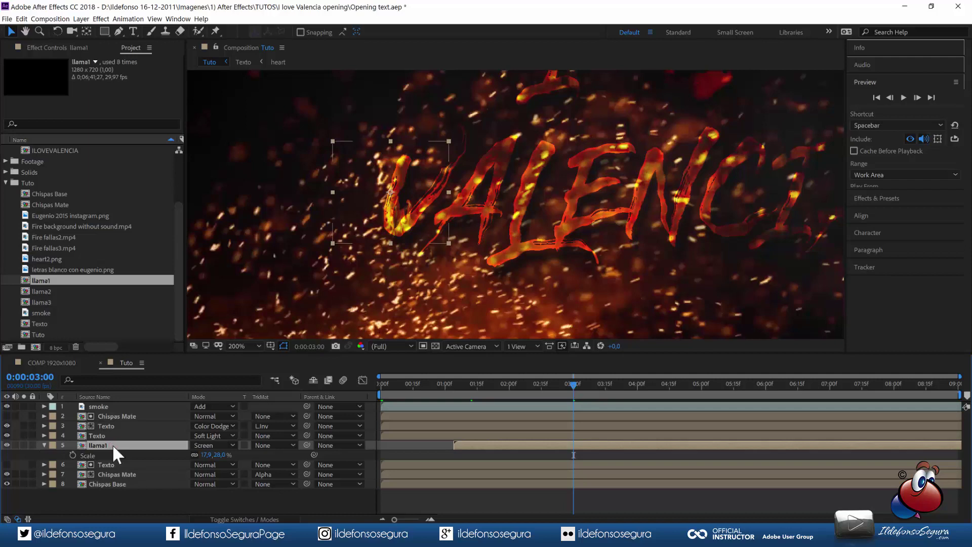
key(ctrl+d)
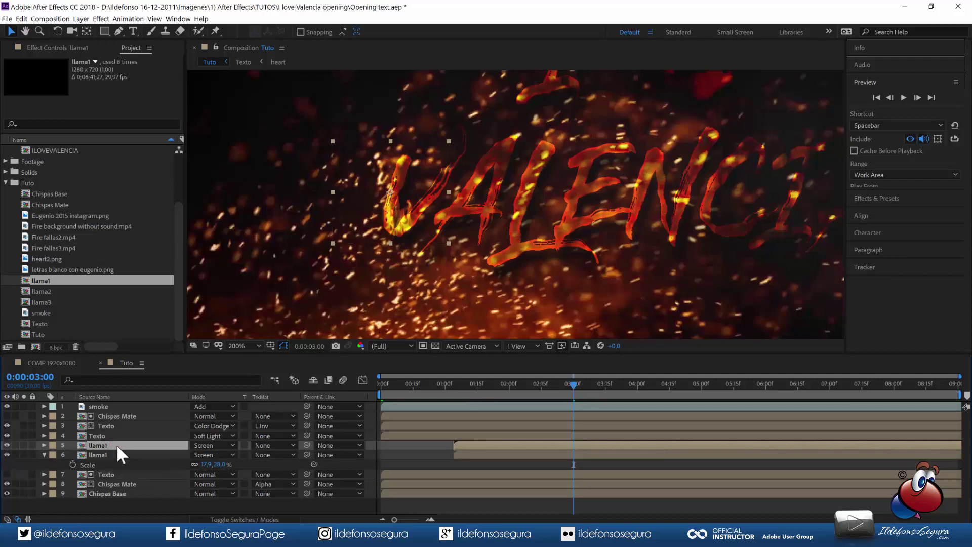
right_click(117, 444)
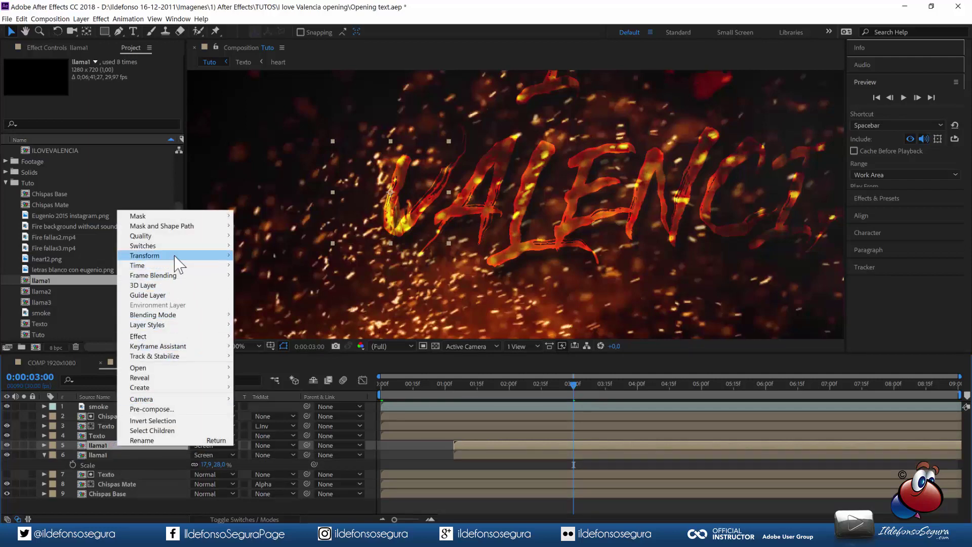
mouse_move(174, 256)
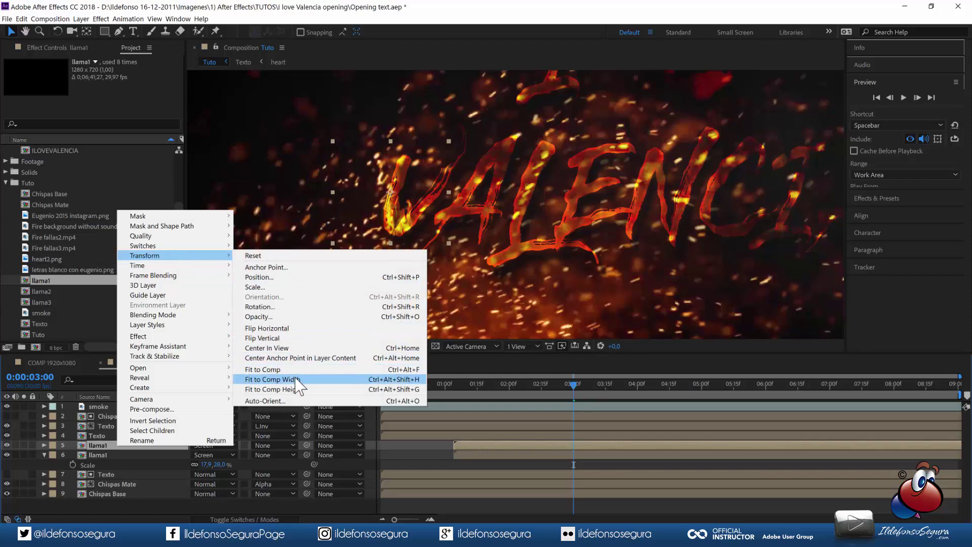
click(278, 328)
- Move the flipped flame copy onto the E of VALENCIA and stretch it taller
drag(382, 234, 543, 187)
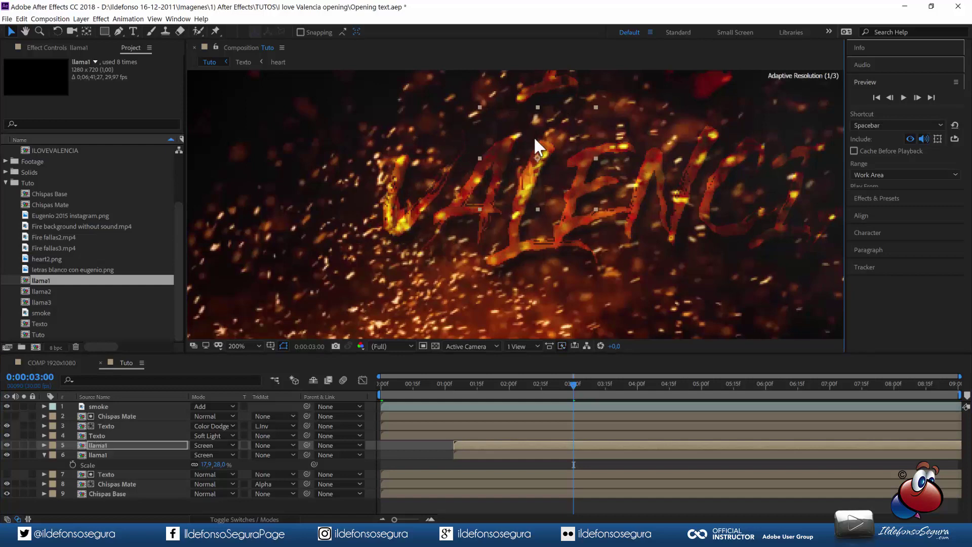
drag(537, 104, 536, 82)
drag(520, 188, 567, 194)
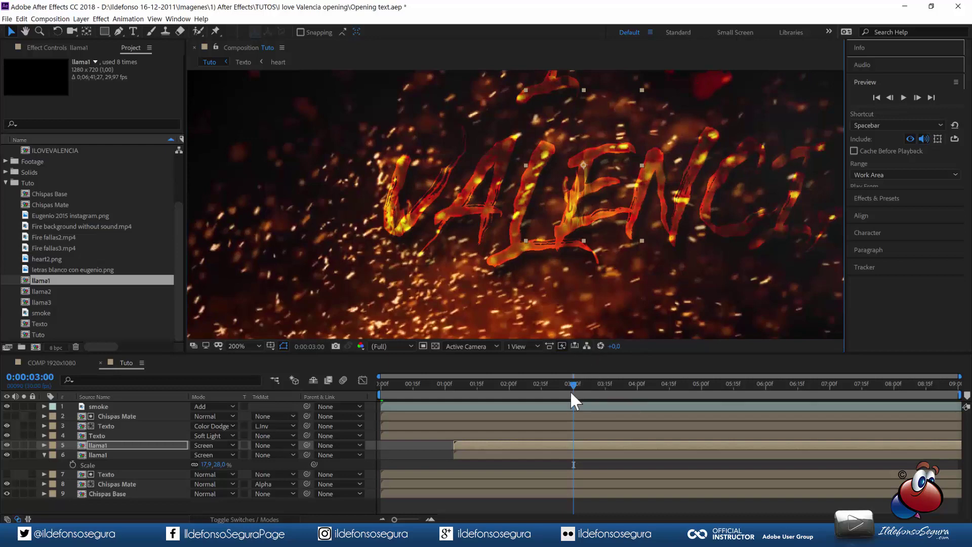
- Delay the flipped llama1 copy to start at about 0:00:01:15 and check it against the whole title at 0:00:03:09
drag(574, 388, 497, 397)
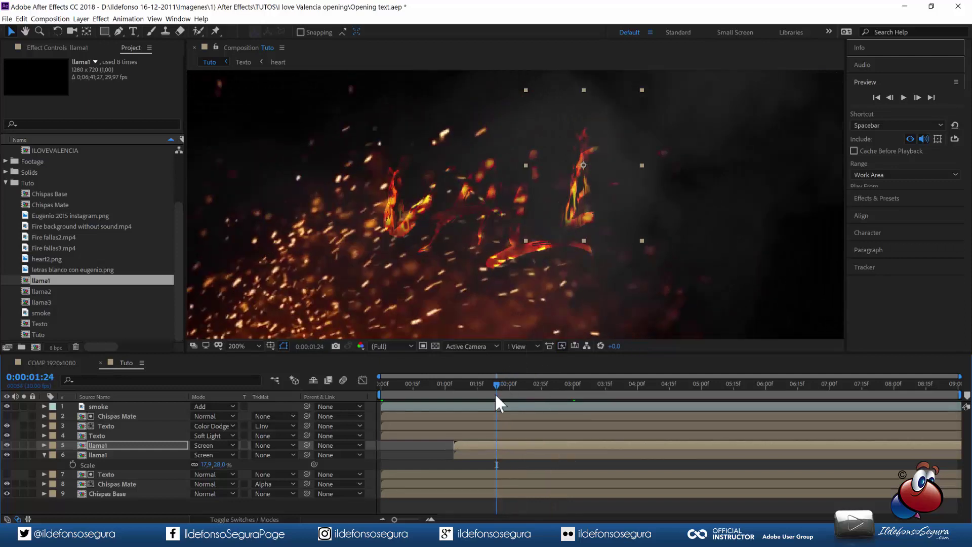
drag(474, 441, 494, 439)
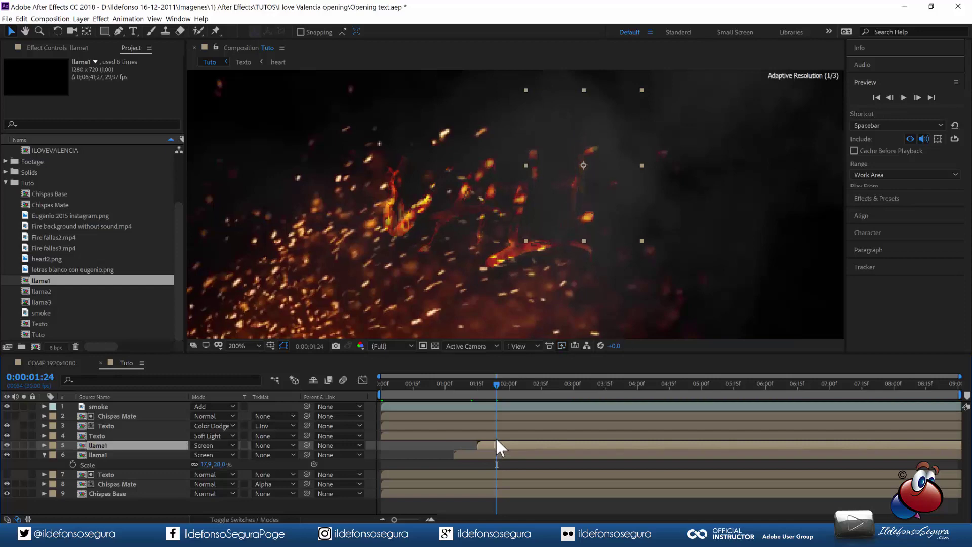
drag(497, 386, 593, 375)
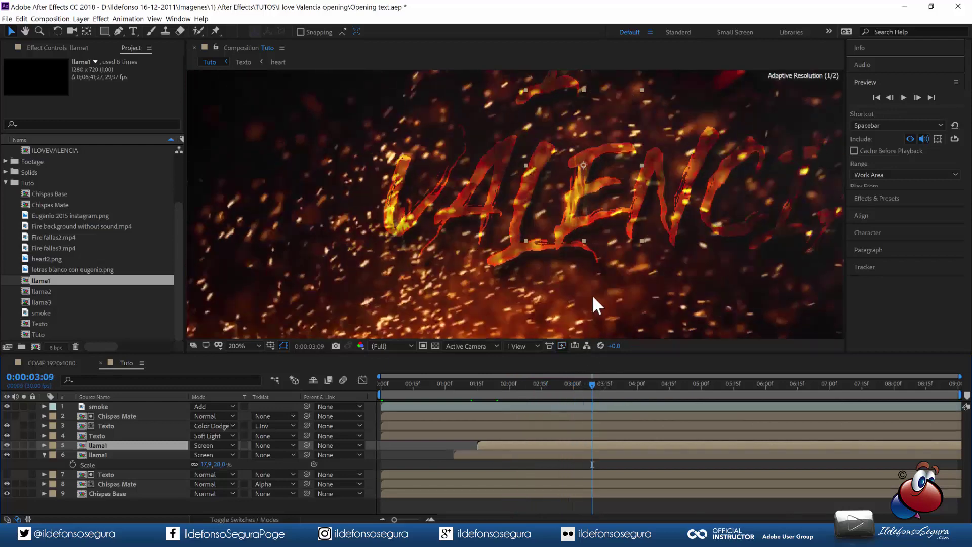
click(246, 346)
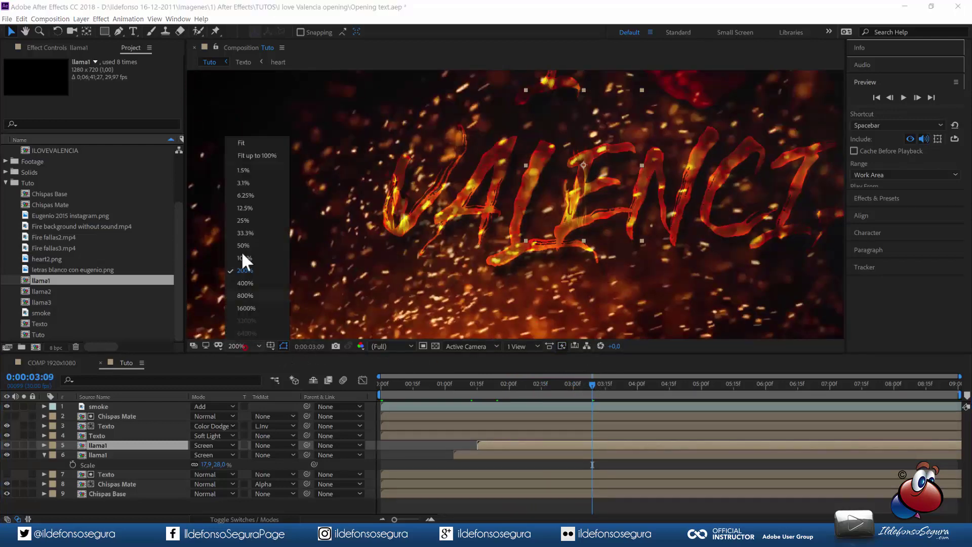
click(249, 155)
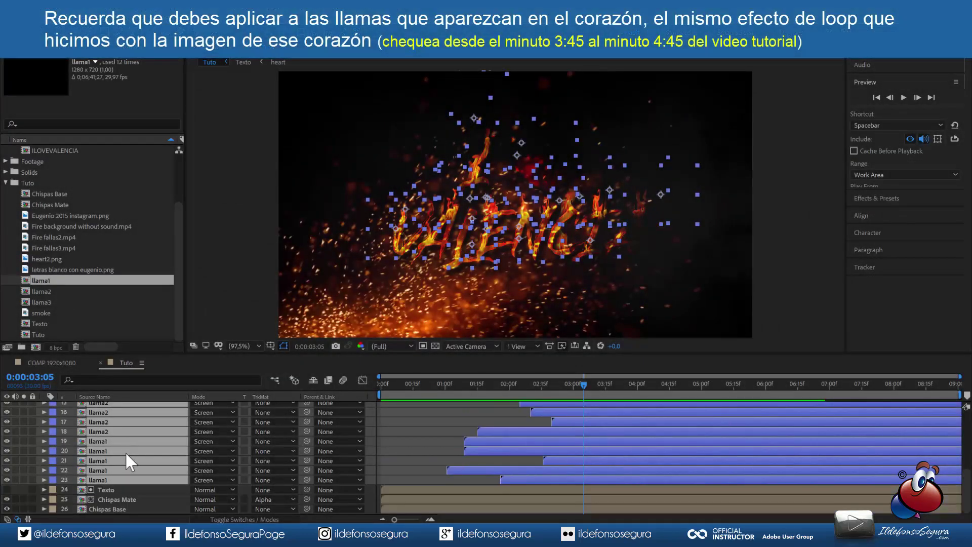
- Review the staggered llama1, llama2 and llama3 layers and preview the Tuto composition from the start
scroll(126, 454, up, 4)
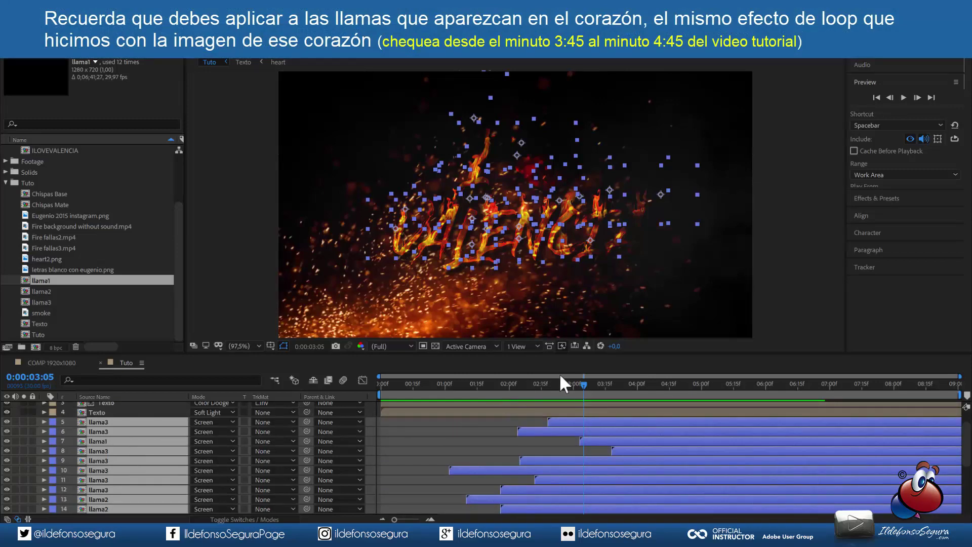
drag(580, 391, 621, 366)
scroll(508, 422, down, 2)
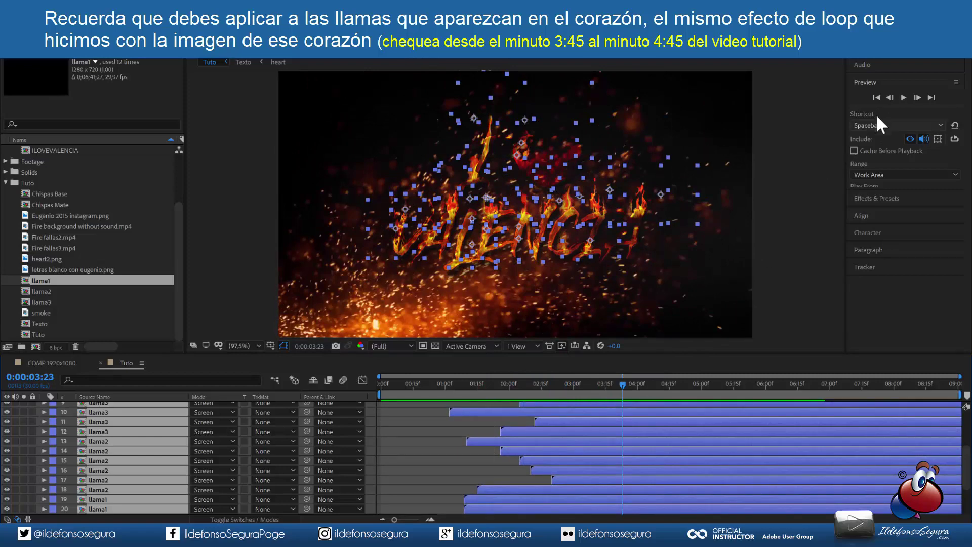
click(878, 98)
click(904, 98)
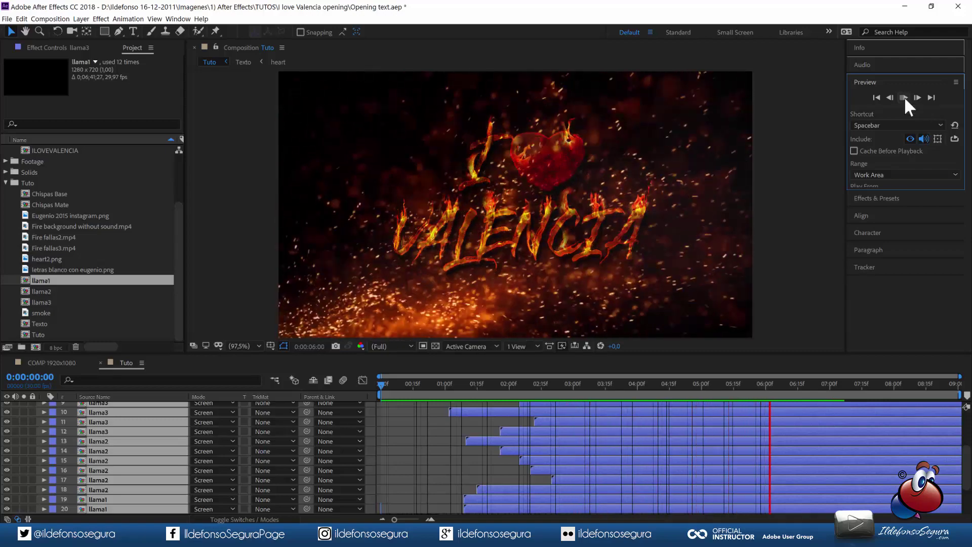
click(904, 97)
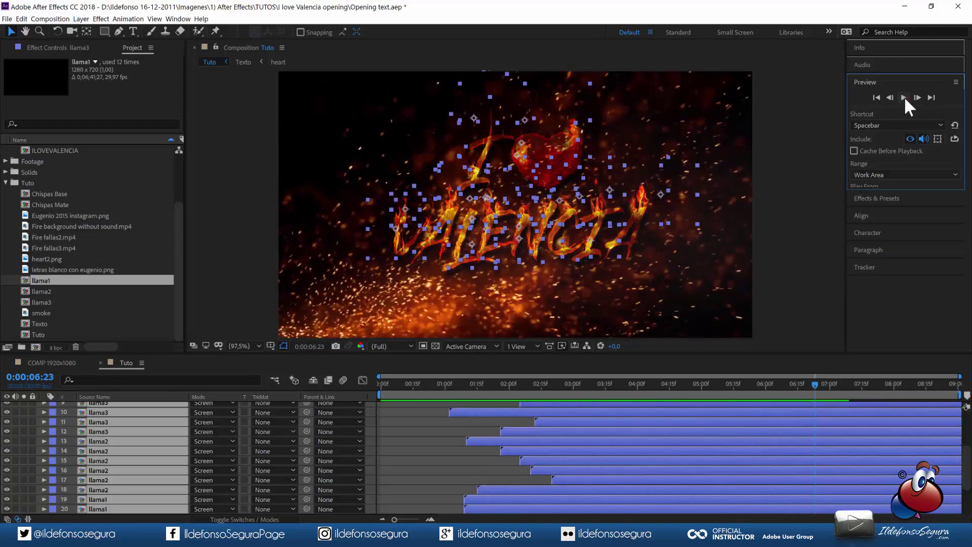